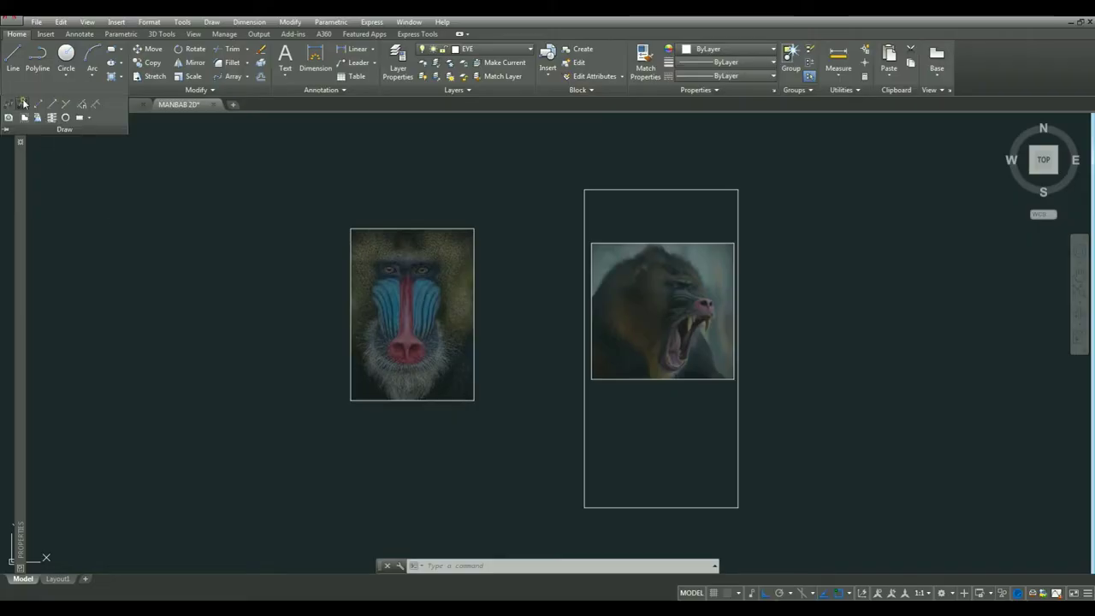
# Start a spline at the lower mouth and trace up its left edge toward the upper lip.
pyautogui.click(24, 104)
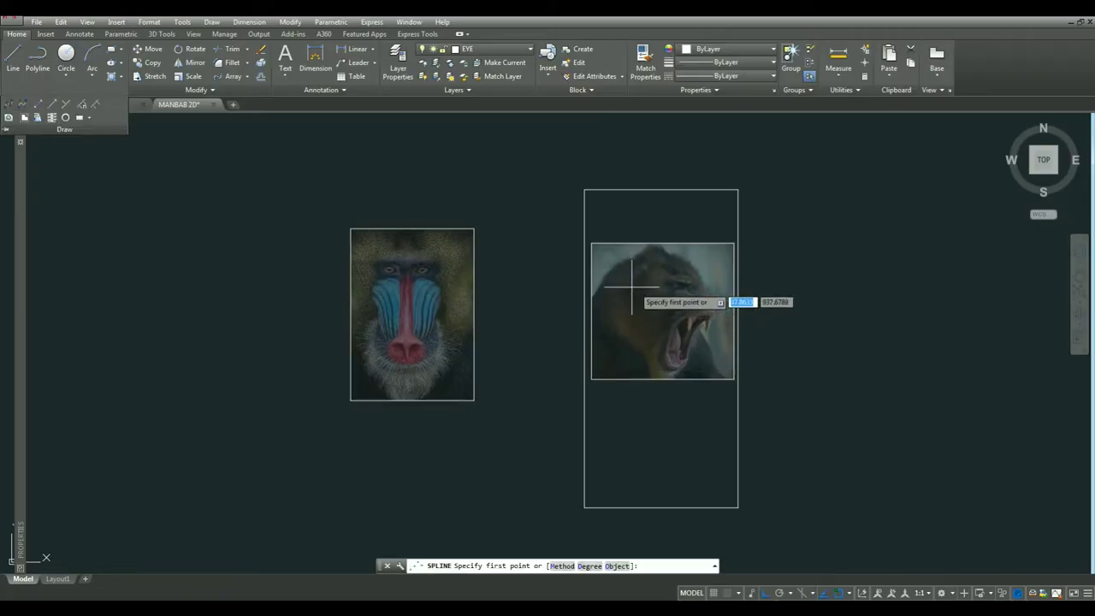
pyautogui.scroll(5, 650, 334)
pyautogui.scroll(-2, 676, 367)
pyautogui.scroll(-1, 599, 367)
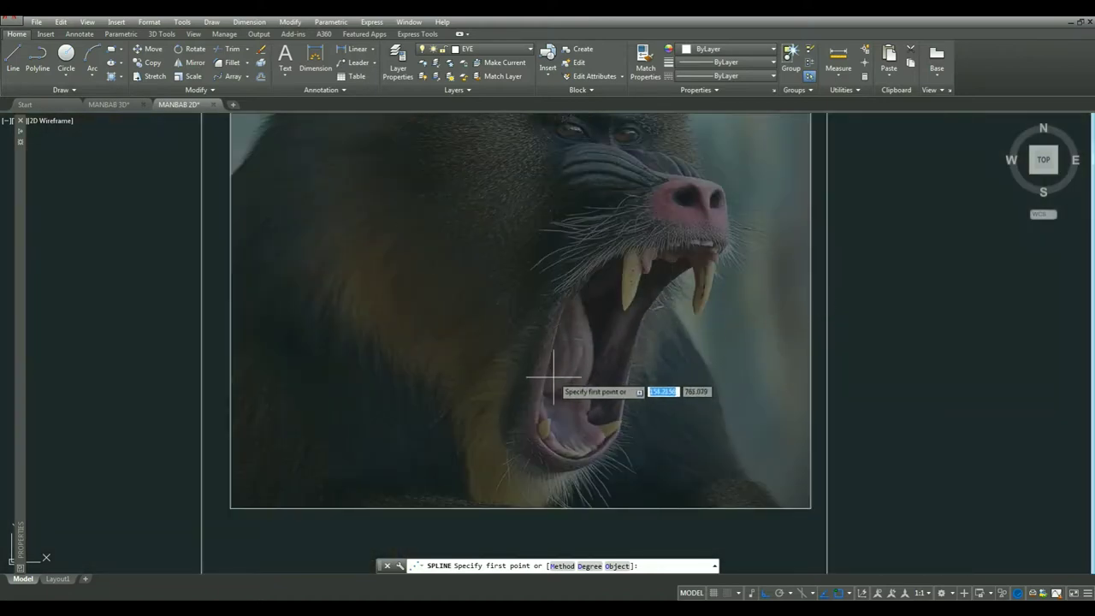
pyautogui.click(537, 433)
pyautogui.scroll(3, 547, 397)
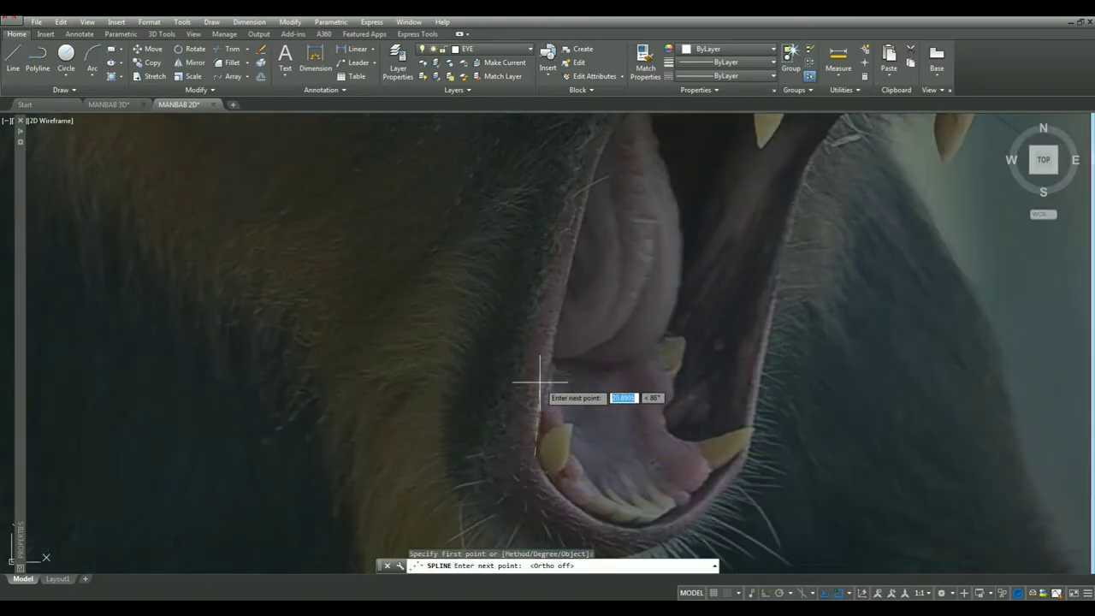
pyautogui.click(537, 342)
pyautogui.scroll(-3, 547, 343)
pyautogui.scroll(3, 550, 310)
pyautogui.click(572, 288)
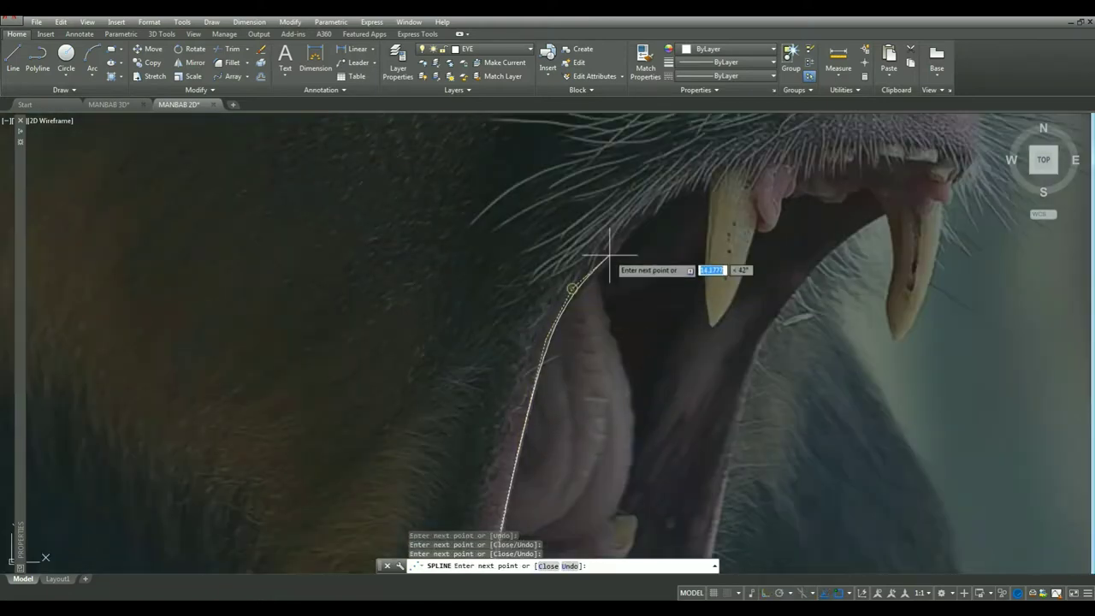
pyautogui.click(700, 164)
pyautogui.moveTo(871, 141); pyautogui.dragTo(710, 225, button='middle')
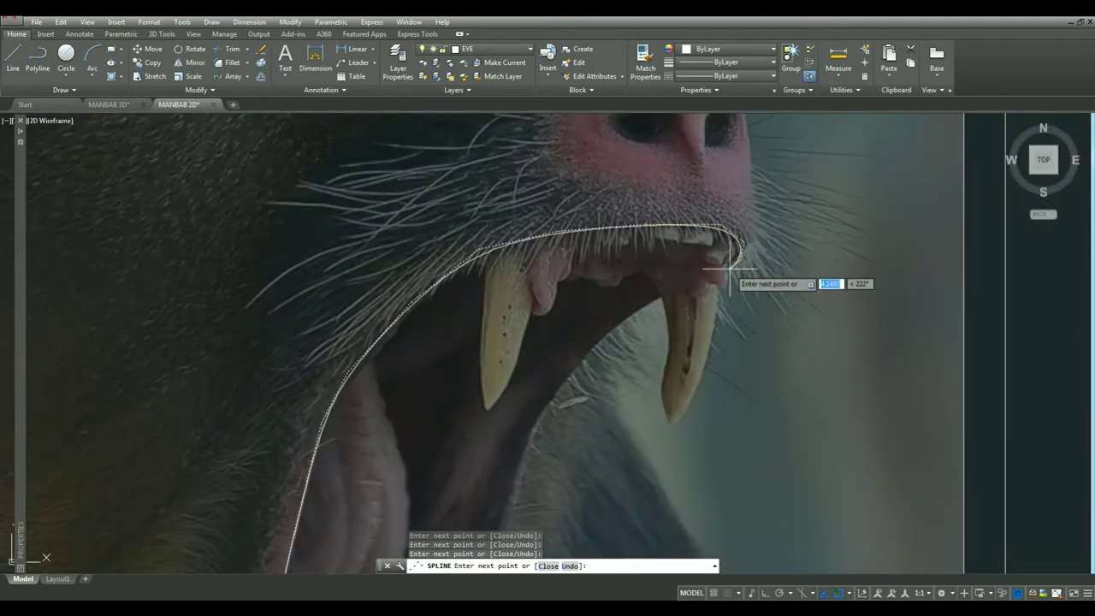
# Continue the mouth spline along the upper lip, down the left side and around to the right side.
pyautogui.click(727, 268)
pyautogui.scroll(3, 732, 265)
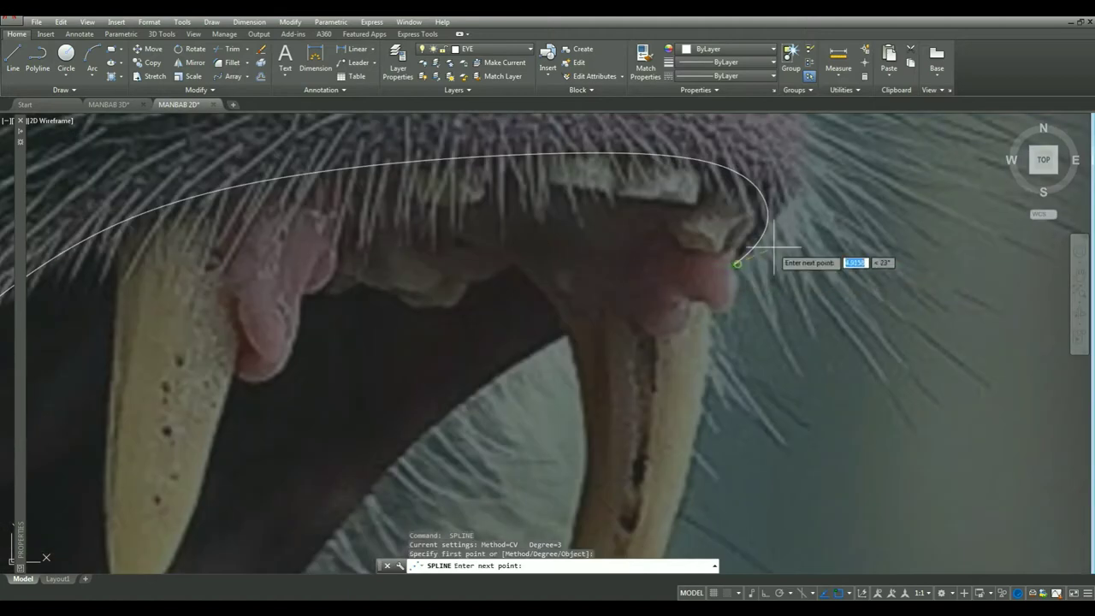
pyautogui.scroll(-3, 781, 159)
pyautogui.scroll(-2, 782, 276)
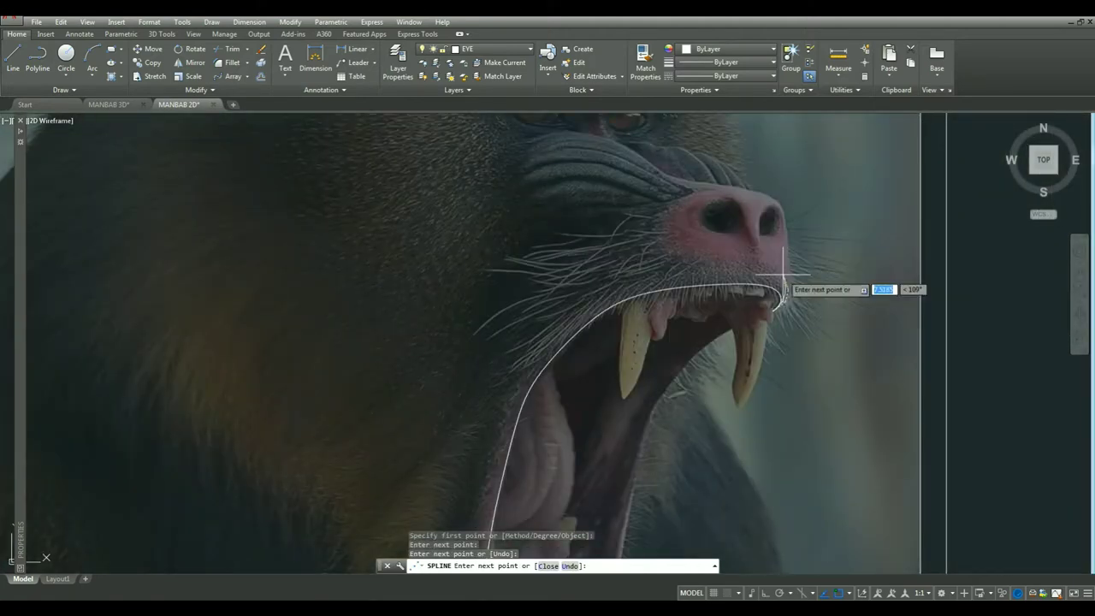
pyautogui.click(783, 275)
pyautogui.click(571, 307)
pyautogui.scroll(-2, 571, 306)
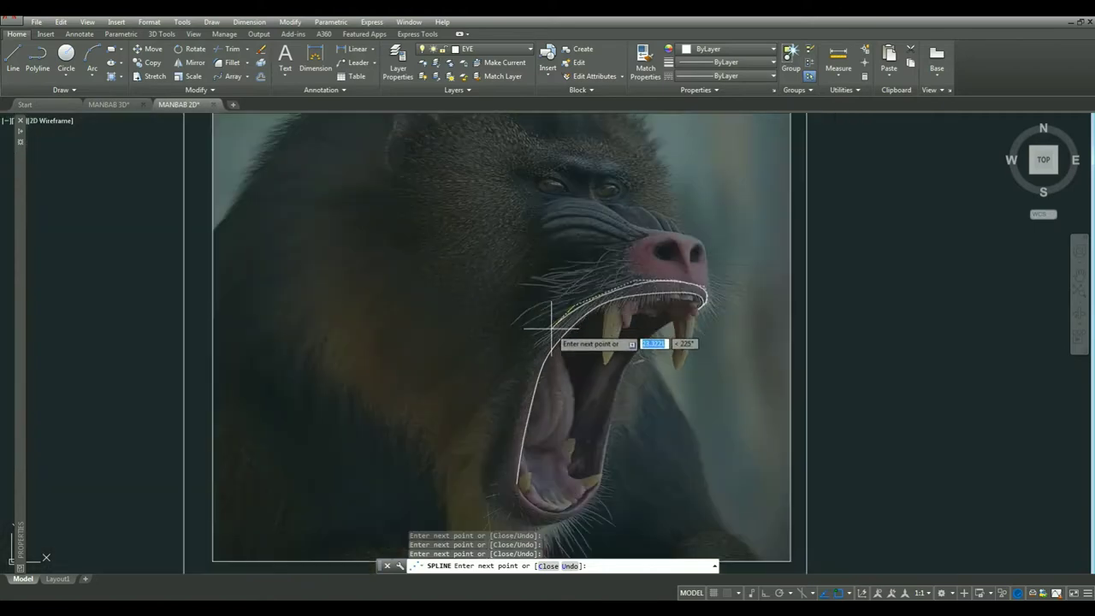
pyautogui.click(515, 381)
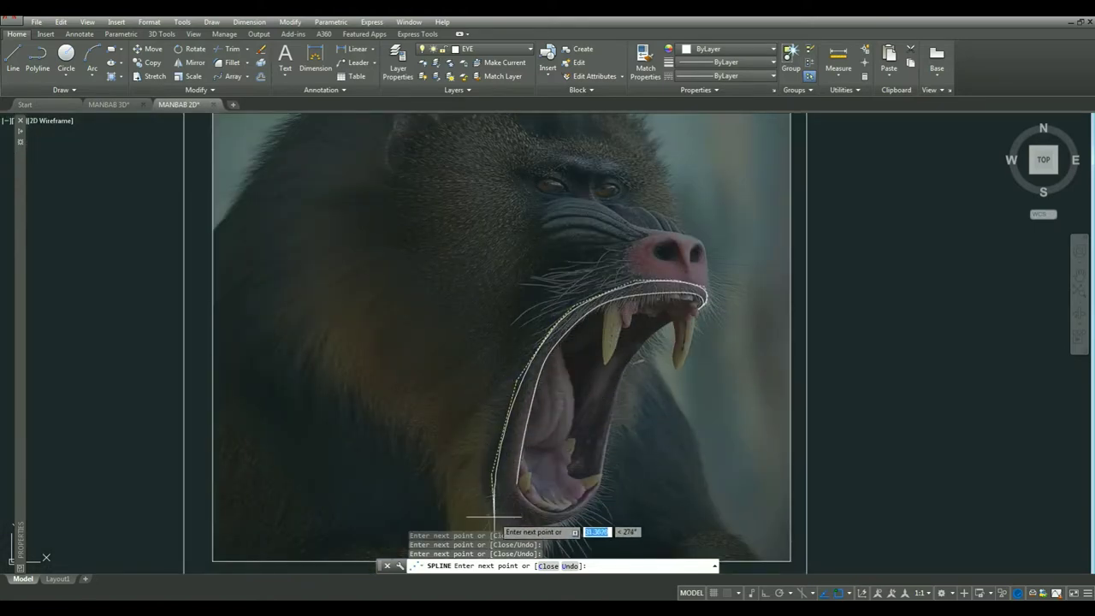
pyautogui.scroll(5, 536, 535)
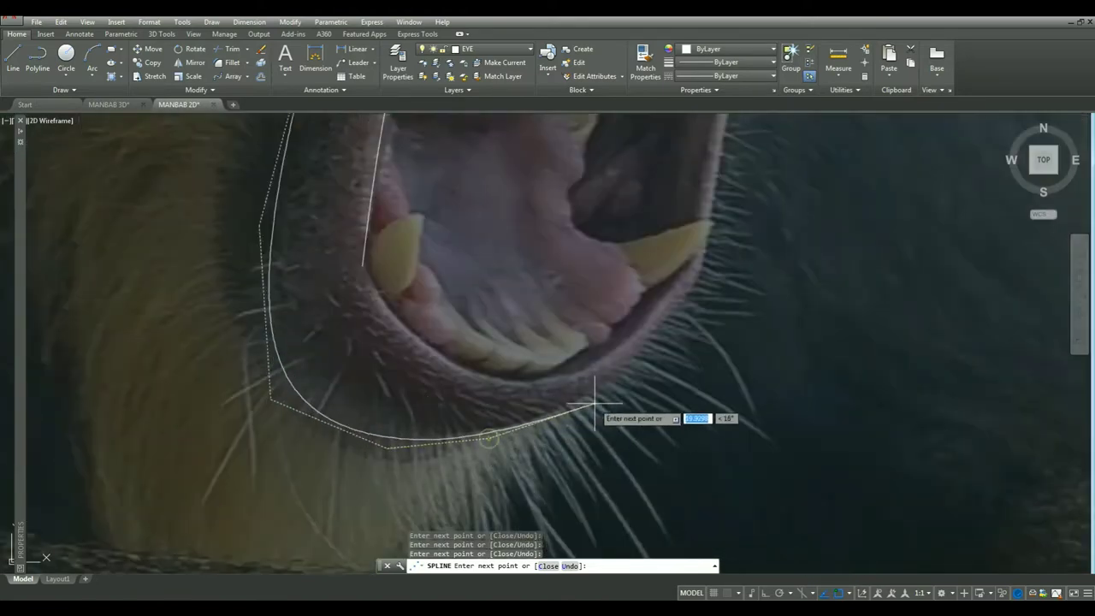
pyautogui.click(700, 260)
pyautogui.press('Return')
pyautogui.press('Return')
# Trace the inner edge of the lower lip with a second six-point spline.
pyautogui.click(363, 265)
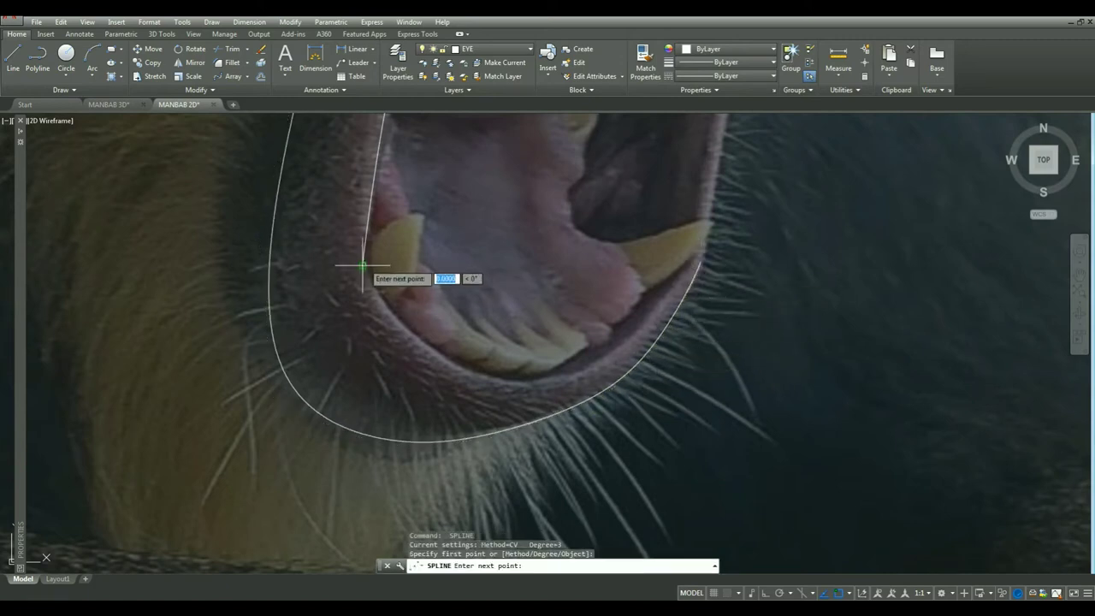
pyautogui.click(368, 295)
pyautogui.click(423, 371)
pyautogui.click(506, 386)
pyautogui.click(582, 376)
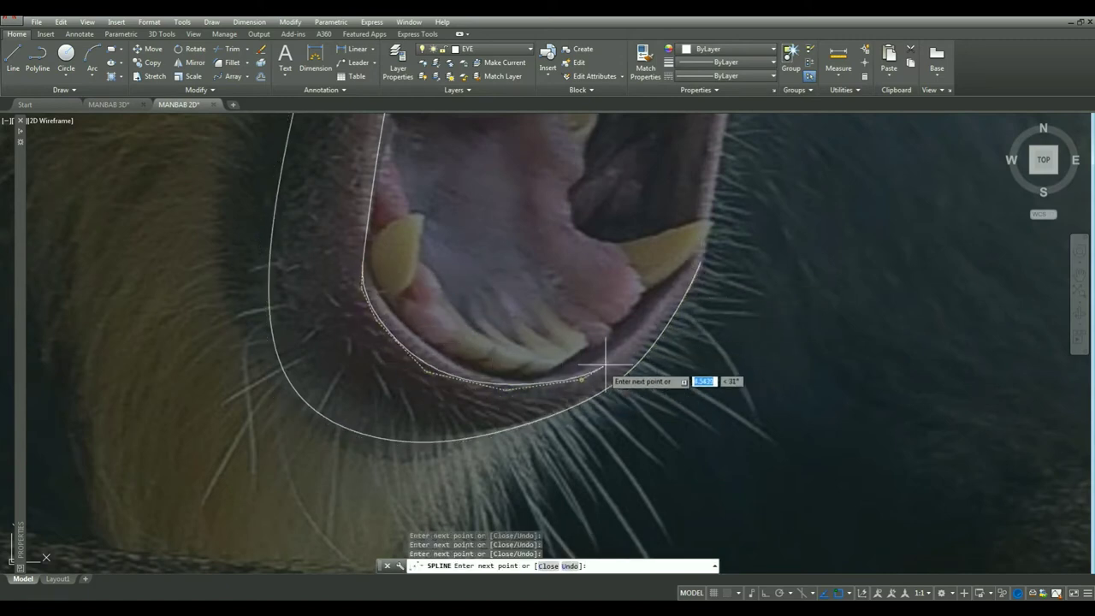
pyautogui.click(700, 271)
pyautogui.press('Return')
pyautogui.scroll(-5, 533, 416)
pyautogui.scroll(4, 488, 435)
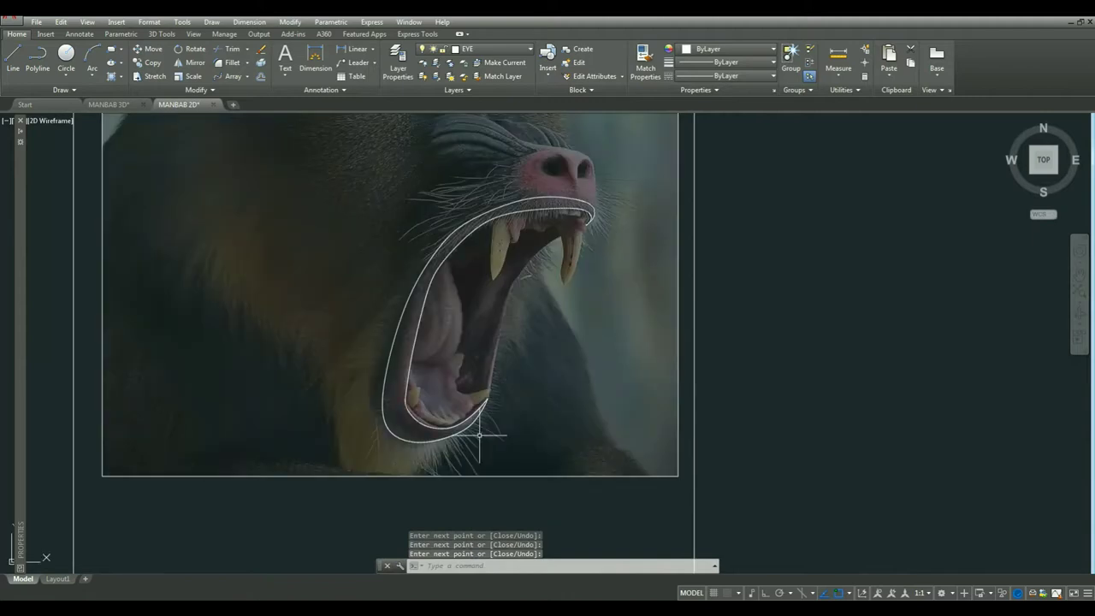
pyautogui.scroll(3, 435, 385)
pyautogui.scroll(3, 417, 347)
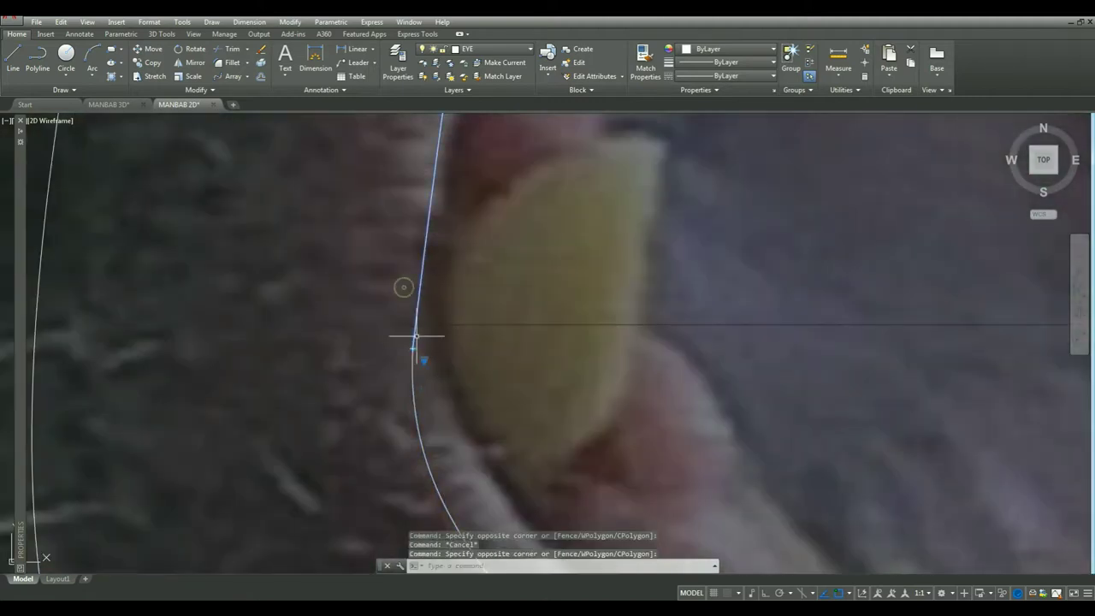
# Grip-stretch the mouth splines' endpoints so the two curves meet cleanly.
pyautogui.click(403, 284)
pyautogui.click(401, 341)
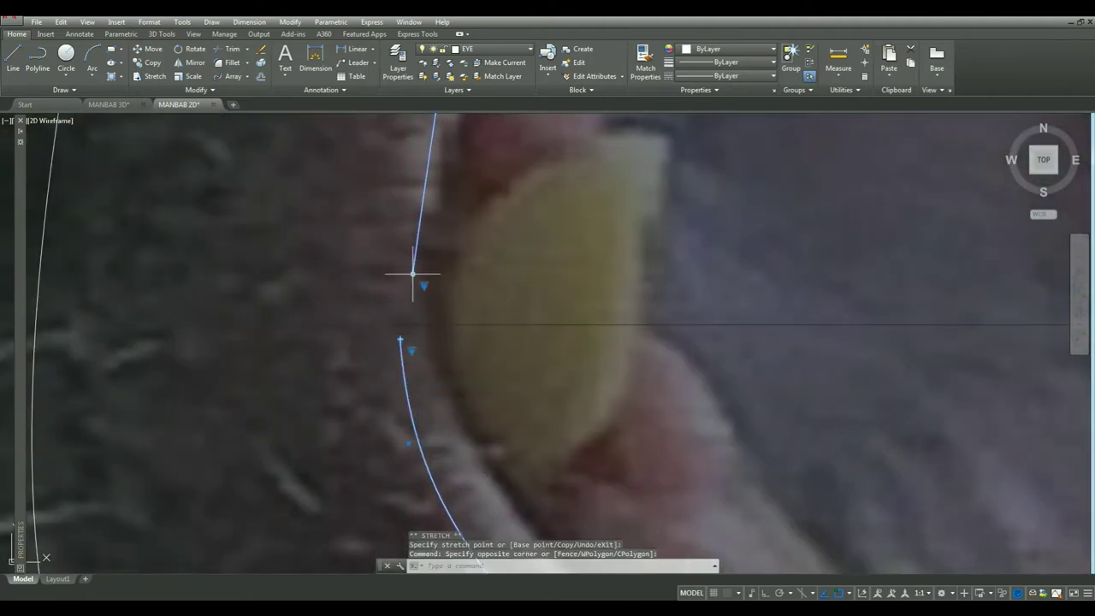
pyautogui.click(400, 341)
pyautogui.scroll(3, 393, 317)
pyautogui.scroll(-2, 391, 386)
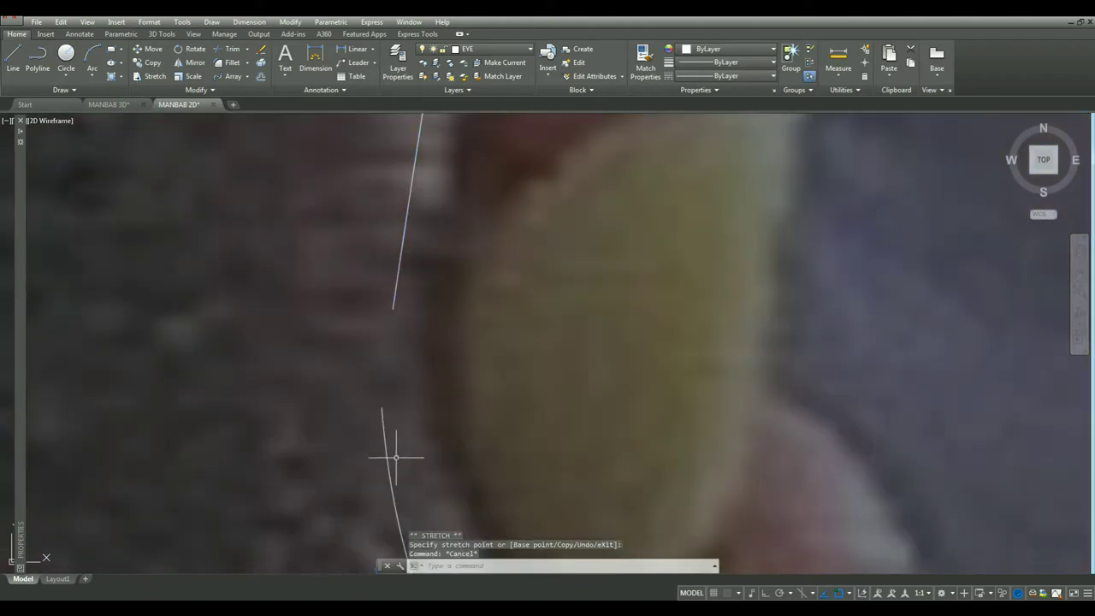
pyautogui.click(383, 405)
# Draw a spline outlining a lower fang and select its end grip for adjustment.
pyautogui.click(60, 90)
pyautogui.click(26, 128)
pyautogui.click(387, 402)
pyautogui.moveTo(387, 402); pyautogui.dragTo(356, 555, button='middle')
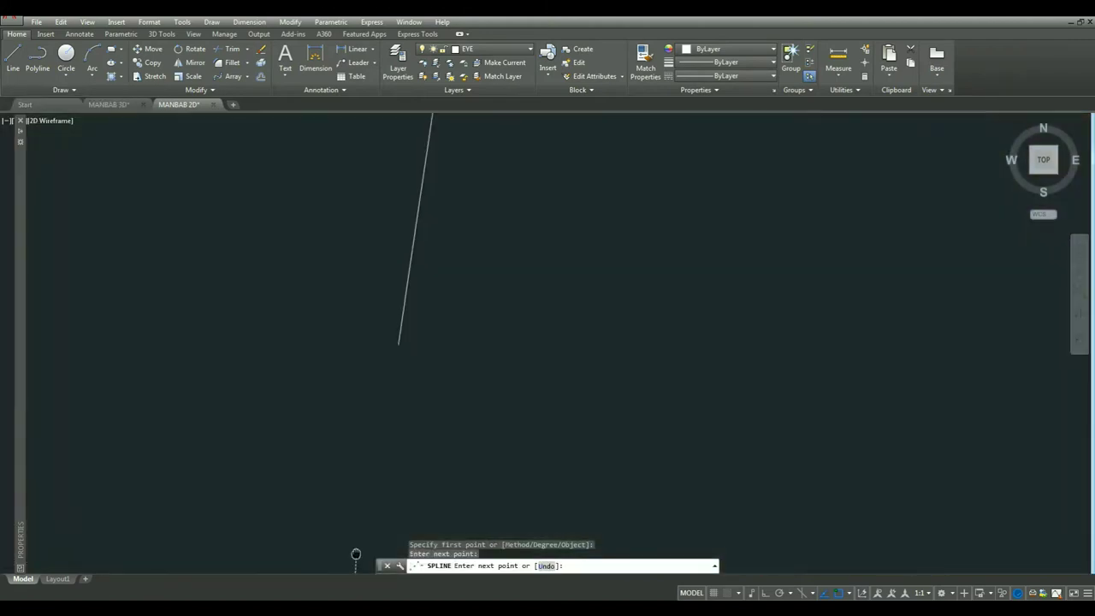
pyautogui.press('Return')
pyautogui.click(398, 350)
pyautogui.click(401, 377)
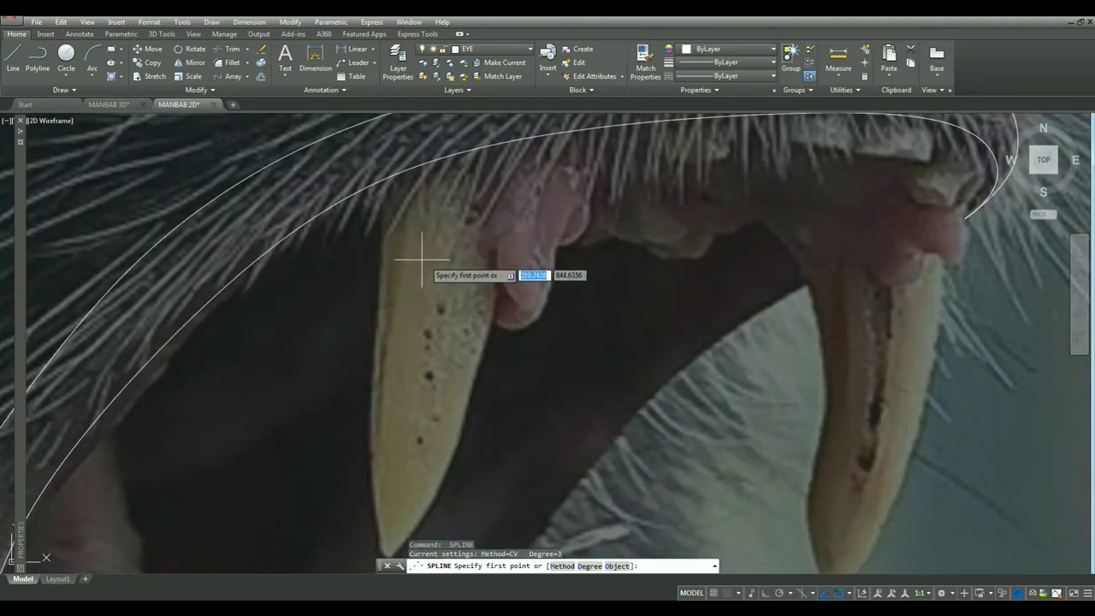
# Trace the left upper fang with a three-point spline through its tip.
pyautogui.click(422, 257)
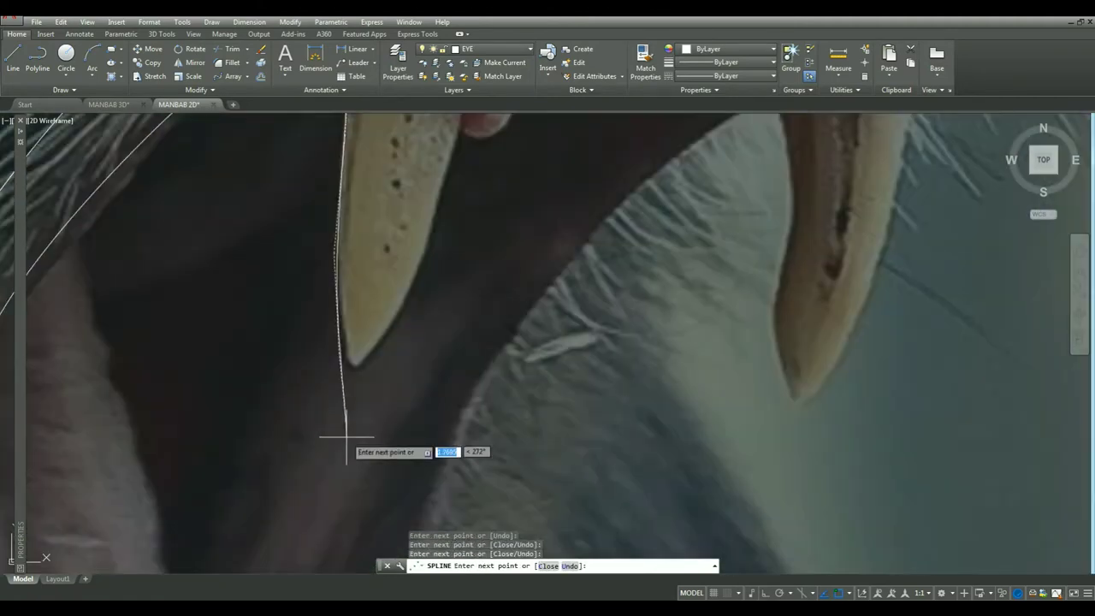
pyautogui.click(346, 438)
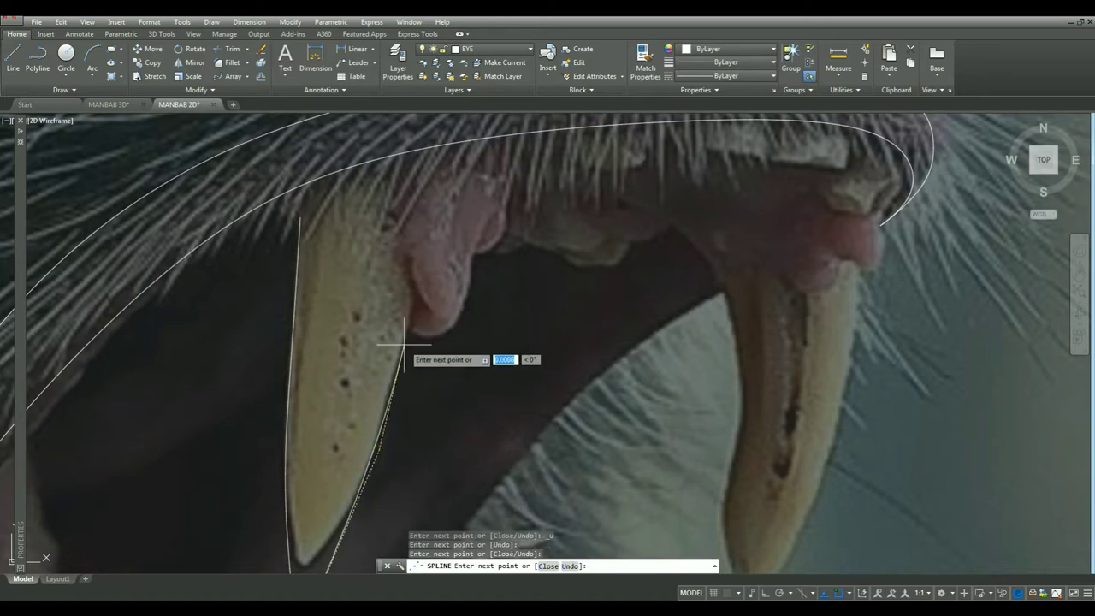
pyautogui.click(415, 190)
pyautogui.press('Return')
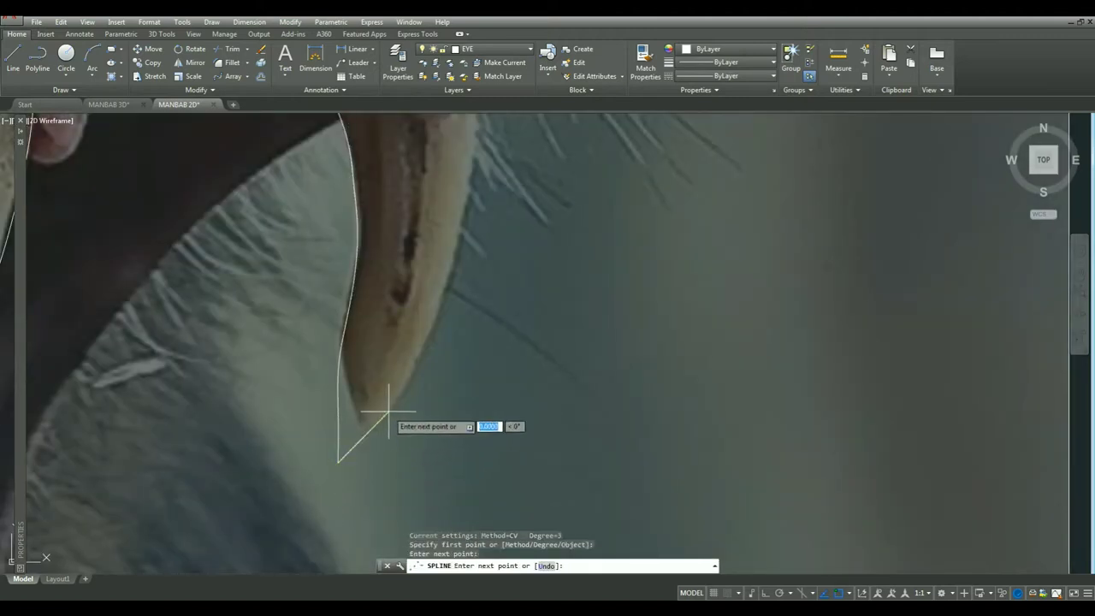
# Tidy the left fang spline's end grip and begin the next curve beside the nose.
pyautogui.press('Return')
pyautogui.press('Return')
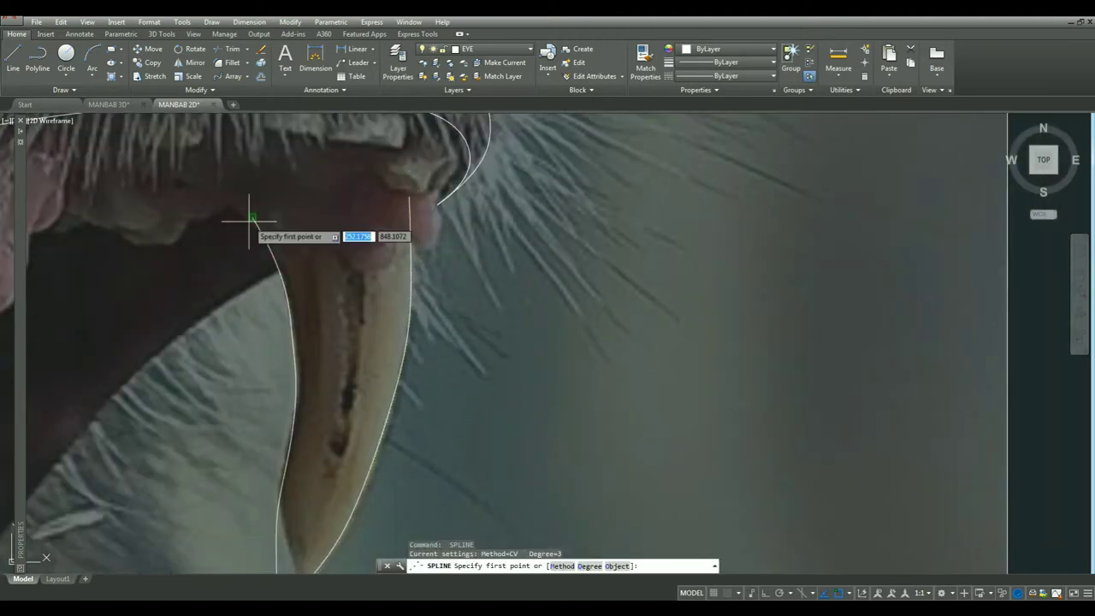
pyautogui.click(257, 208)
pyautogui.click(237, 237)
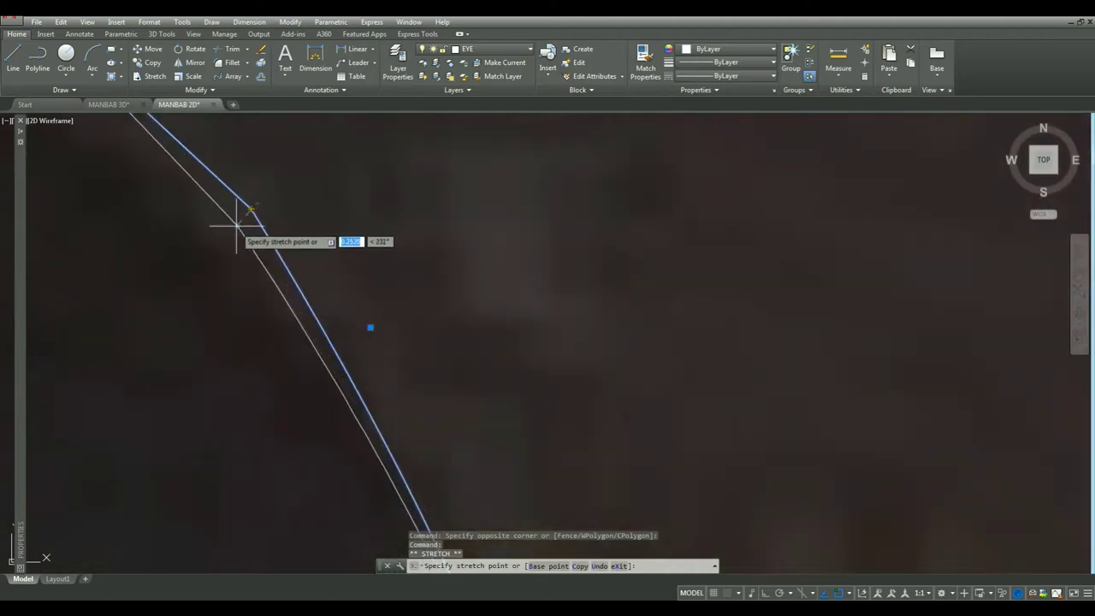
pyautogui.click(64, 104)
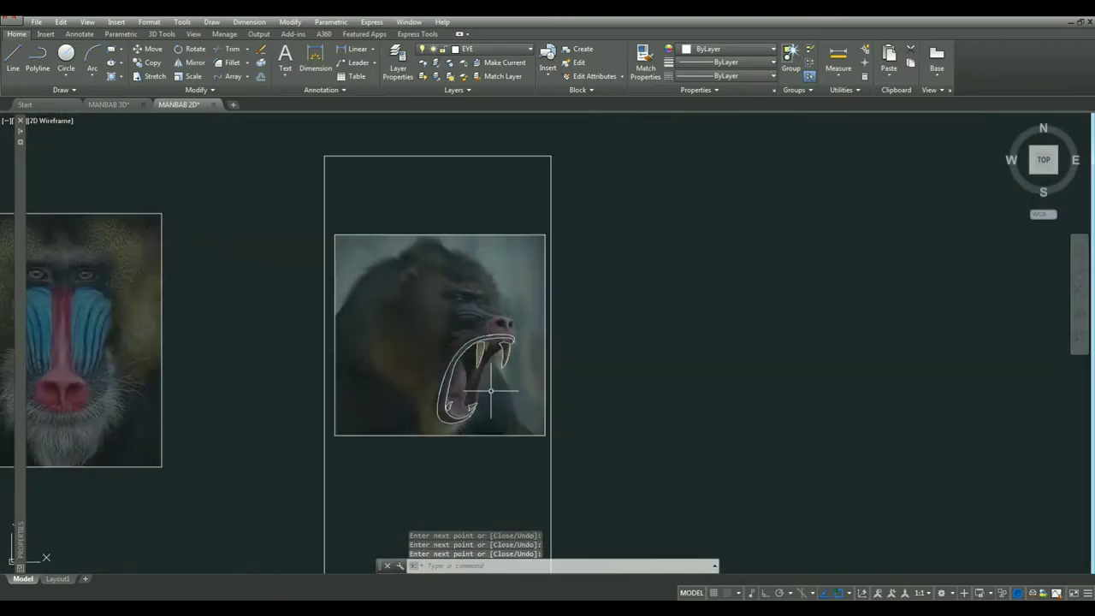
pyautogui.moveTo(491, 391); pyautogui.dragTo(530, 381, button='middle')
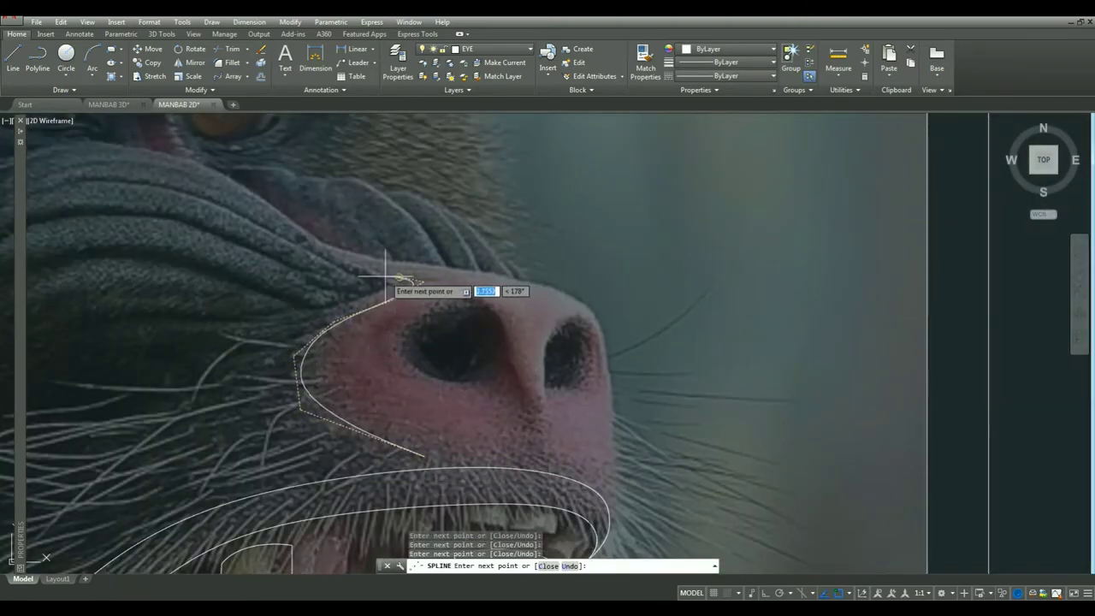
# Trace the nose outline with a spline that ends back at its starting point.
pyautogui.moveTo(385, 278); pyautogui.dragTo(466, 390, button='middle')
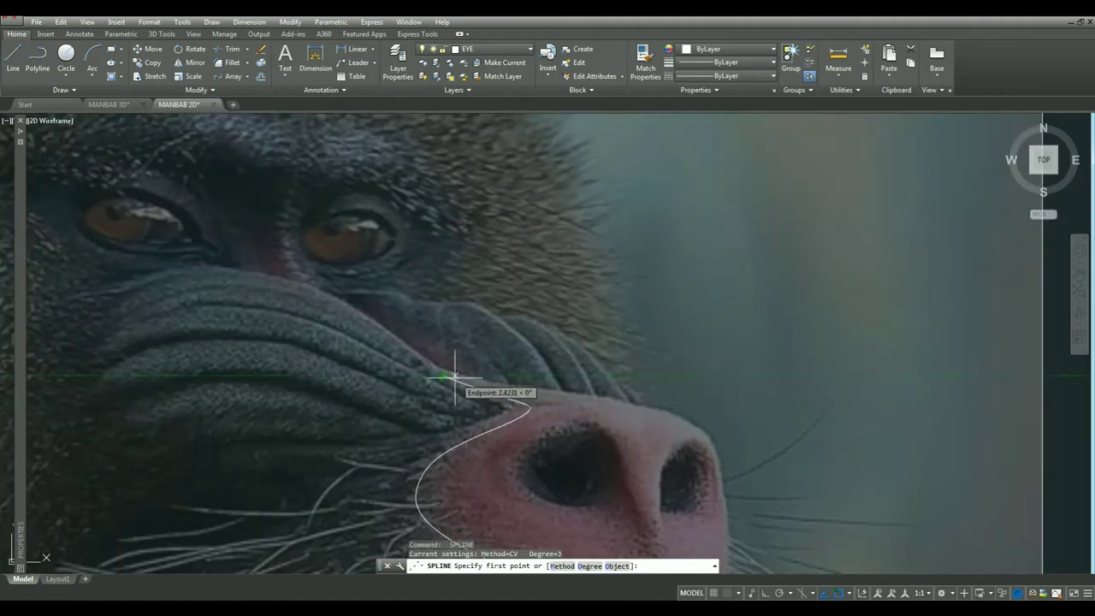
pyautogui.click(454, 377)
pyautogui.scroll(3, 391, 384)
pyautogui.scroll(-5, 656, 415)
pyautogui.scroll(4, 488, 402)
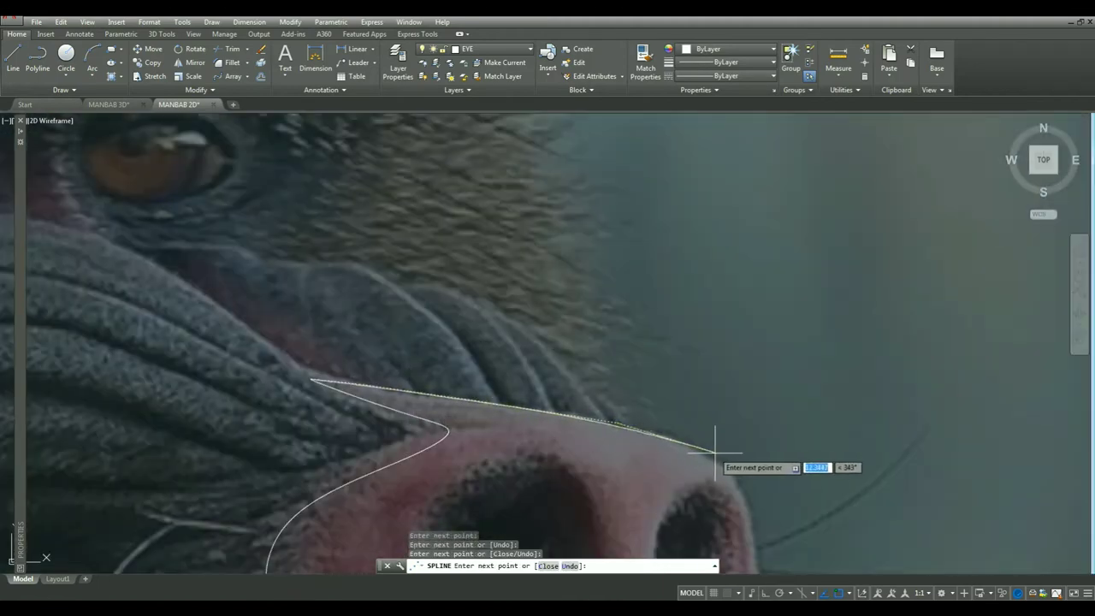
pyautogui.click(715, 452)
pyautogui.moveTo(715, 451)
pyautogui.mouseDown(button='middle')
pyautogui.moveTo(587, 379)
pyautogui.moveTo(563, 342)
pyautogui.mouseUp(button='middle')
pyautogui.click(567, 434)
pyautogui.moveTo(568, 435); pyautogui.dragTo(541, 395, button='middle')
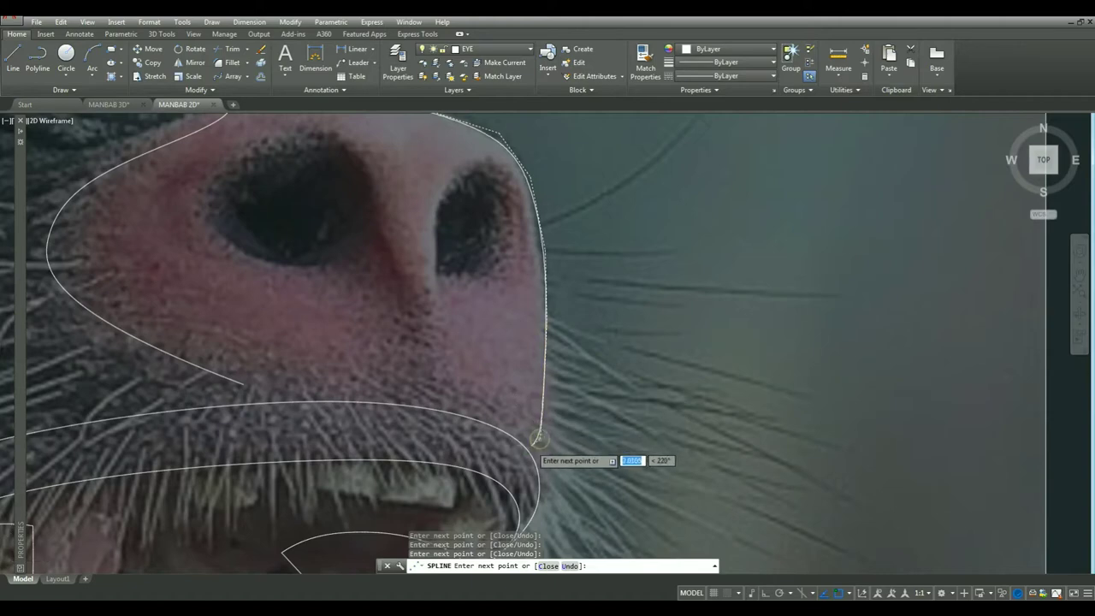
pyautogui.scroll(3, 539, 439)
pyautogui.scroll(2, 580, 322)
pyautogui.scroll(2, 599, 311)
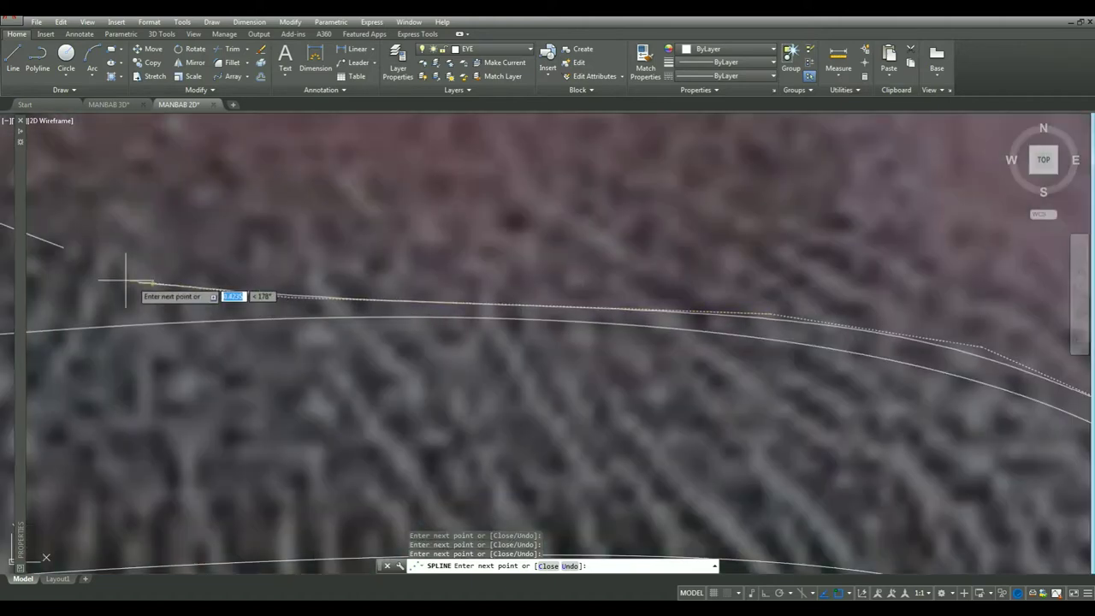
pyautogui.click(126, 280)
pyautogui.press('Return')
pyautogui.scroll(-3, 171, 300)
pyautogui.scroll(-3, 314, 384)
# Trace the left nostril and the hooked curl inside it with splines.
pyautogui.press('Return')
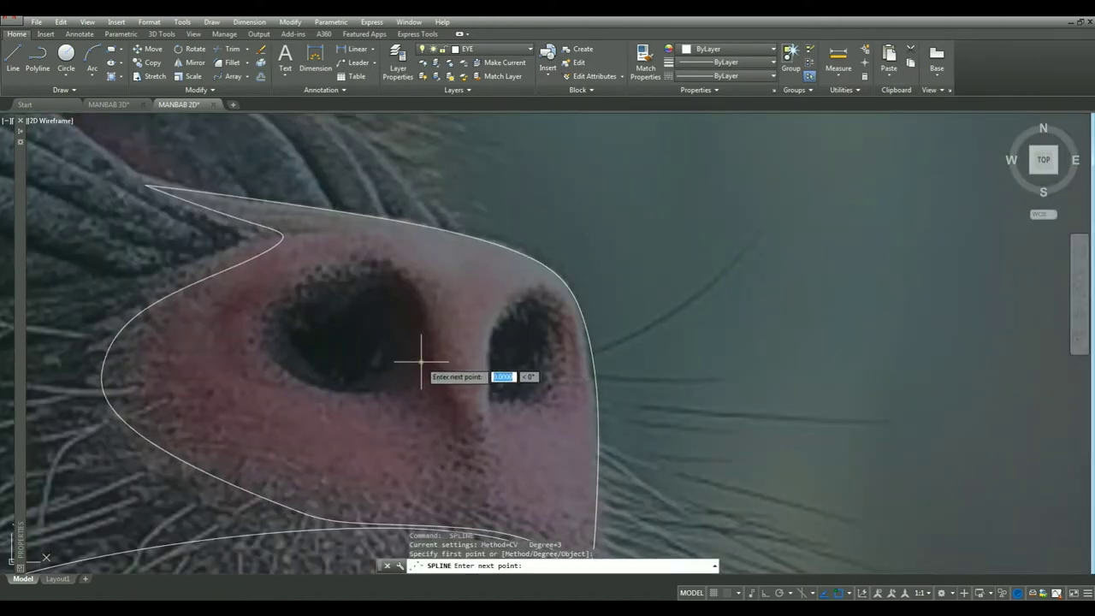
pyautogui.click(279, 374)
pyautogui.click(316, 274)
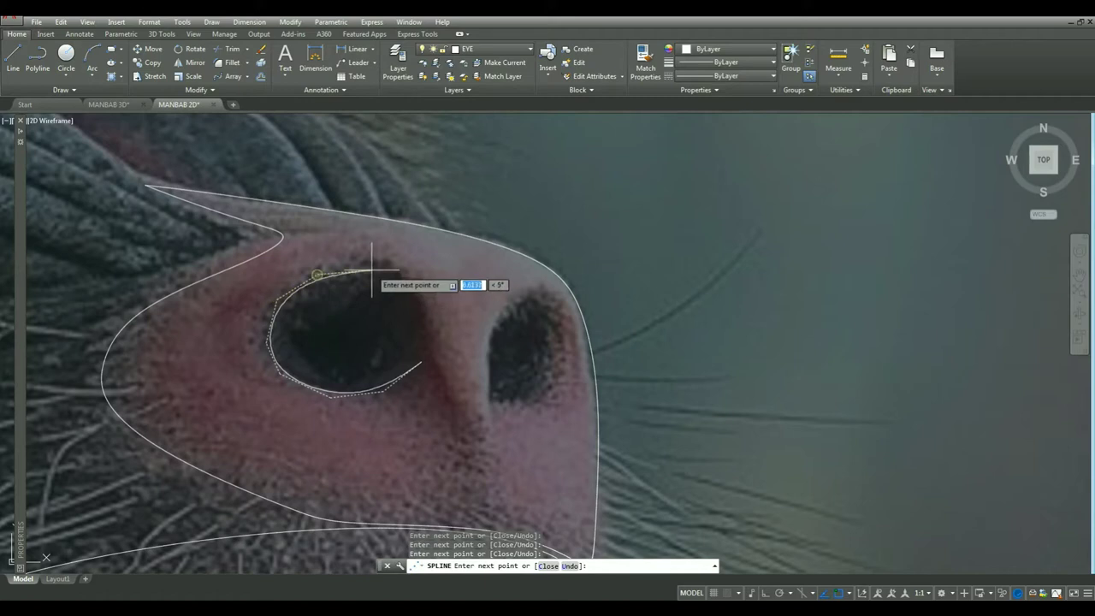
pyautogui.click(463, 432)
pyautogui.press('Return')
pyautogui.scroll(2, 419, 362)
pyautogui.press('Return')
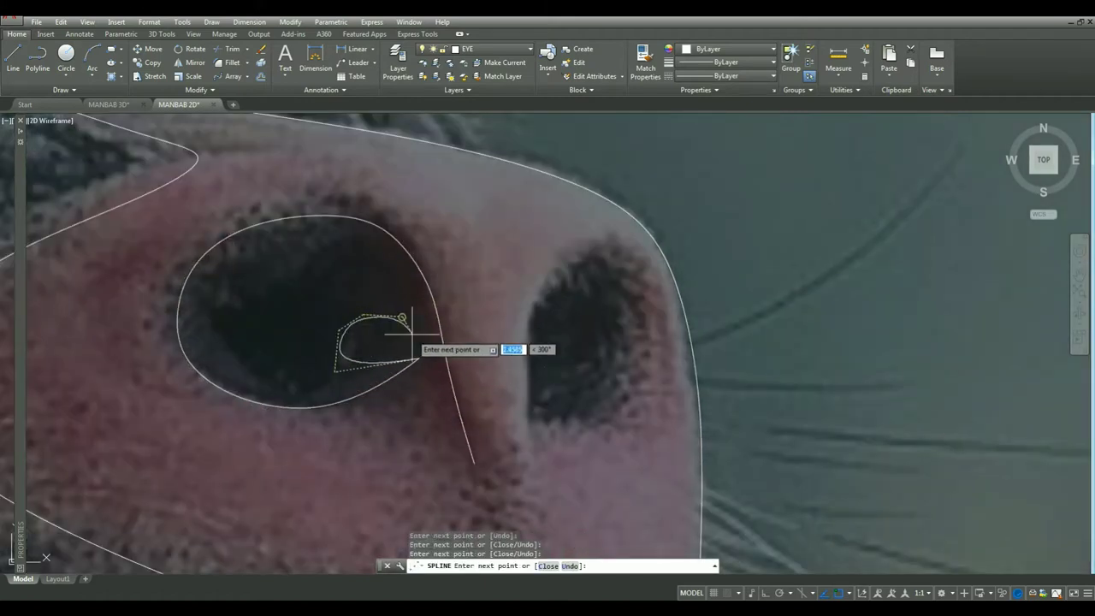
pyautogui.scroll(2, 437, 375)
pyautogui.scroll(2, 440, 317)
pyautogui.scroll(1, 420, 318)
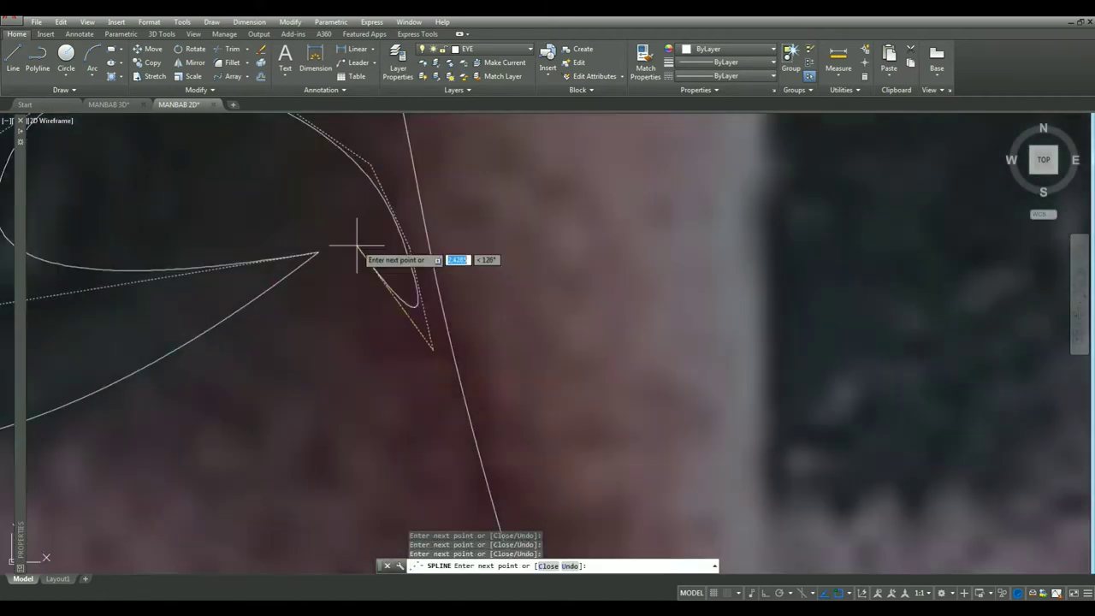
pyautogui.scroll(2, 362, 245)
pyautogui.press('Return')
pyautogui.scroll(-5, 331, 448)
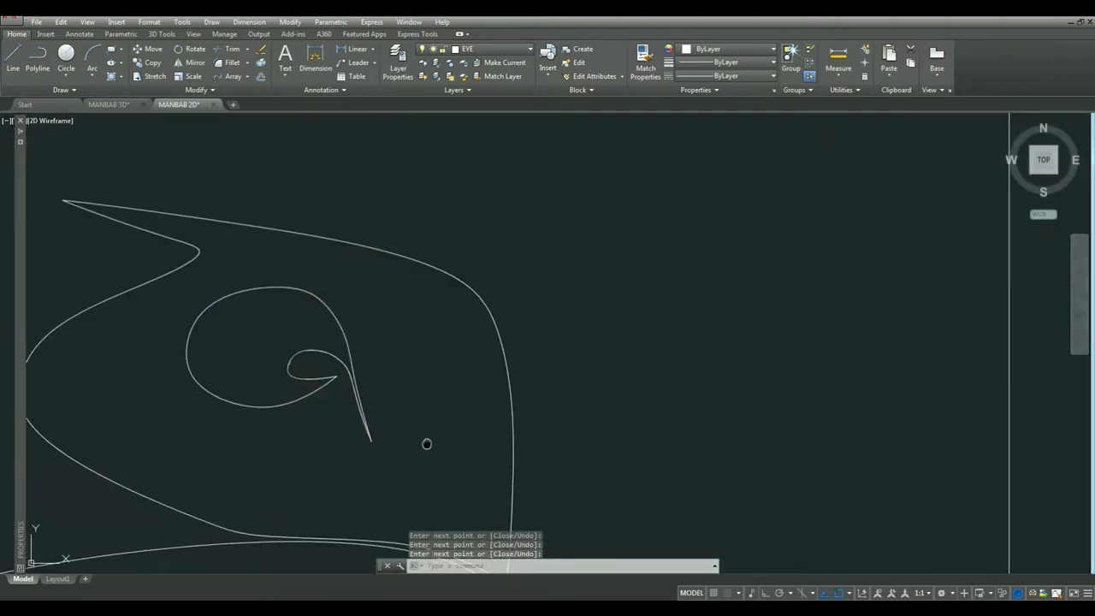
pyautogui.scroll(3, 428, 442)
pyautogui.scroll(8, 435, 467)
# Outline the right nostril with a spline closed into a loop using the C option.
pyautogui.press('Return')
pyautogui.click(329, 225)
pyautogui.moveTo(342, 111); pyautogui.dragTo(350, 295, button='middle')
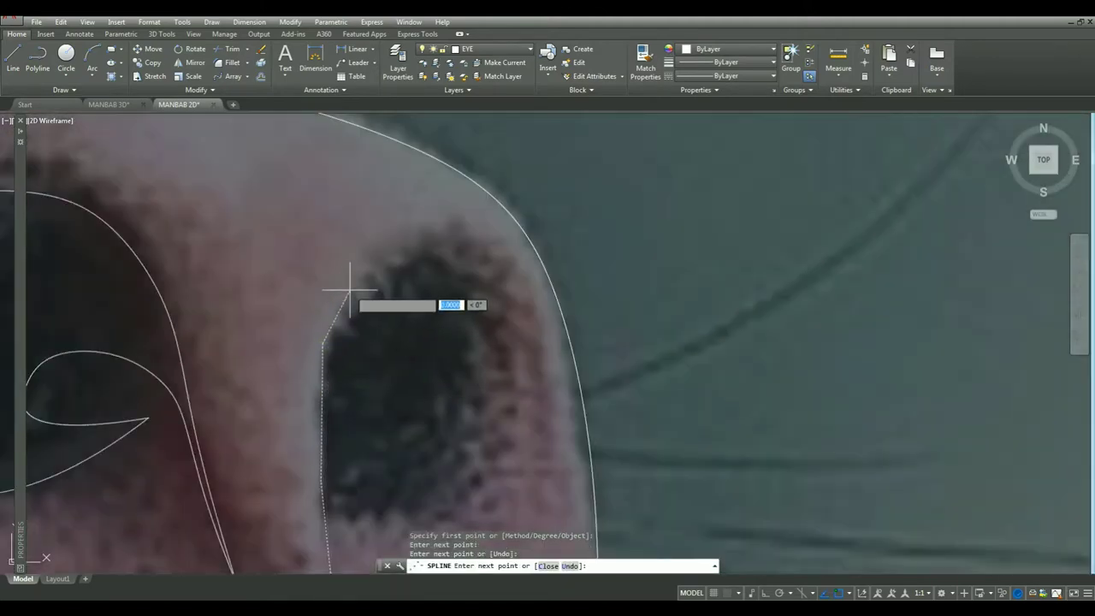
pyautogui.scroll(4, 337, 521)
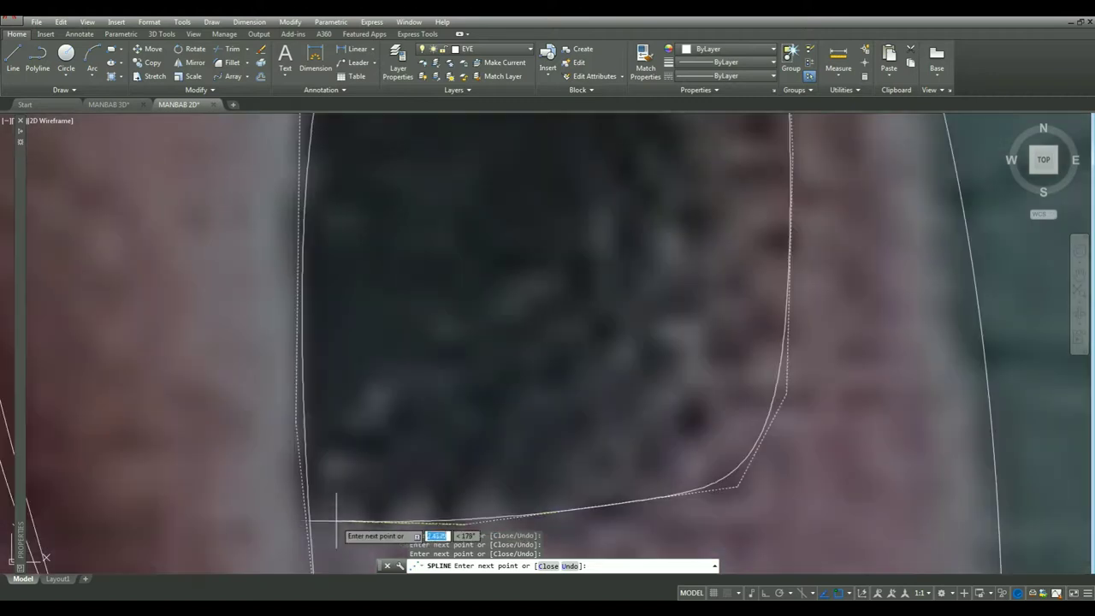
pyautogui.write('c')
pyautogui.press('Return')
pyautogui.press('Return')
pyautogui.click(379, 509)
pyautogui.scroll(-4, 379, 509)
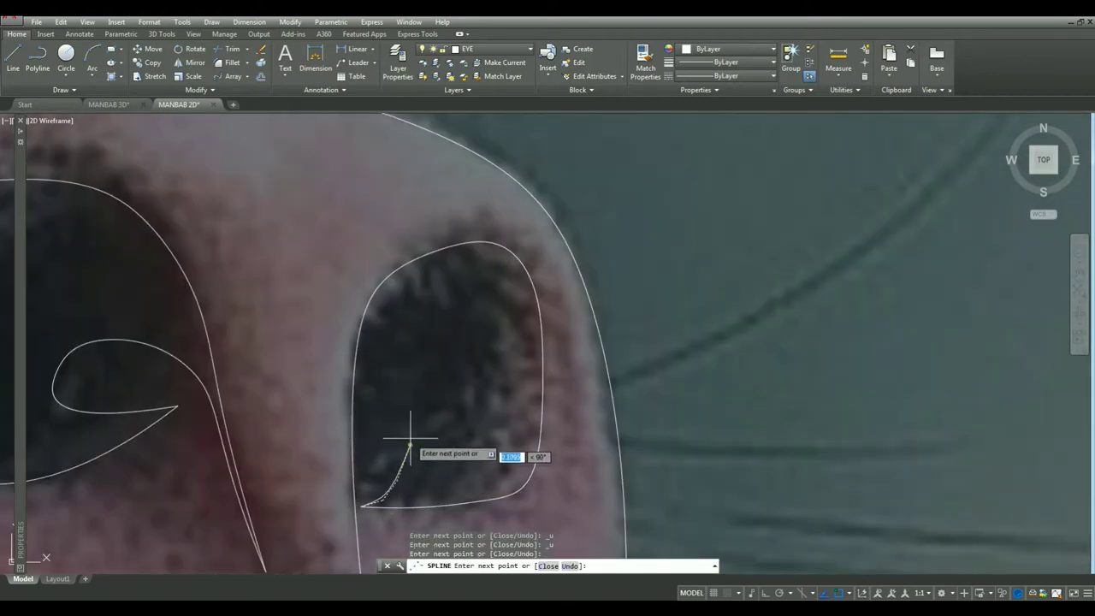
pyautogui.click(410, 444)
pyautogui.scroll(3, 385, 424)
pyautogui.scroll(-1, 362, 403)
pyautogui.scroll(1, 313, 367)
pyautogui.scroll(1, 318, 392)
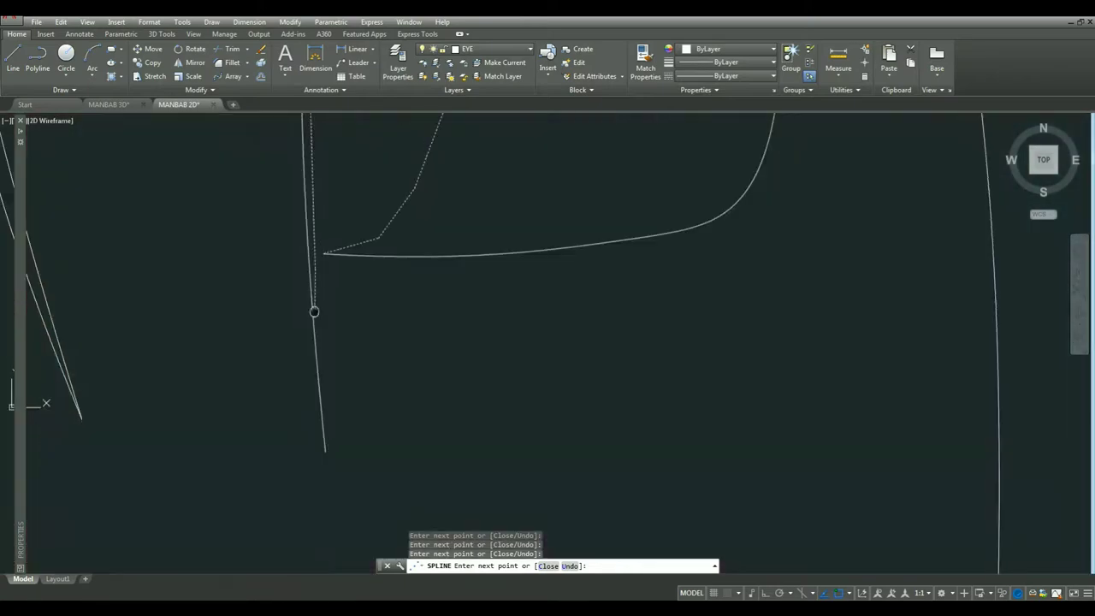
pyautogui.scroll(2, 321, 377)
pyautogui.scroll(-5, 394, 475)
pyautogui.scroll(-4, 394, 462)
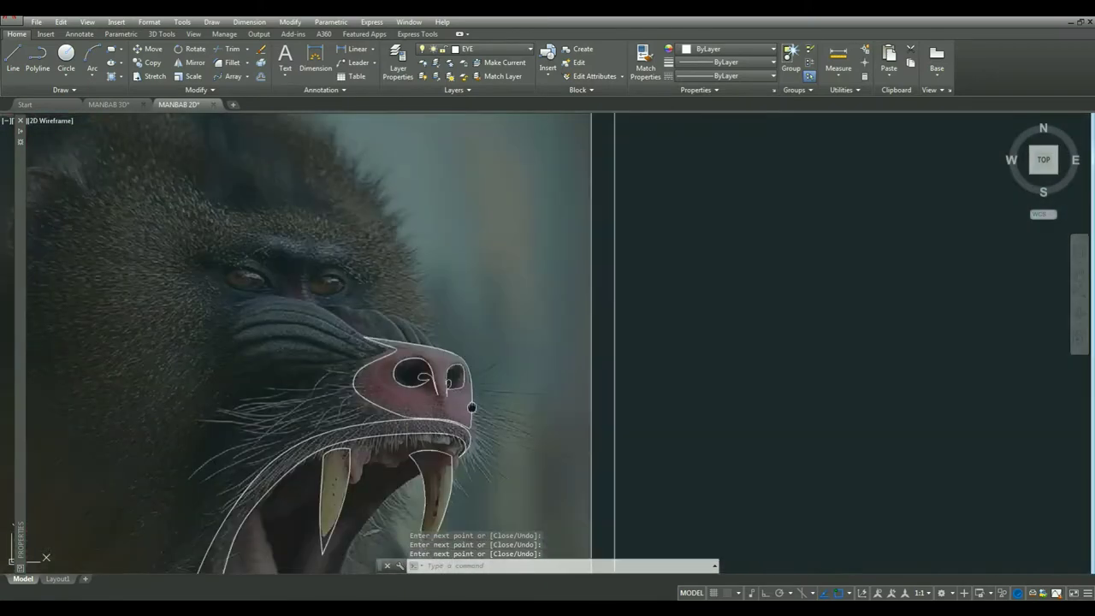
pyautogui.press('Return')
pyautogui.moveTo(462, 428); pyautogui.dragTo(468, 441, button='middle')
pyautogui.scroll(4, 463, 437)
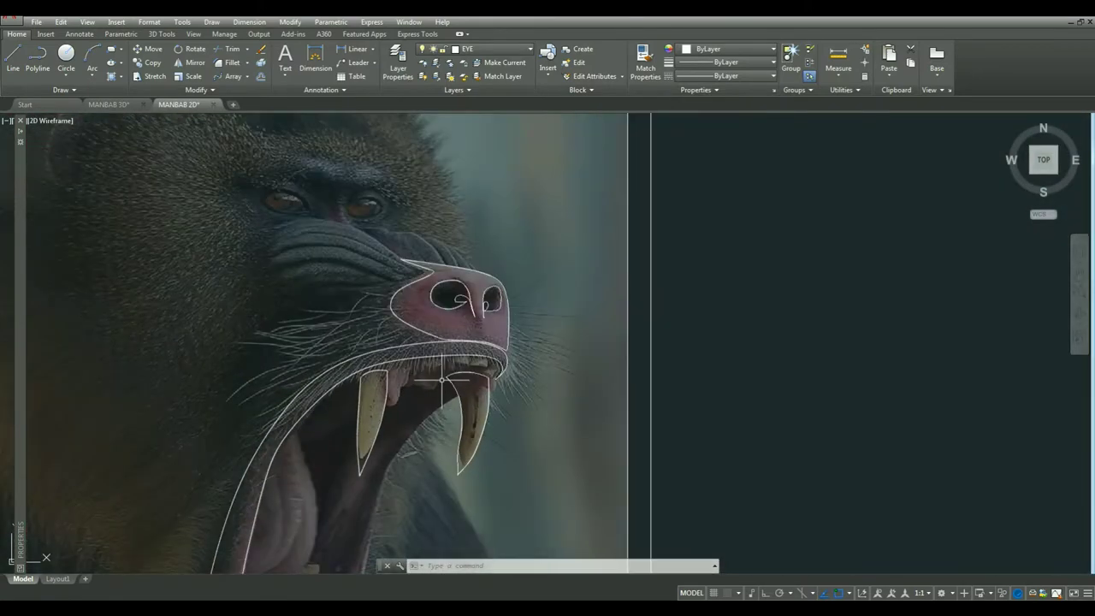
pyautogui.scroll(4, 432, 402)
pyautogui.scroll(-6, 420, 425)
pyautogui.scroll(-4, 420, 426)
# Draw a four-point spline along the first lower front tooth.
pyautogui.scroll(8, 428, 427)
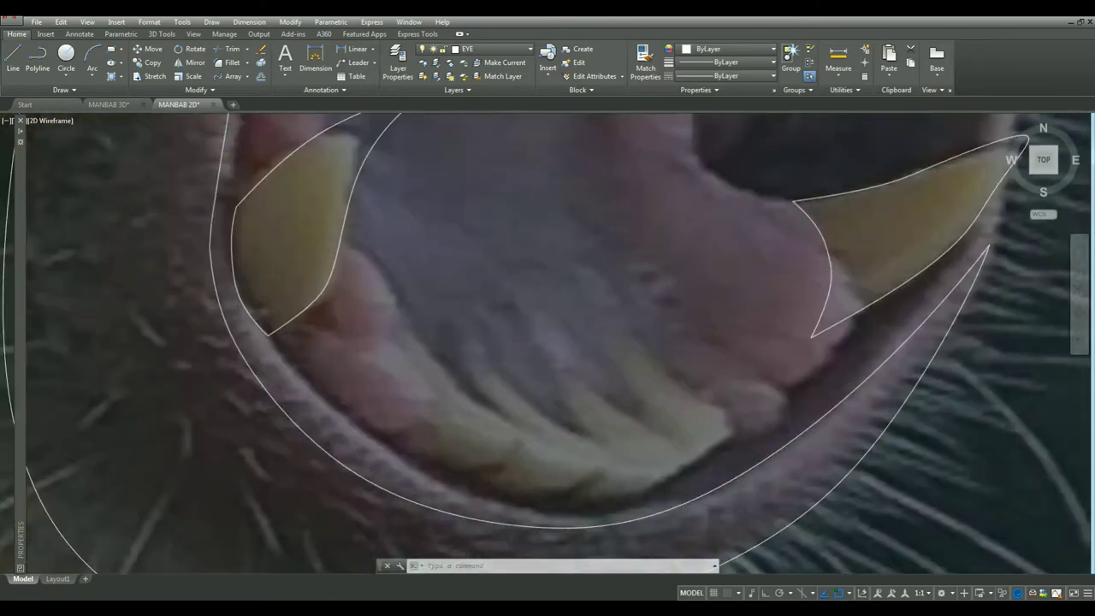
pyautogui.press('Return')
pyautogui.click(350, 431)
pyautogui.click(449, 493)
pyautogui.click(506, 494)
pyautogui.click(579, 429)
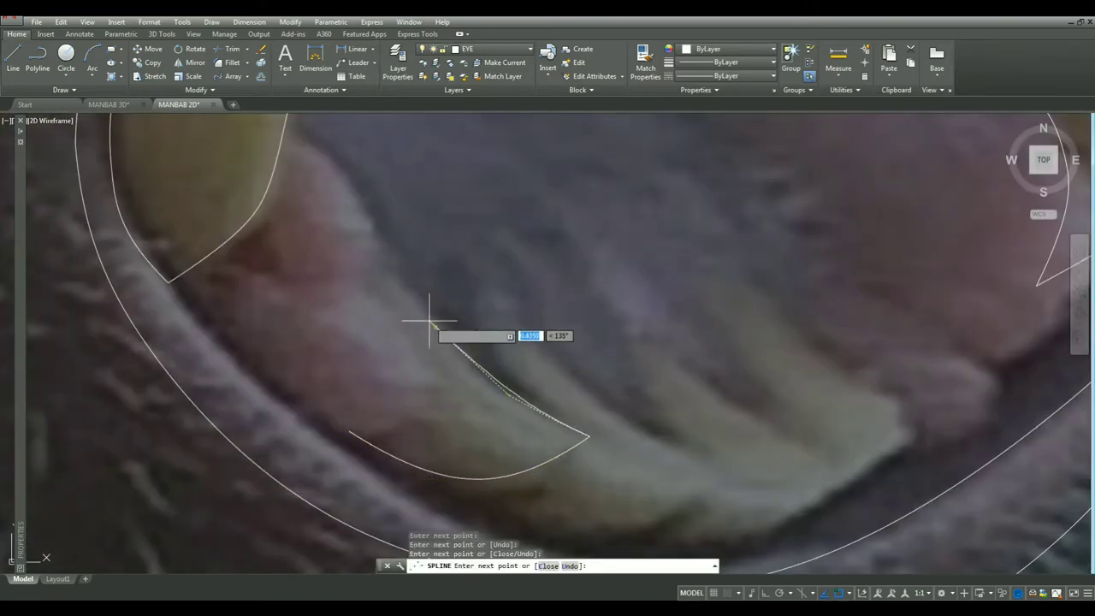
pyautogui.press('Return')
pyautogui.scroll(-3, 454, 325)
pyautogui.scroll(-2, 462, 385)
# Delete a stray spline and grip-stretch the tooth curve's endpoint onto the tooth tip.
pyautogui.click(455, 442)
pyautogui.click(455, 442)
pyautogui.press('Delete')
pyautogui.scroll(3, 455, 443)
pyautogui.scroll(3, 428, 419)
pyautogui.click(421, 405)
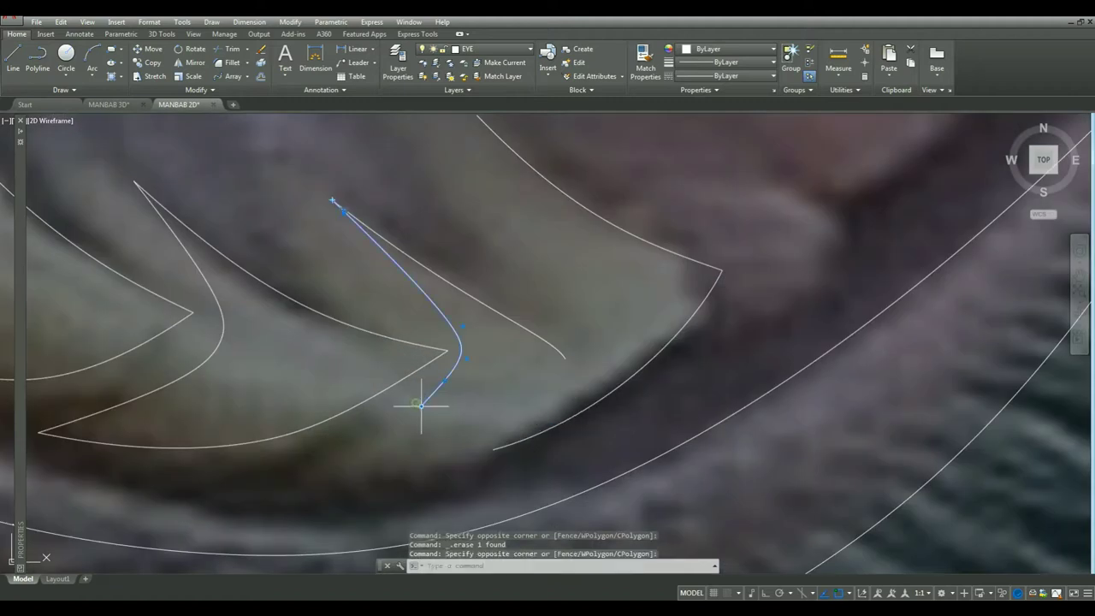
pyautogui.click(330, 460)
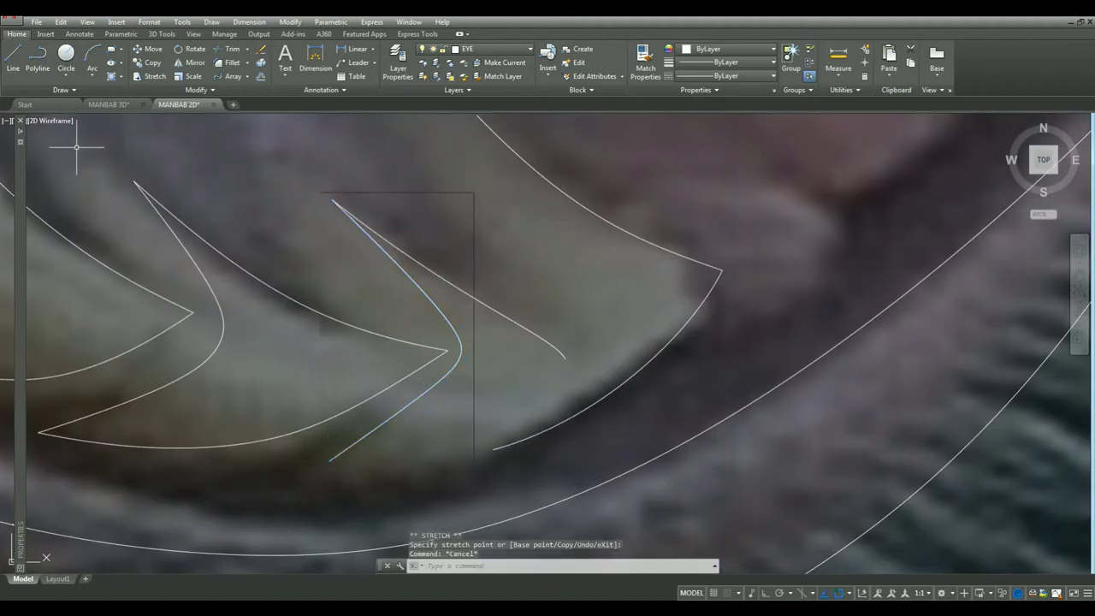
# Outline the next lower tooth with a spline ending at the open tooth endpoint.
pyautogui.click(24, 106)
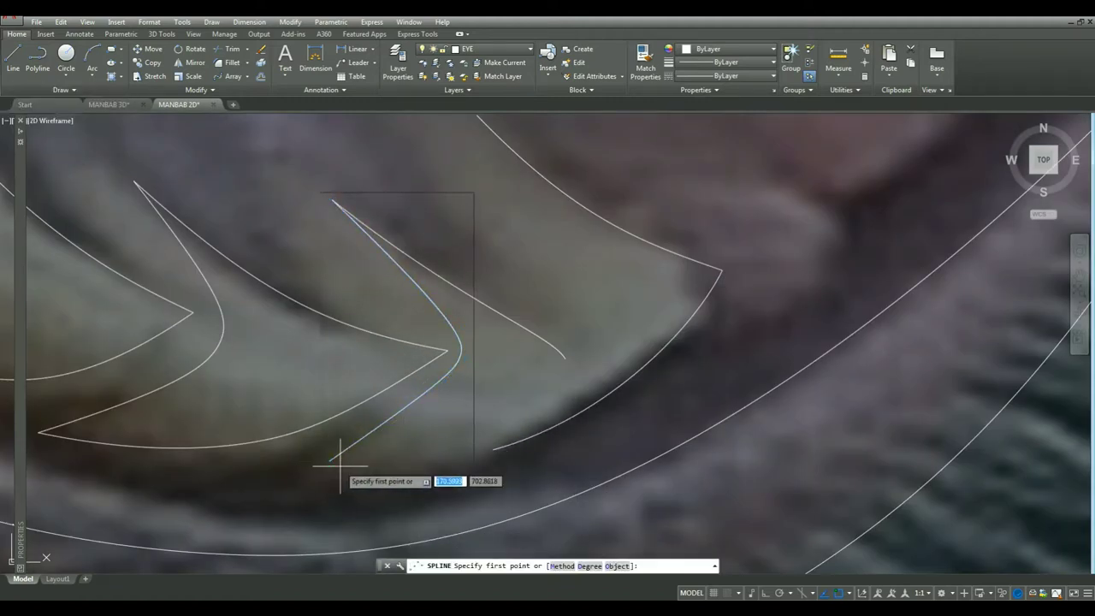
pyautogui.click(505, 431)
pyautogui.click(564, 358)
pyautogui.press('Return')
pyautogui.scroll(4, 563, 348)
pyautogui.scroll(-4, 562, 347)
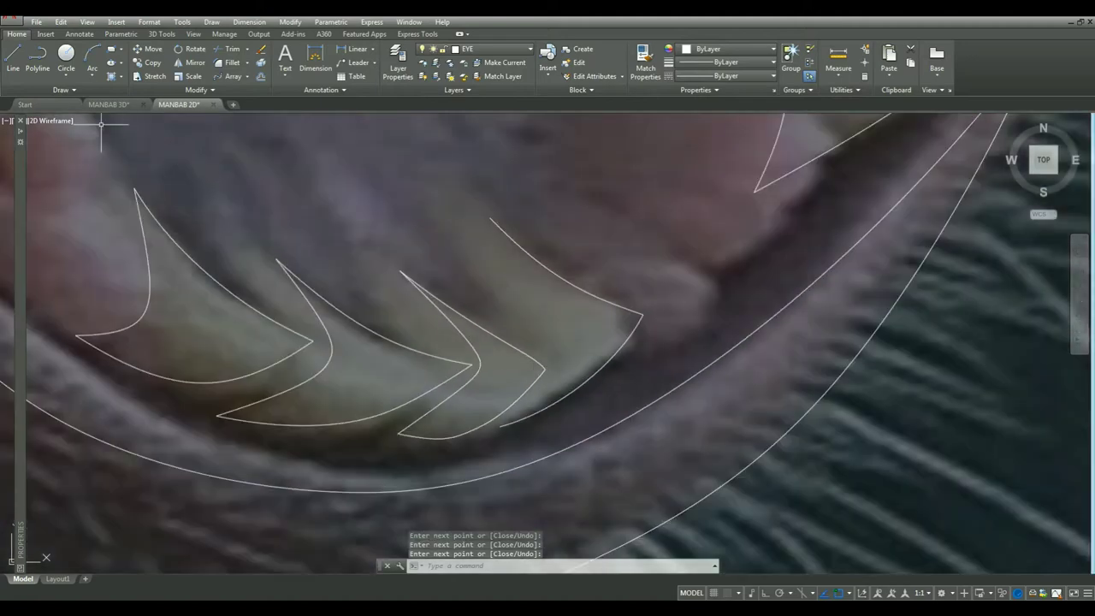
# Trace the last lower front tooth with a spline from its tip down its edge.
pyautogui.click(60, 90)
pyautogui.click(23, 106)
pyautogui.click(489, 221)
pyautogui.click(509, 304)
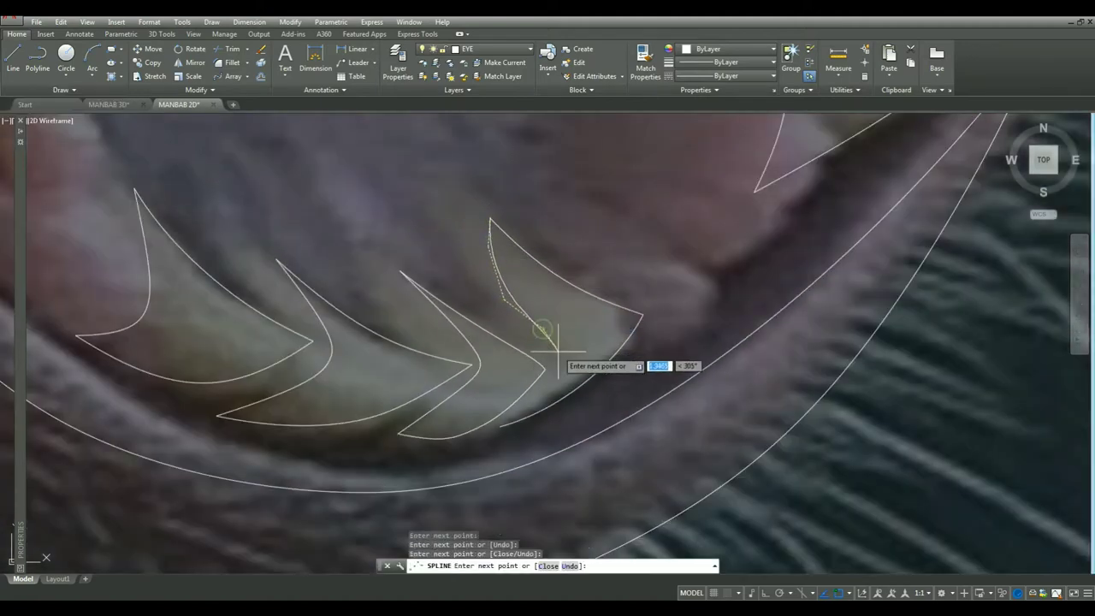
pyautogui.scroll(3, 555, 379)
pyautogui.click(448, 457)
pyautogui.press('Return')
pyautogui.scroll(-6, 582, 383)
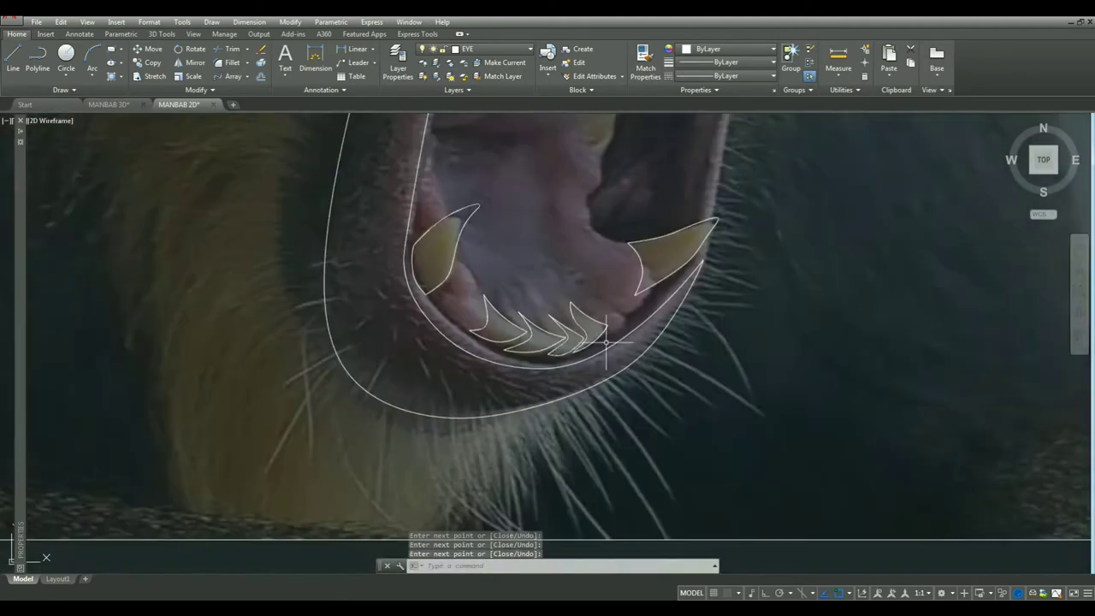
pyautogui.scroll(-5, 582, 382)
# Draw a first spline just beneath the upper lip.
pyautogui.scroll(1, 599, 291)
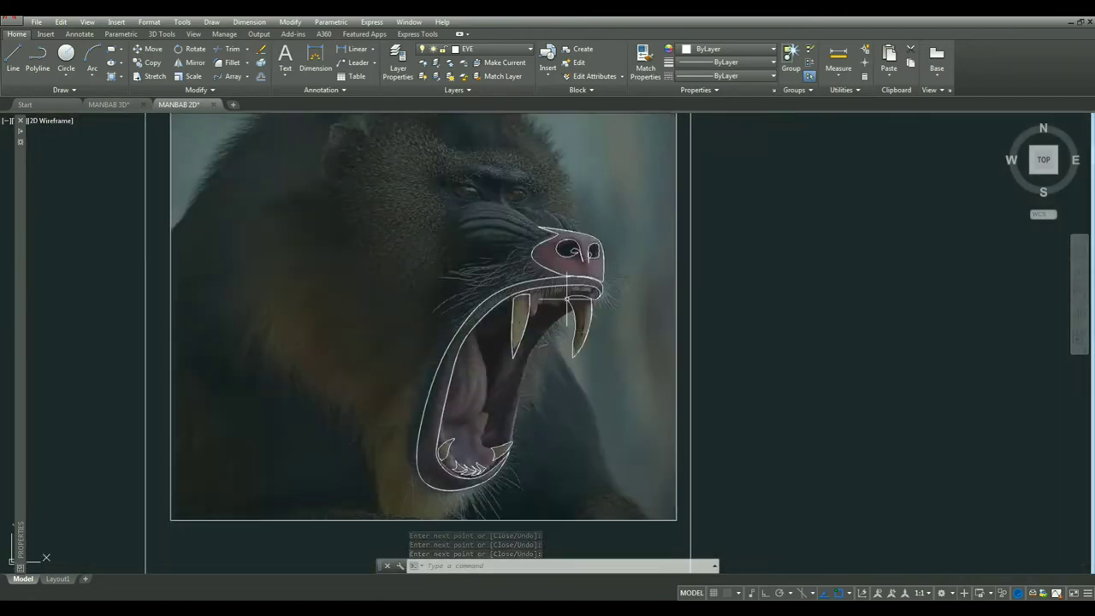
pyautogui.scroll(5, 595, 297)
pyautogui.scroll(4, 545, 239)
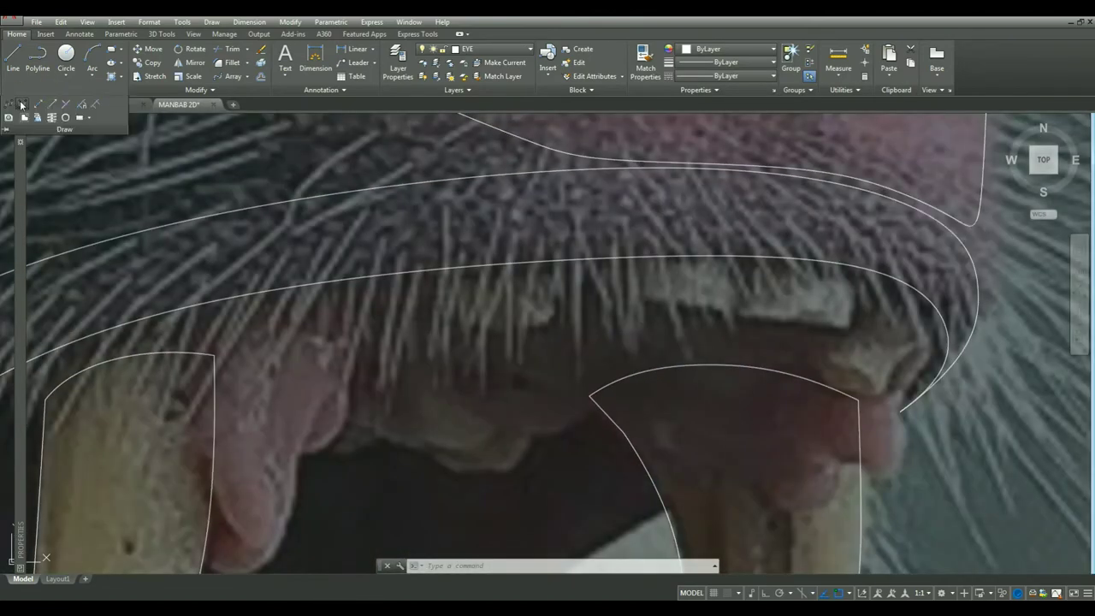
pyautogui.press('Return')
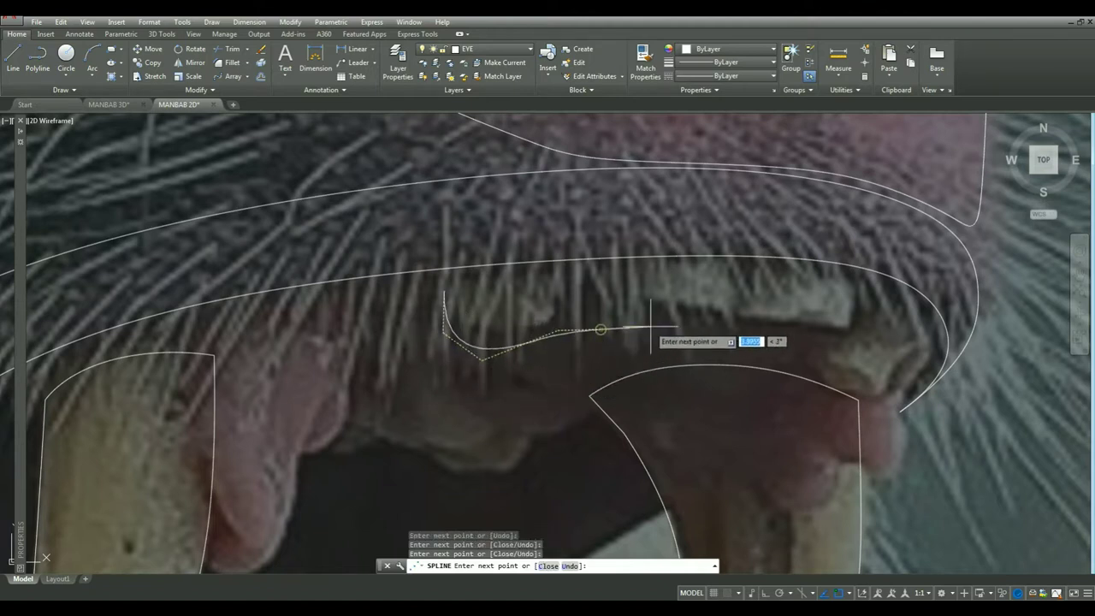
pyautogui.press('Return')
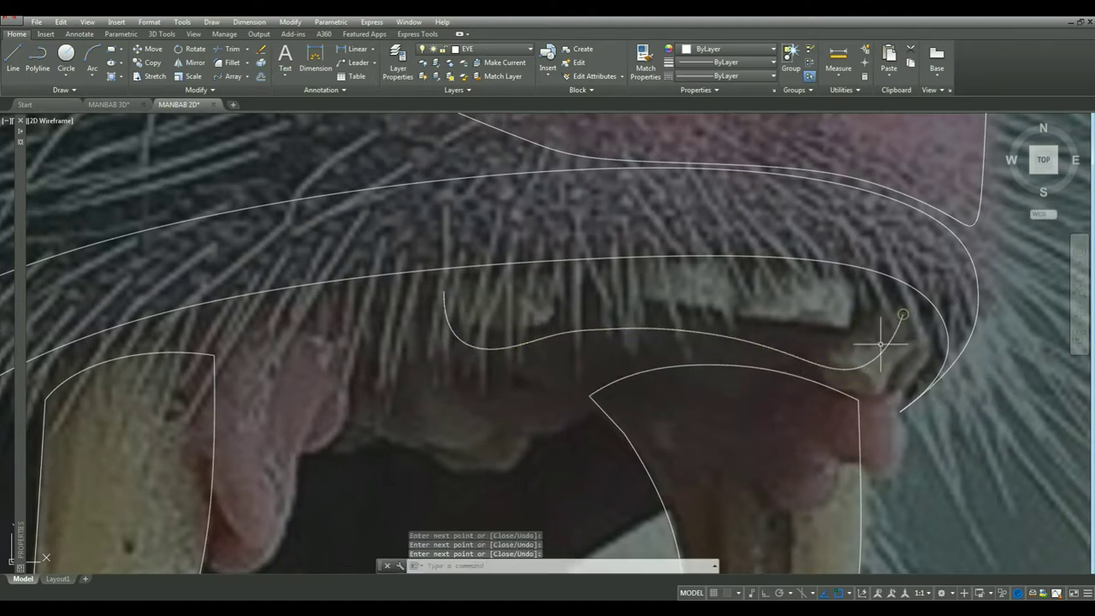
# Trace the upper teeth curve from the lip outline's endpoint across the incisor row.
pyautogui.scroll(-5, 886, 342)
pyautogui.scroll(3, 589, 394)
pyautogui.scroll(4, 588, 394)
pyautogui.press('Return')
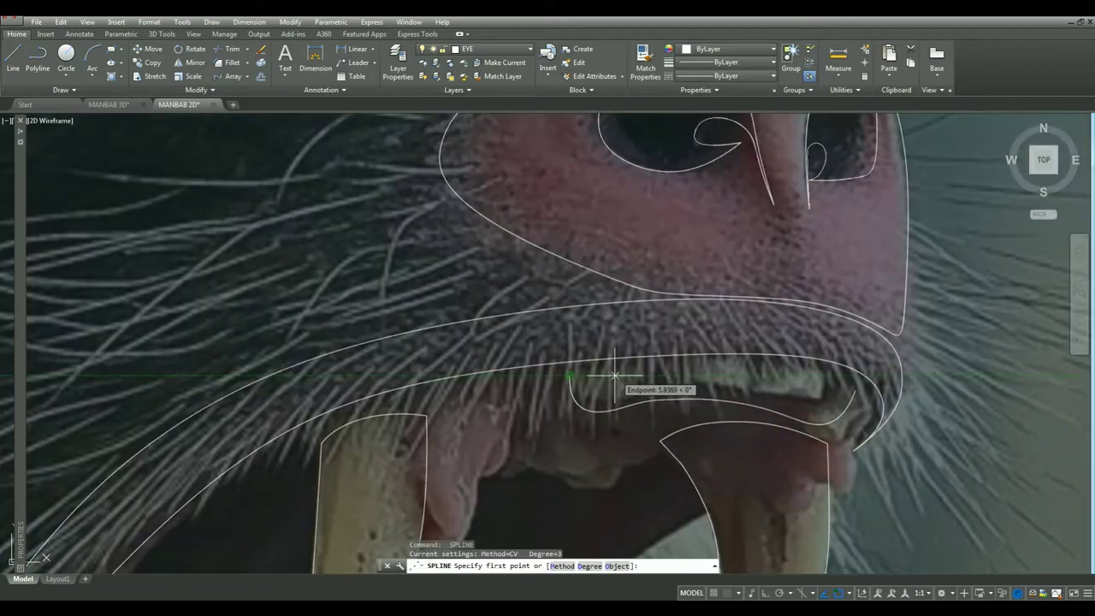
pyautogui.click(614, 375)
pyautogui.scroll(4, 625, 377)
pyautogui.click(599, 379)
pyautogui.click(672, 387)
pyautogui.press('Return')
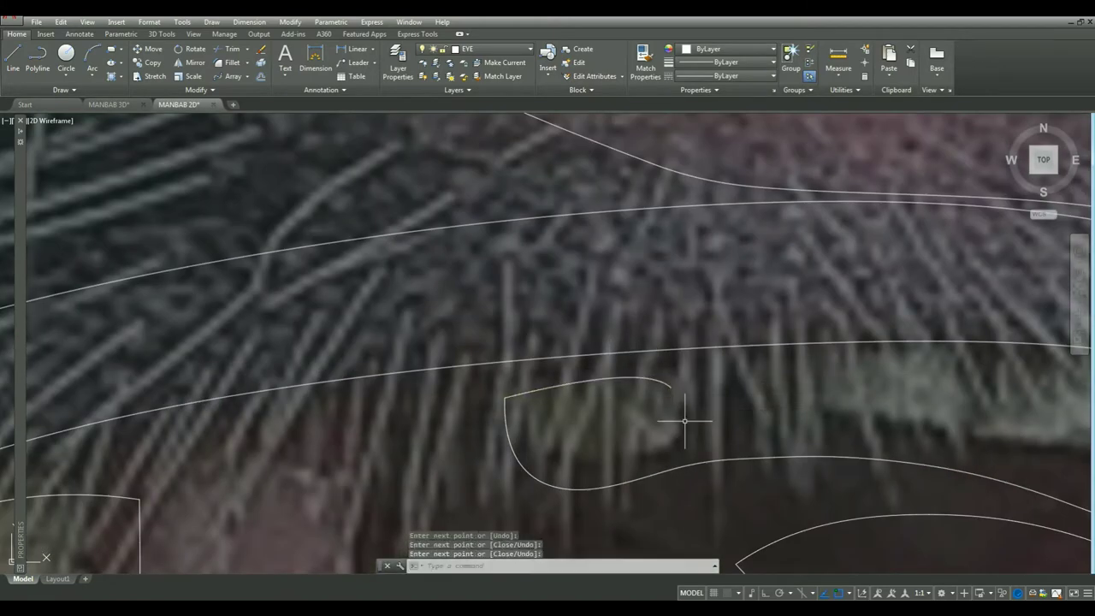
# Begin another spline at the right end of the teeth row and adjust the view.
pyautogui.scroll(-3, 685, 421)
pyautogui.press('Return')
pyautogui.press('Return')
pyautogui.press('Return')
pyautogui.click(747, 411)
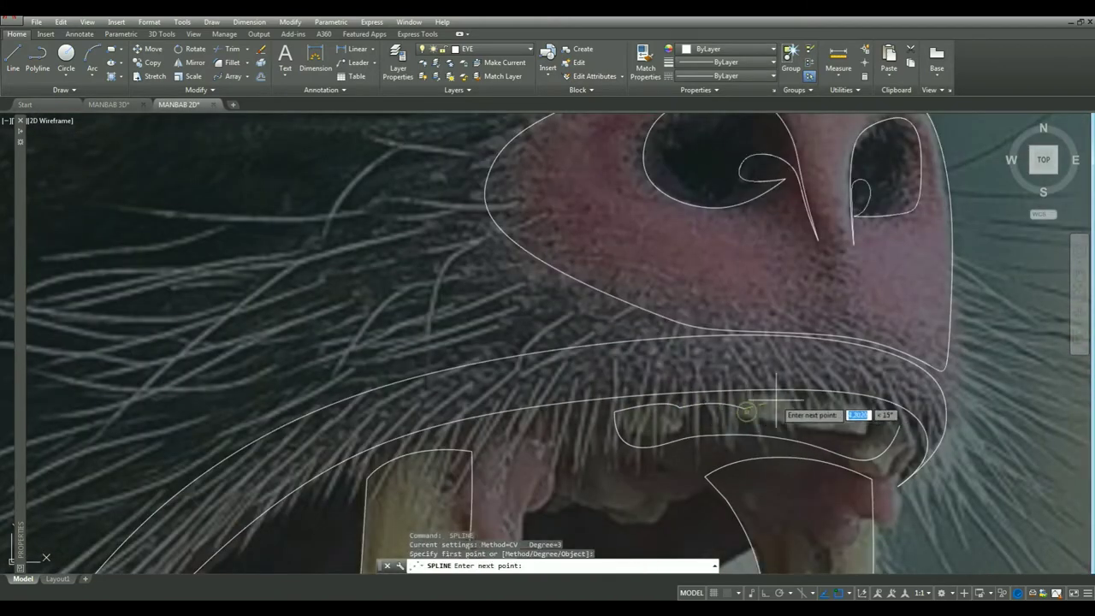
pyautogui.press('Return')
pyautogui.scroll(-5, 899, 425)
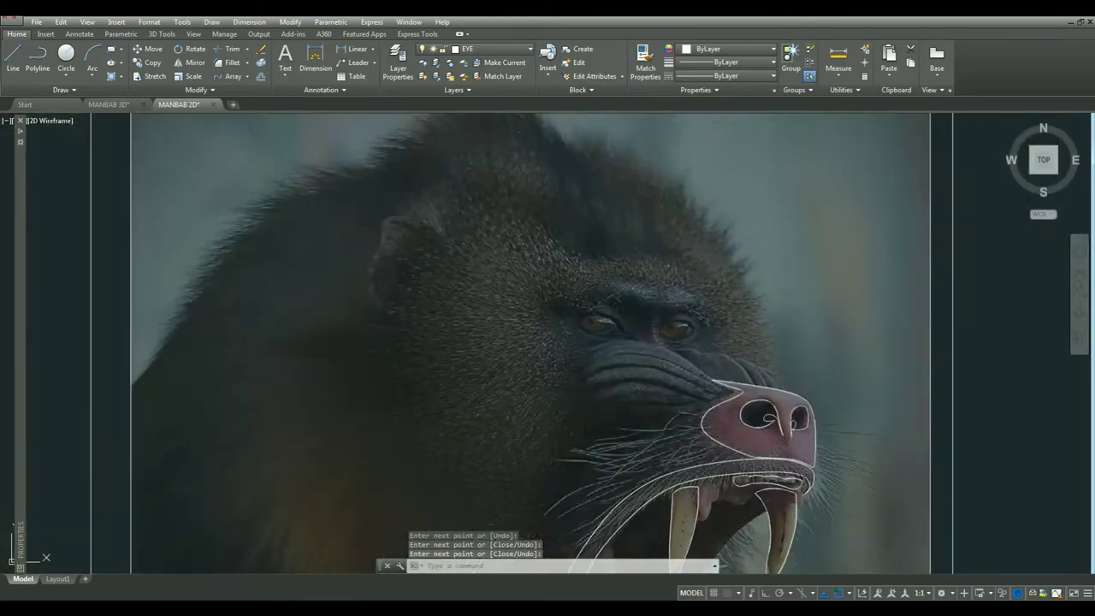
pyautogui.scroll(-2, 684, 385)
pyautogui.scroll(3, 467, 361)
pyautogui.scroll(4, 468, 361)
pyautogui.scroll(3, 457, 315)
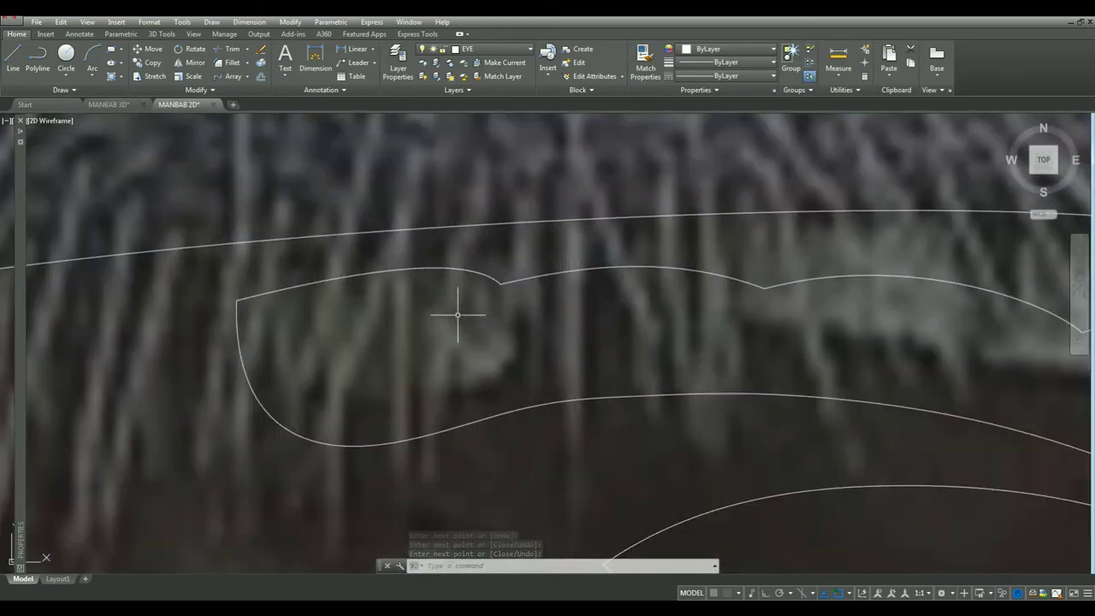
pyautogui.scroll(-2, 347, 316)
# Cancel a misplaced divider curve at the notch and delete the stray spline.
pyautogui.press('Return')
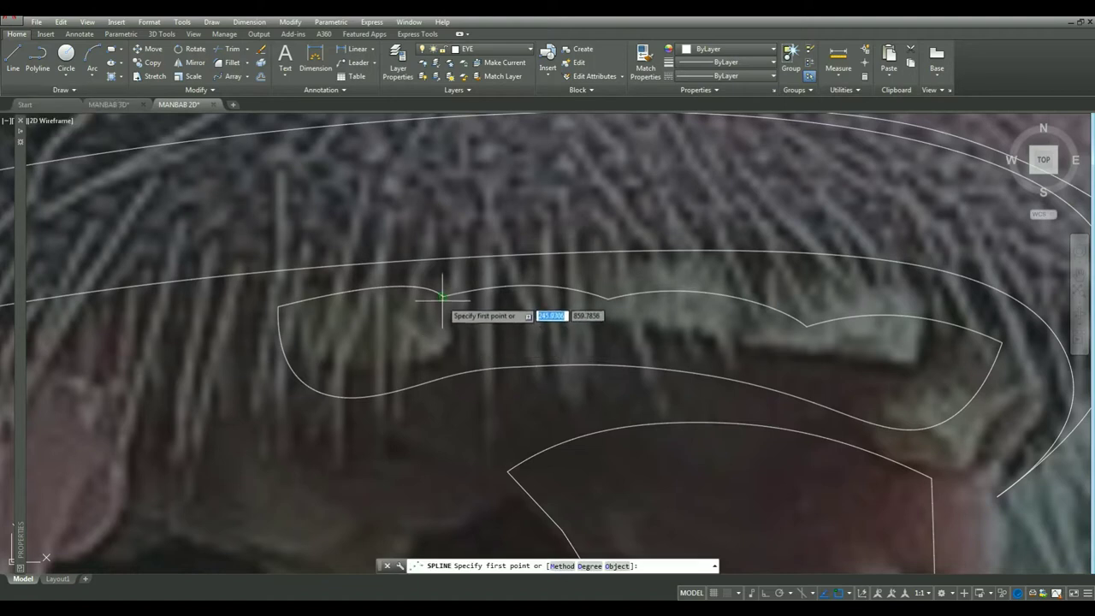
pyautogui.click(458, 318)
pyautogui.click(462, 373)
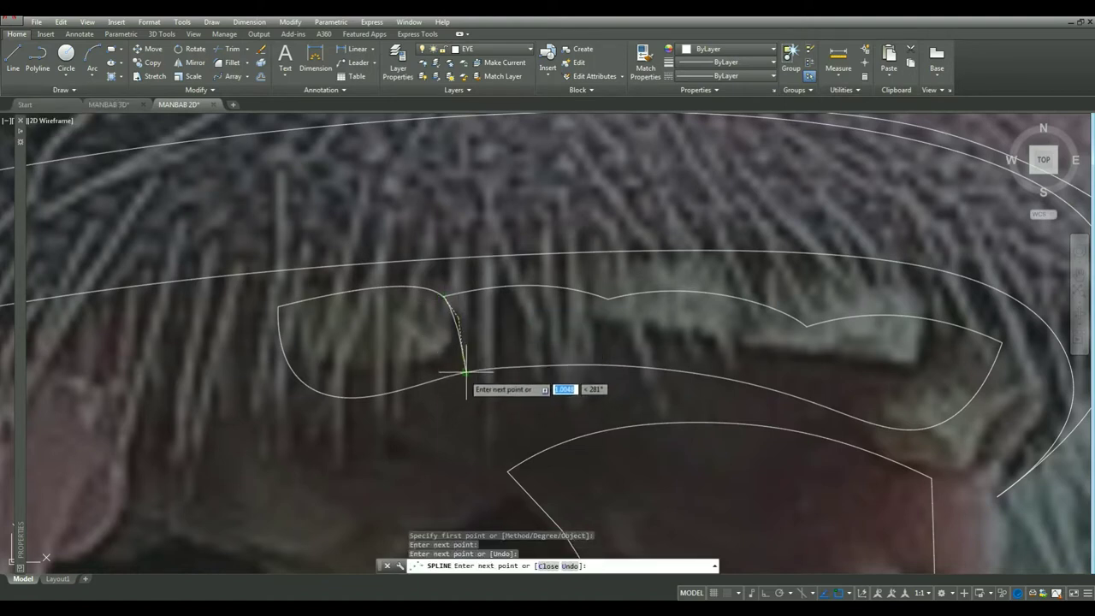
pyautogui.press('Escape')
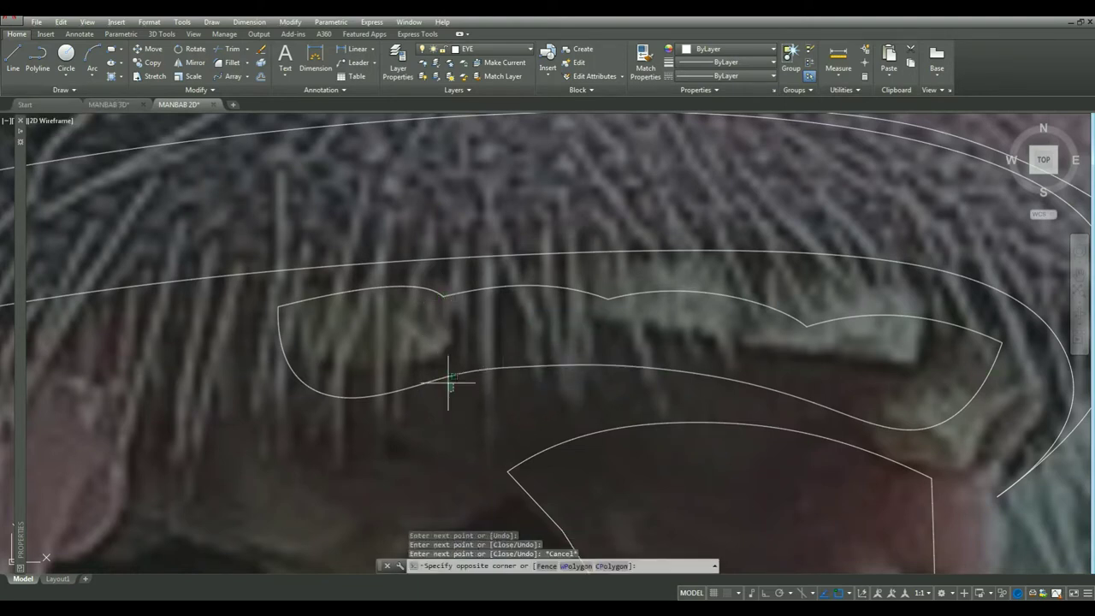
pyautogui.press('Delete')
# Draw the first two dividers from the band's top edge down to its lower edge.
pyautogui.click(60, 90)
pyautogui.click(25, 101)
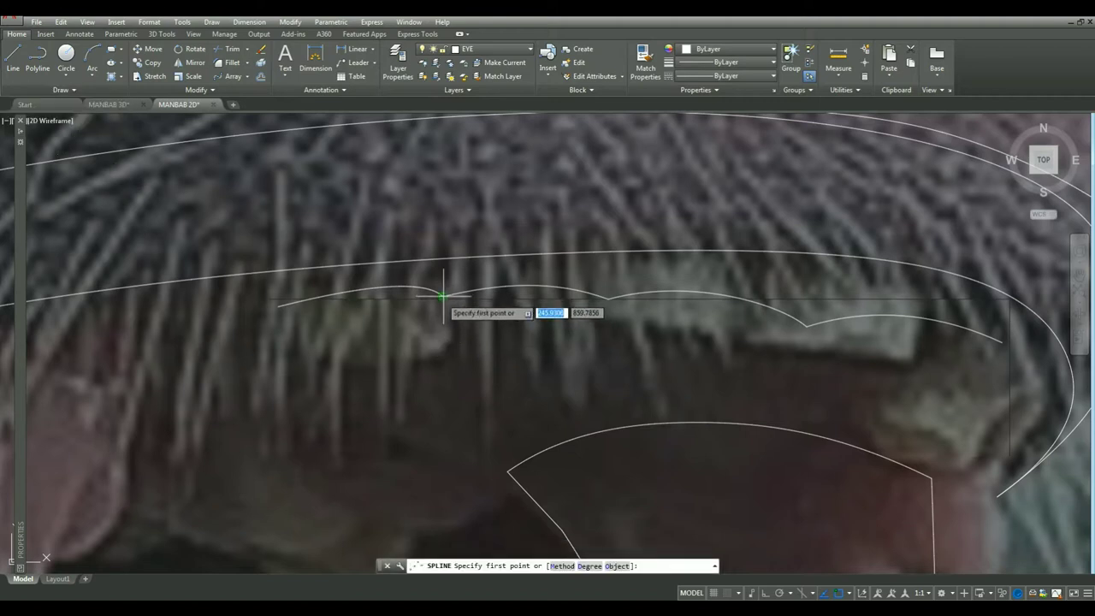
pyautogui.click(455, 398)
pyautogui.press('Return')
pyautogui.press('Return')
pyautogui.click(610, 298)
pyautogui.click(619, 392)
pyautogui.press('Return')
pyautogui.press('Return')
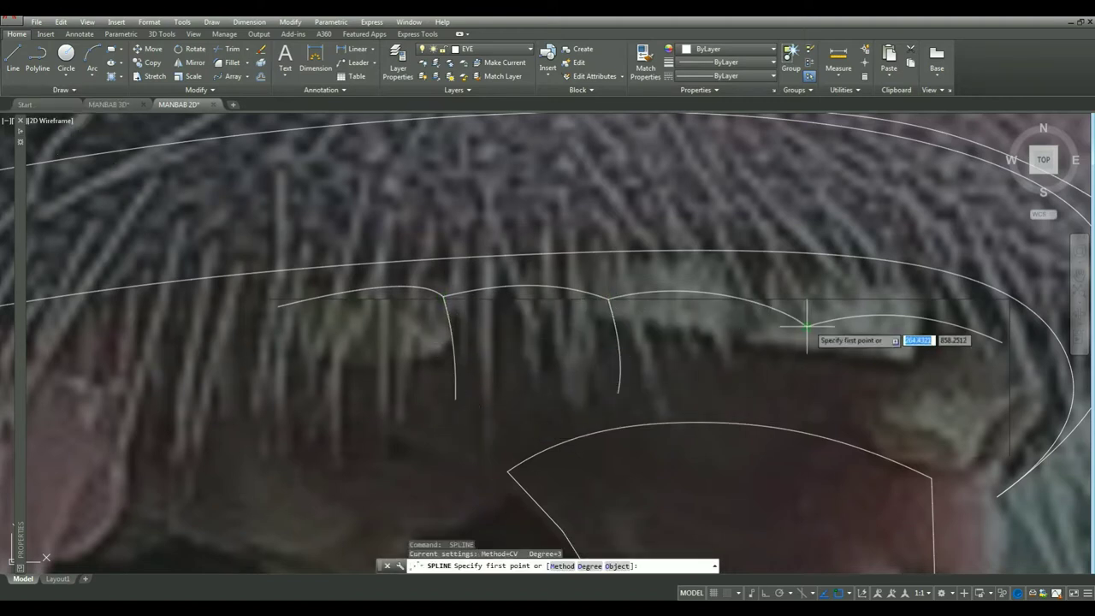
# Add a right-side divider and a curve at the band's left end.
pyautogui.click(807, 326)
pyautogui.click(796, 408)
pyautogui.press('Return')
pyautogui.press('Return')
pyautogui.click(1002, 342)
pyautogui.click(958, 432)
pyautogui.press('Return')
pyautogui.press('Return')
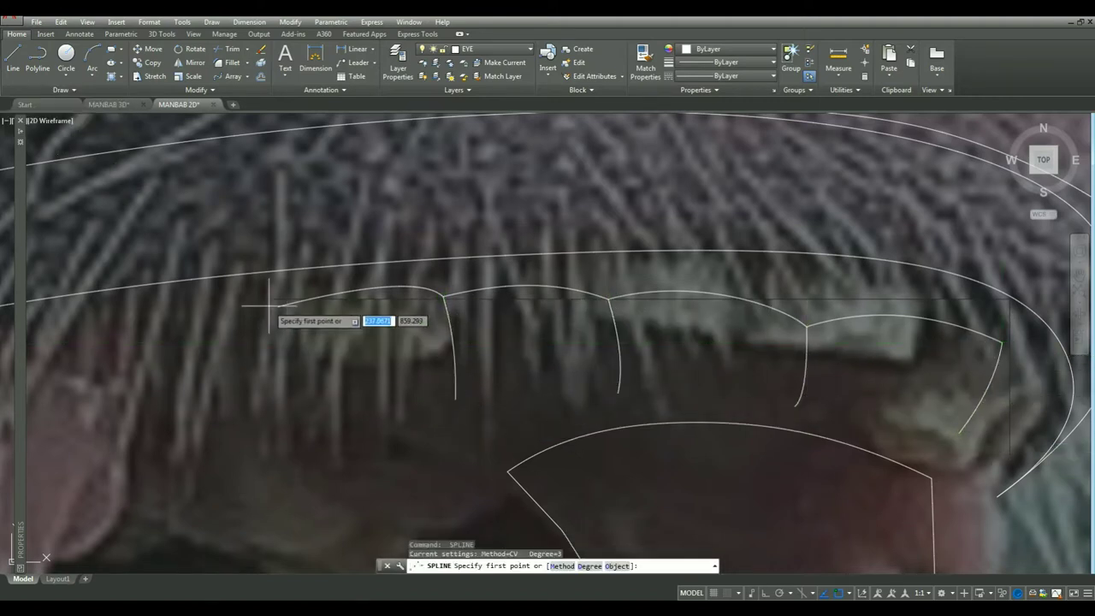
# Outline the left section from its corner back up to the top junction.
pyautogui.click(278, 304)
pyautogui.click(292, 373)
pyautogui.click(325, 409)
pyautogui.click(455, 399)
pyautogui.press('Return')
pyautogui.press('Return')
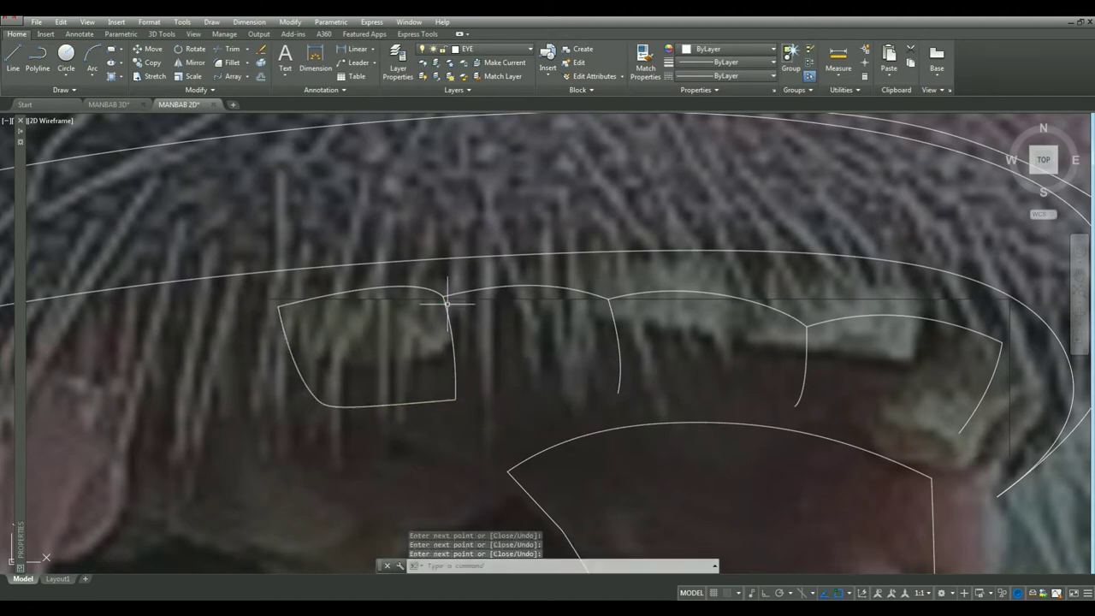
# Trace a section's side edge down to the bottom corner and its bottom edge across.
pyautogui.scroll(5, 443, 300)
pyautogui.click(431, 303)
pyautogui.scroll(-5, 423, 308)
pyautogui.scroll(3, 457, 386)
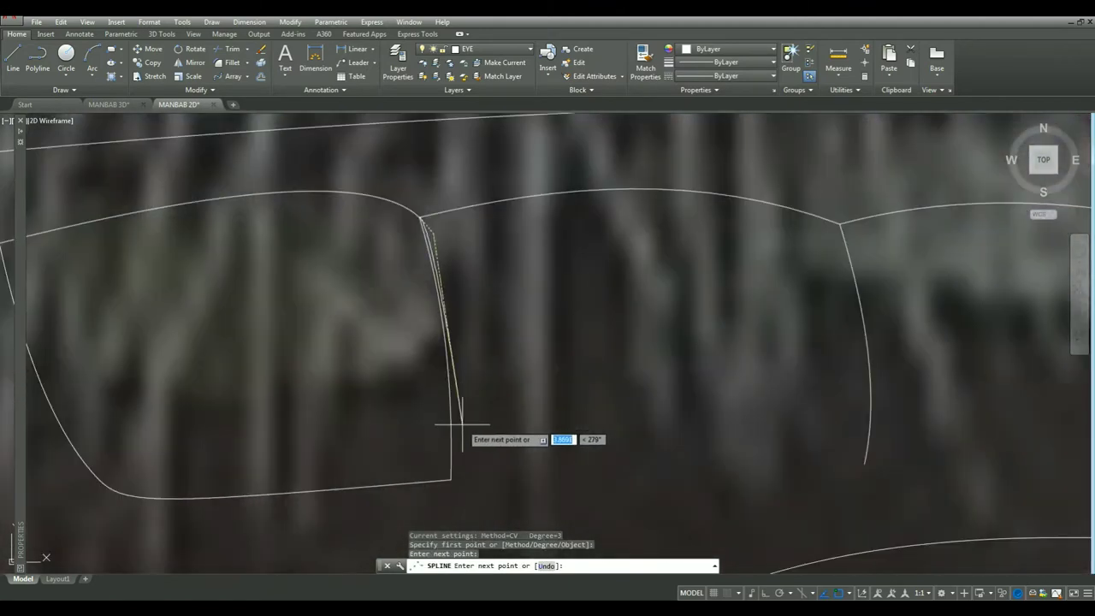
pyautogui.click(462, 424)
pyautogui.scroll(2, 461, 454)
pyautogui.scroll(-2, 460, 478)
pyautogui.click(460, 478)
pyautogui.press('Return')
pyautogui.press('Return')
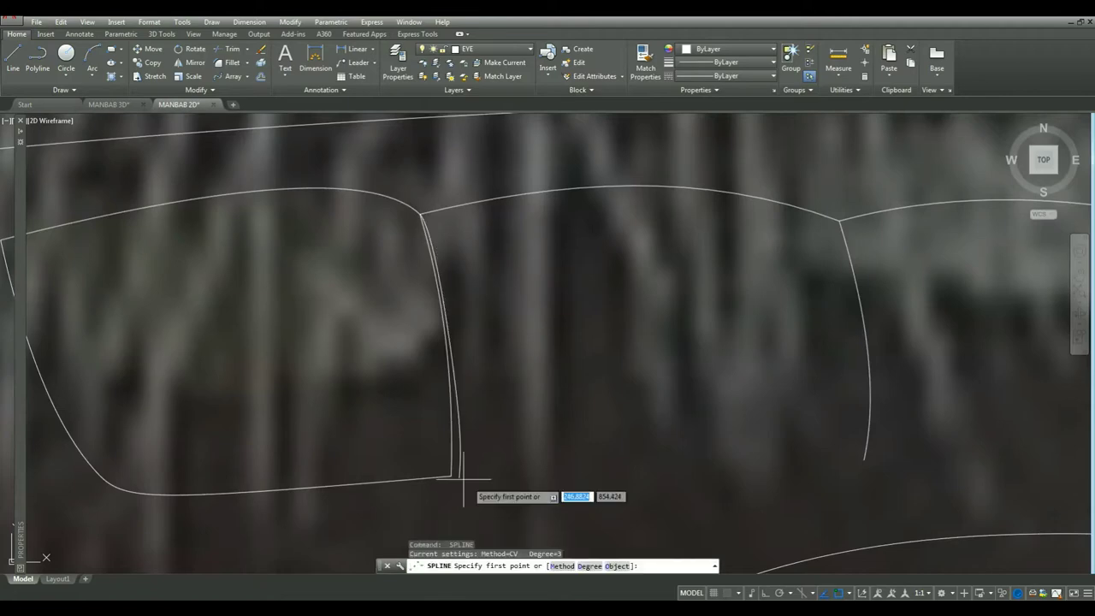
pyautogui.click(459, 477)
pyautogui.click(864, 480)
pyautogui.press('Return')
pyautogui.press('Return')
# Trace the next section from its top junction down the side and along its lower edge.
pyautogui.scroll(5, 838, 448)
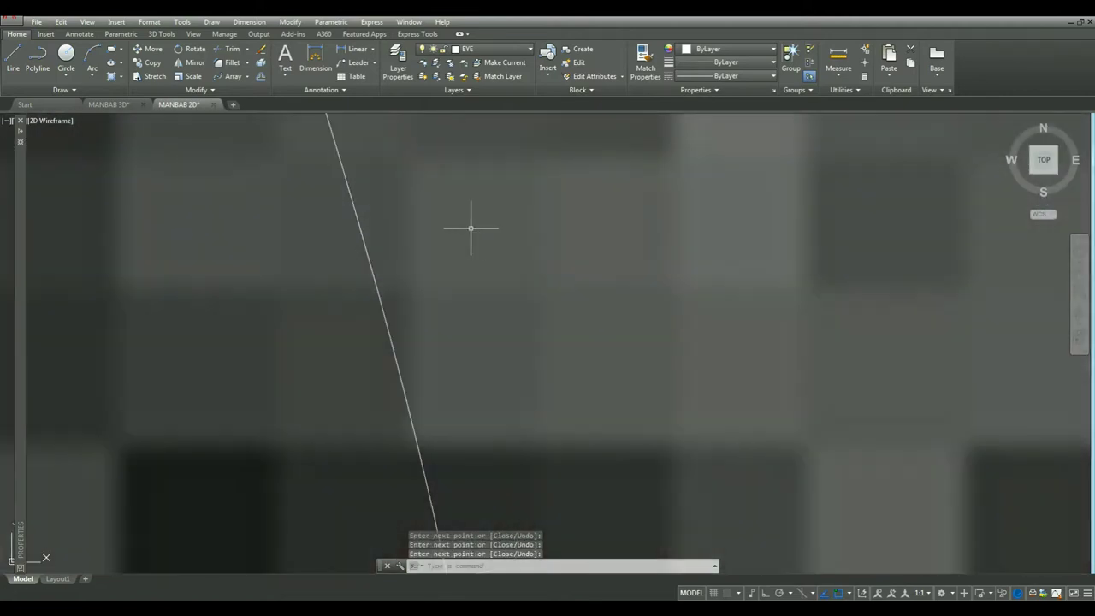
pyautogui.scroll(-2, 470, 228)
pyautogui.click(349, 253)
pyautogui.click(420, 362)
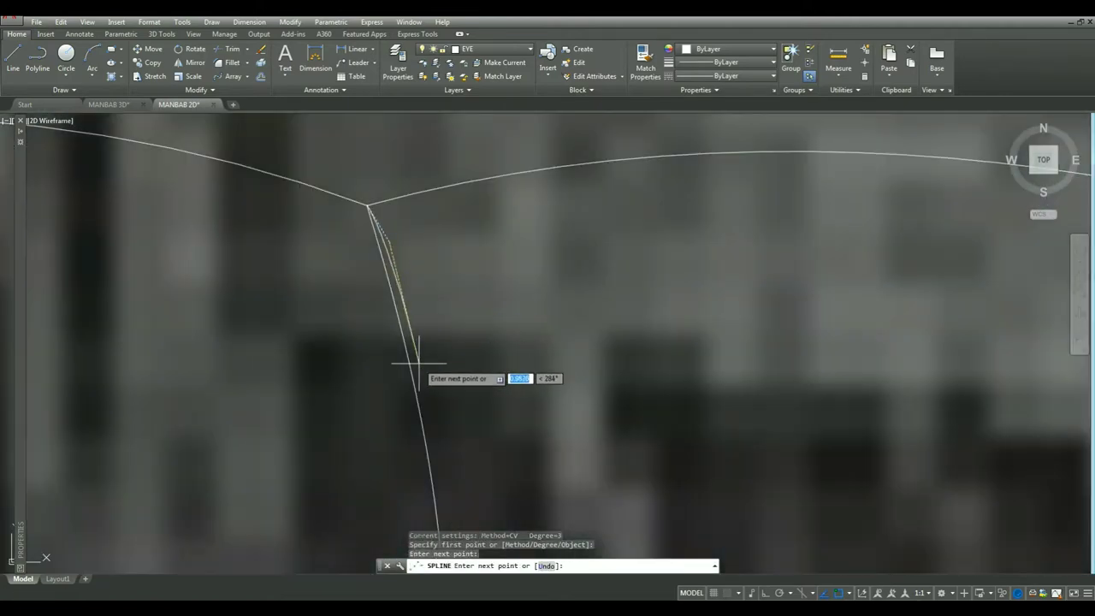
pyautogui.scroll(3, 439, 334)
pyautogui.click(439, 334)
pyautogui.click(416, 470)
pyautogui.scroll(-4, 445, 471)
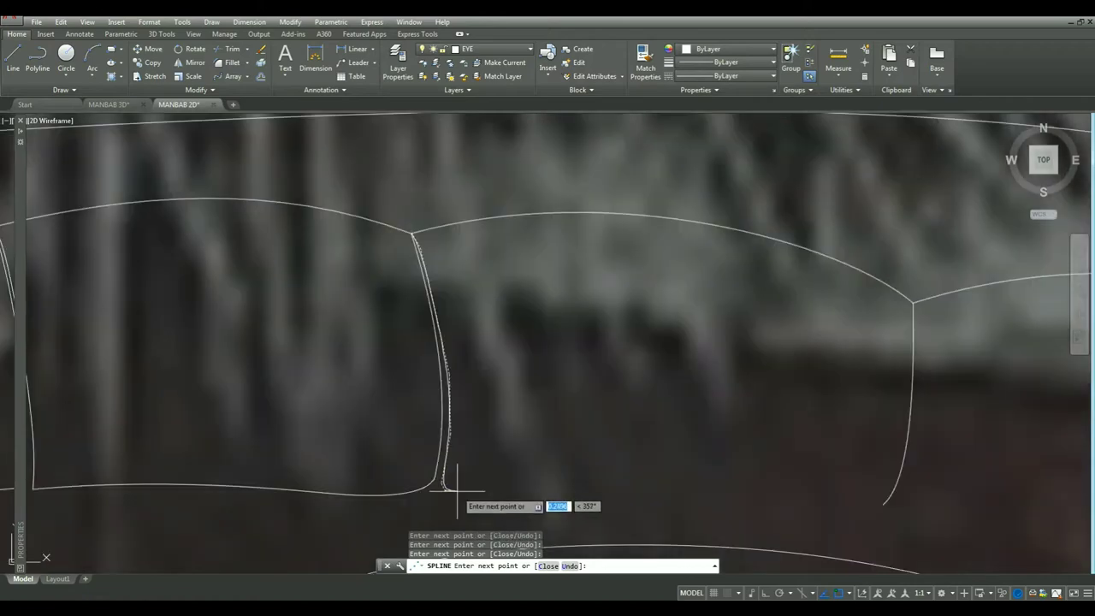
pyautogui.scroll(-1, 453, 472)
pyautogui.click(735, 510)
pyautogui.press('Return')
pyautogui.press('Return')
# Start an edge curve for the right section, then cancel it unfinished.
pyautogui.scroll(5, 552, 346)
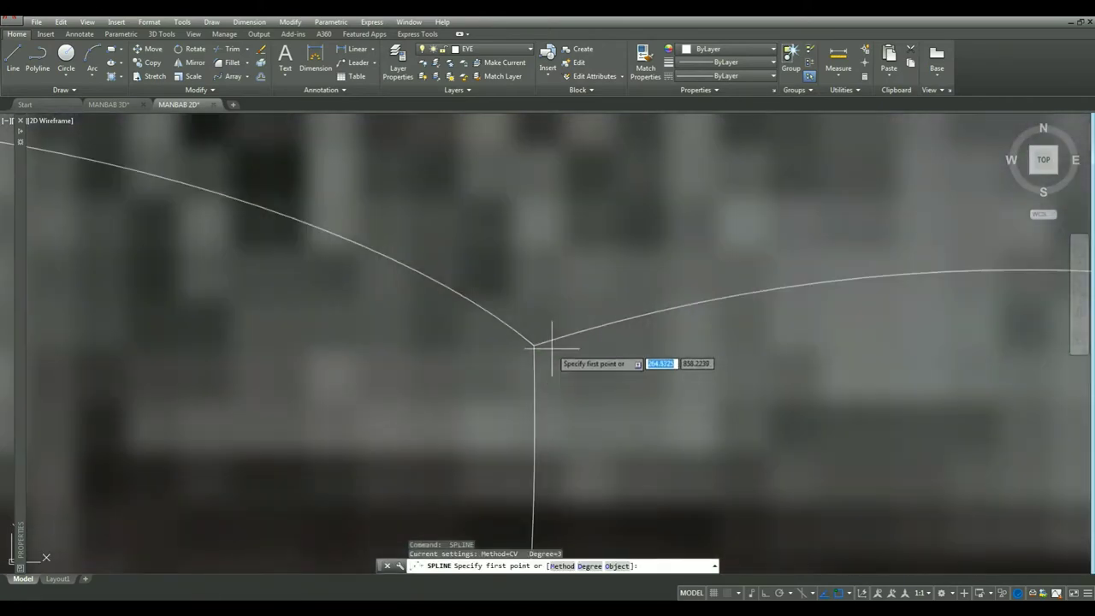
pyautogui.scroll(-3, 575, 433)
pyautogui.click(546, 306)
pyautogui.scroll(3, 526, 458)
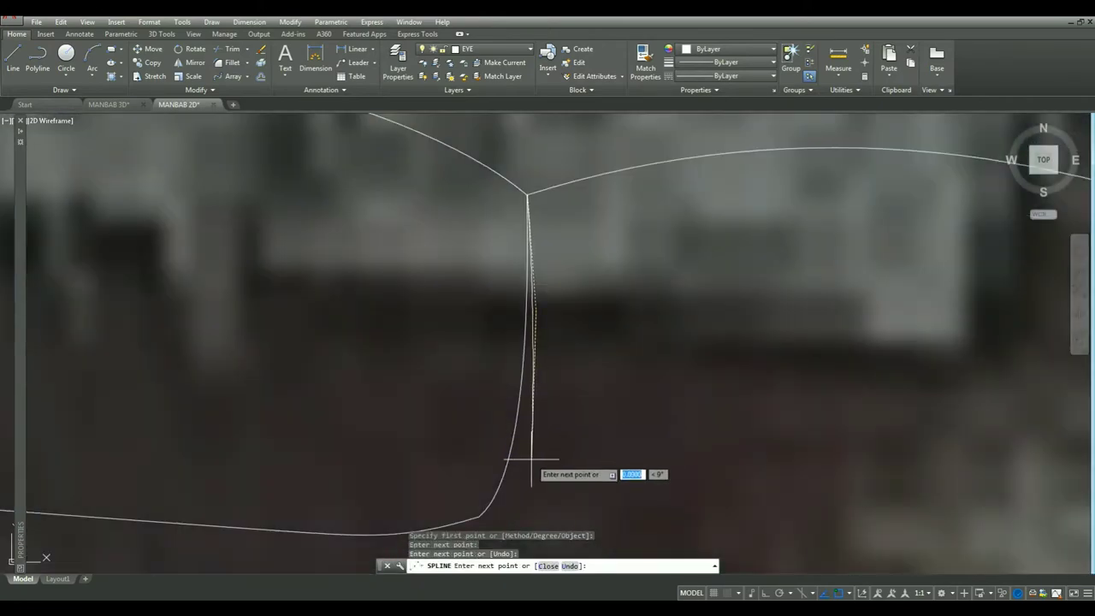
pyautogui.scroll(2, 526, 458)
pyautogui.click(533, 324)
pyautogui.click(495, 398)
pyautogui.scroll(-3, 514, 419)
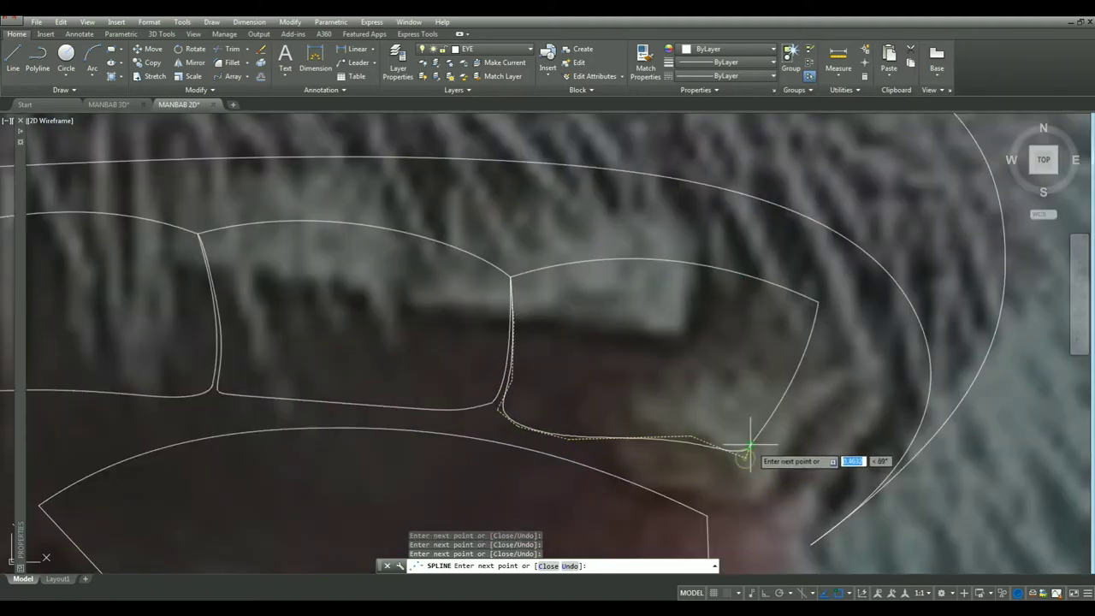
pyautogui.press('Escape')
# Begin a new curve along the big outer arc.
pyautogui.scroll(-3, 750, 446)
pyautogui.scroll(-3, 599, 385)
pyautogui.scroll(-2, 479, 385)
pyautogui.scroll(8, 385, 400)
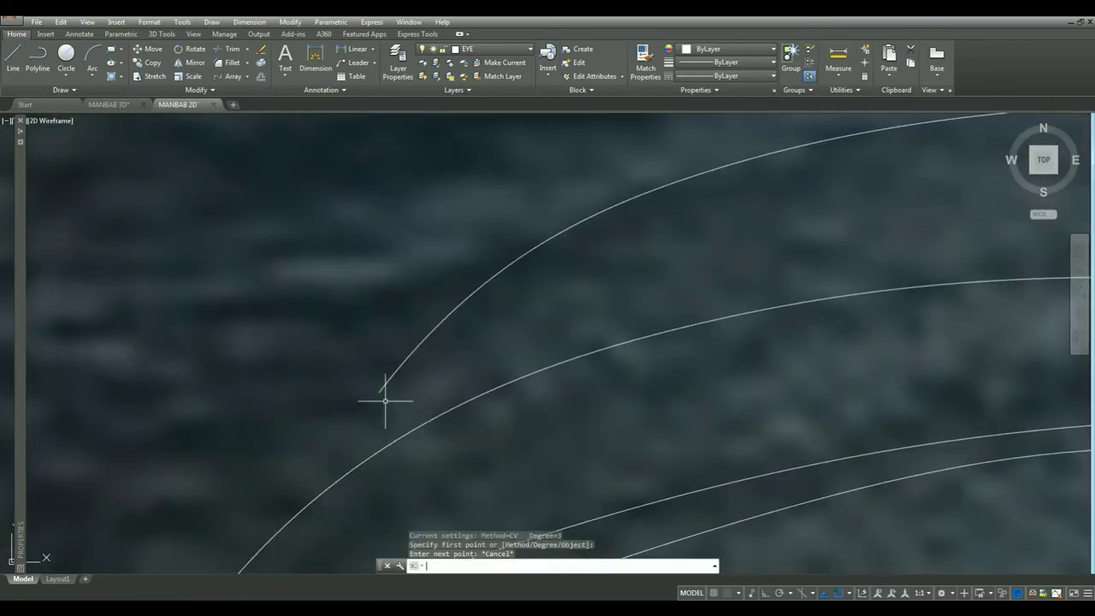
pyautogui.click(734, 299)
pyautogui.scroll(-3, 734, 299)
# Extend the outer-arc curve, panning the view to follow it.
pyautogui.click(367, 244)
pyautogui.scroll(2, 301, 191)
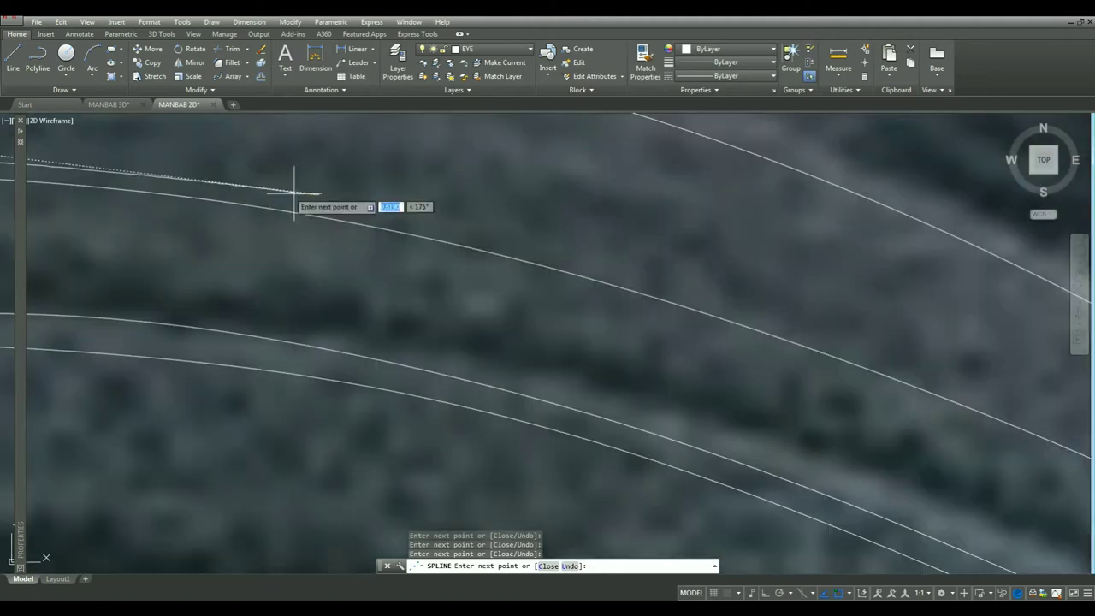
pyautogui.scroll(2, 696, 318)
pyautogui.scroll(2, 616, 294)
pyautogui.moveTo(615, 295); pyautogui.dragTo(428, 265, button='middle')
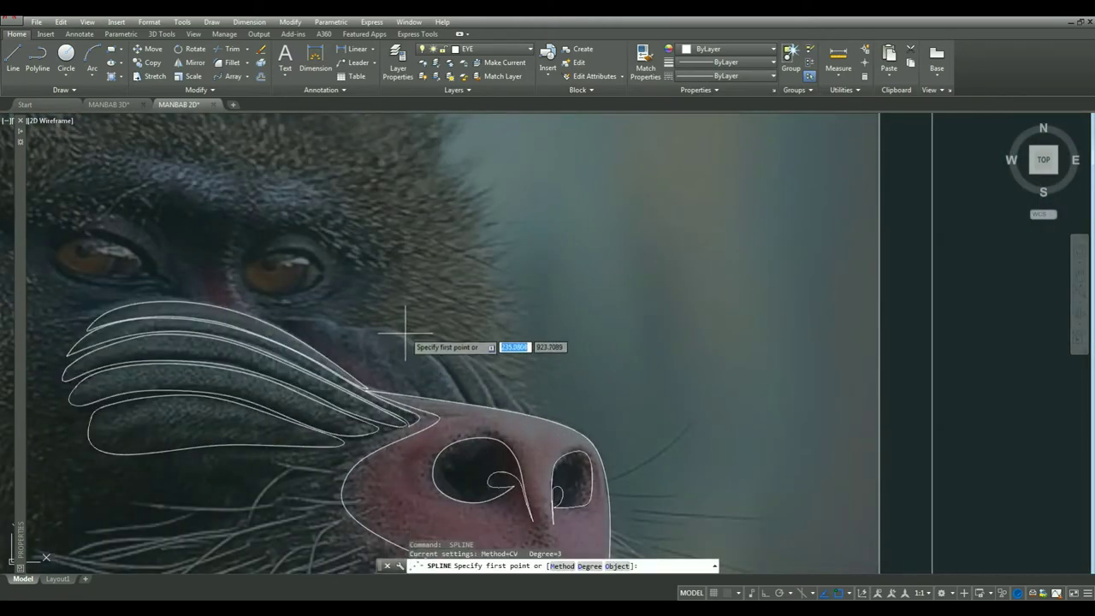
# Bring the ridge outline down to its bottom and trim the small overlapping line piece.
pyautogui.scroll(2, 437, 417)
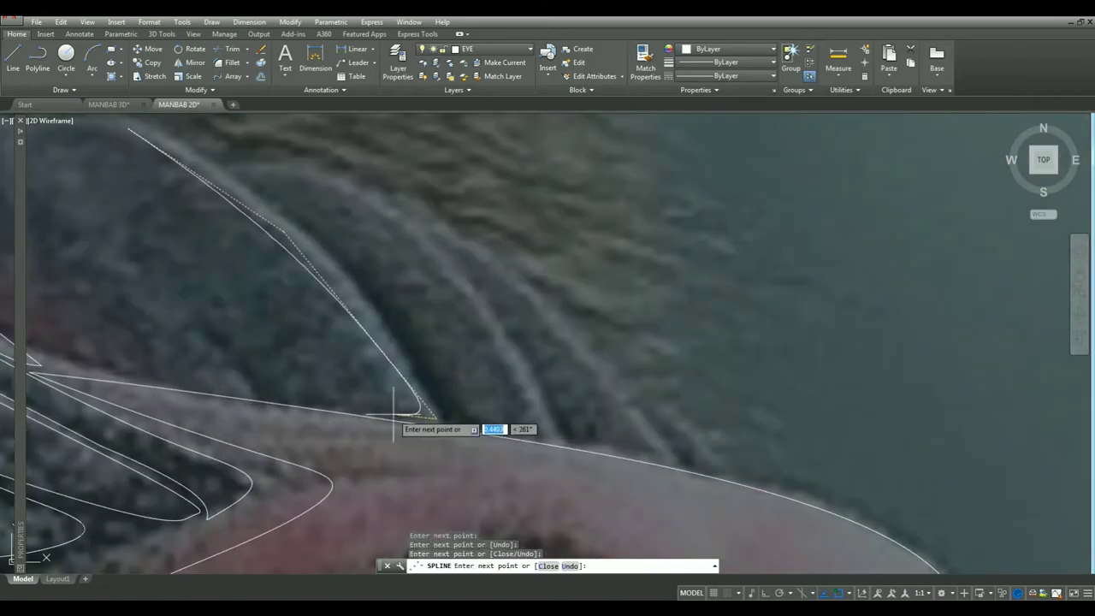
pyautogui.scroll(3, 445, 416)
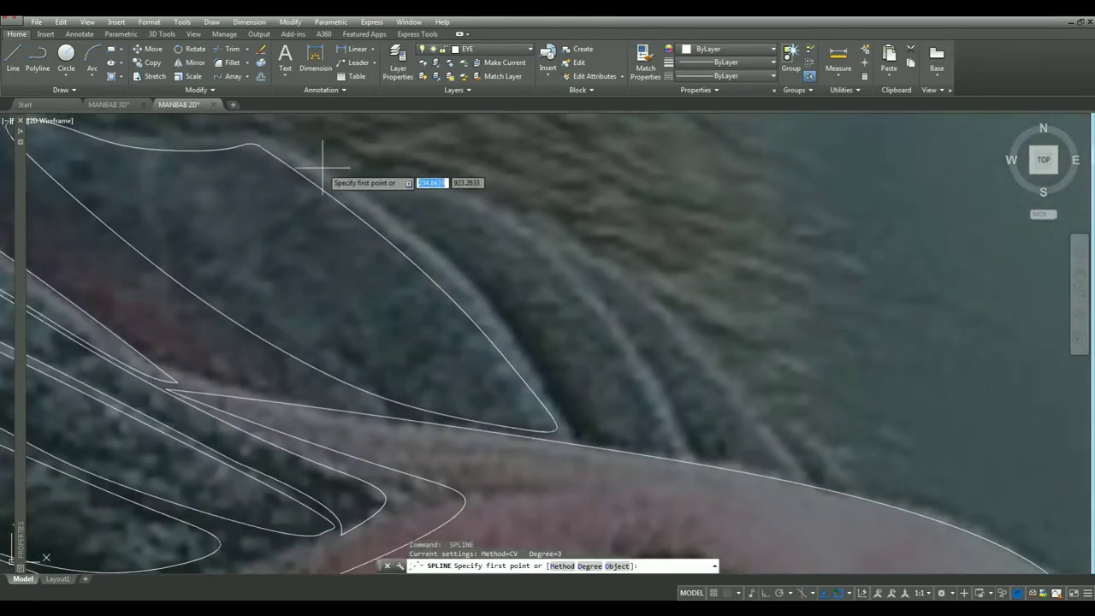
pyautogui.scroll(3, 553, 396)
pyautogui.click(856, 452)
pyautogui.scroll(-3, 733, 370)
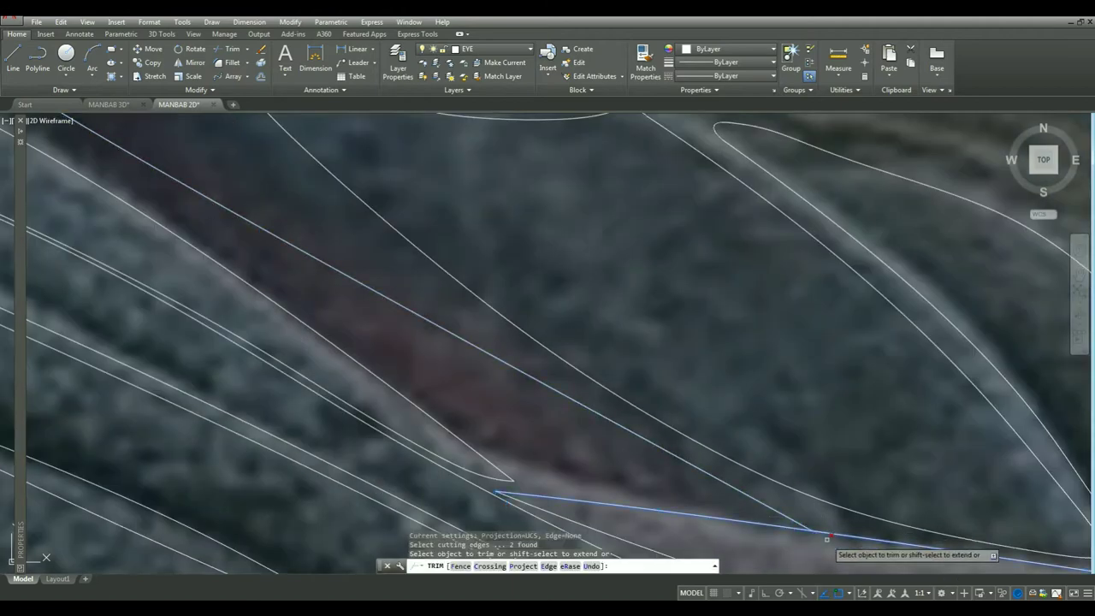
pyautogui.click(827, 539)
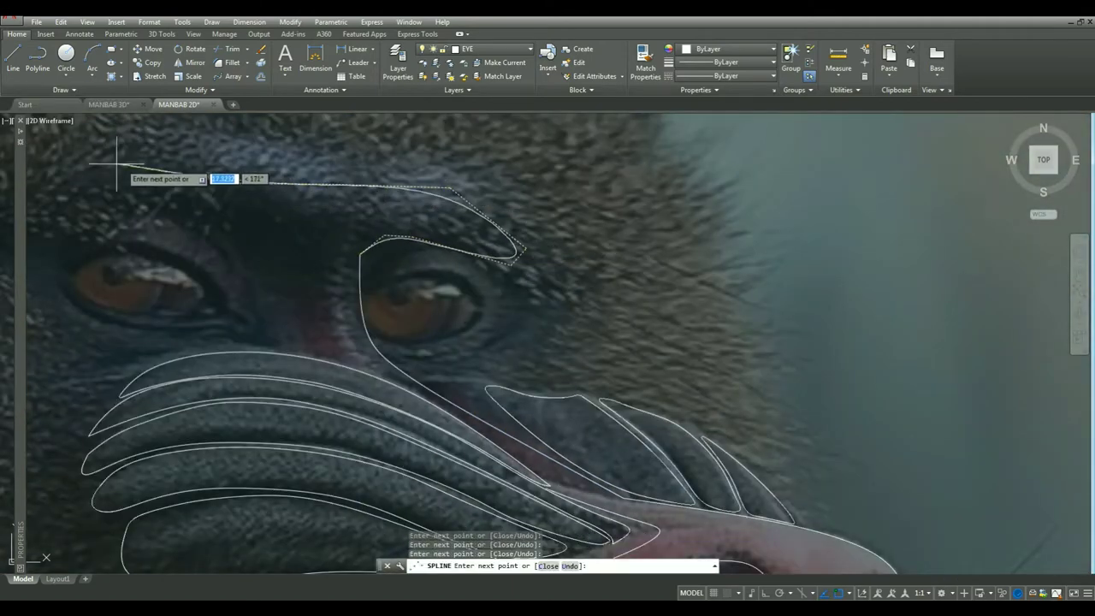
# Finish the hooked nose-bridge curve between the eyes.
pyautogui.scroll(-3, 389, 283)
pyautogui.scroll(2, 368, 271)
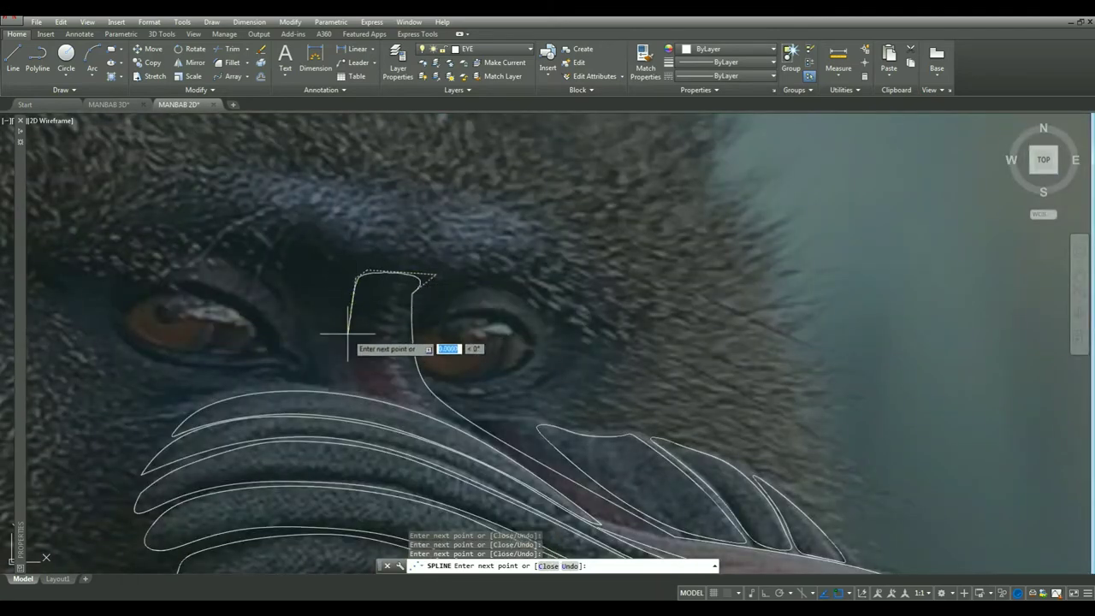
pyautogui.scroll(3, 331, 342)
pyautogui.scroll(3, 384, 416)
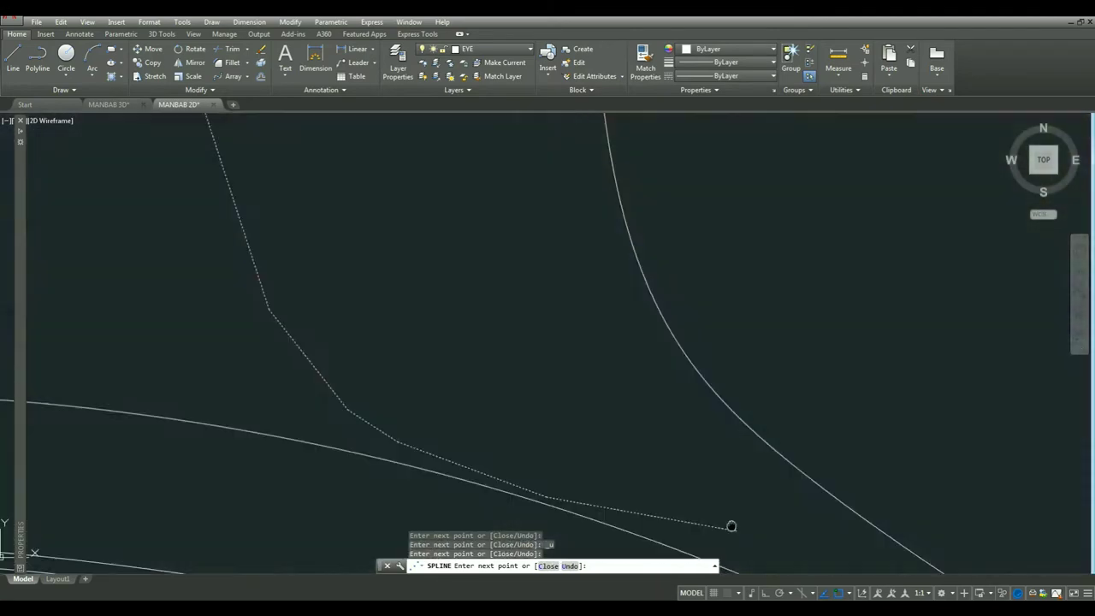
pyautogui.scroll(2, 753, 505)
pyautogui.scroll(1, 796, 462)
pyautogui.scroll(1, 847, 419)
pyautogui.click(873, 405)
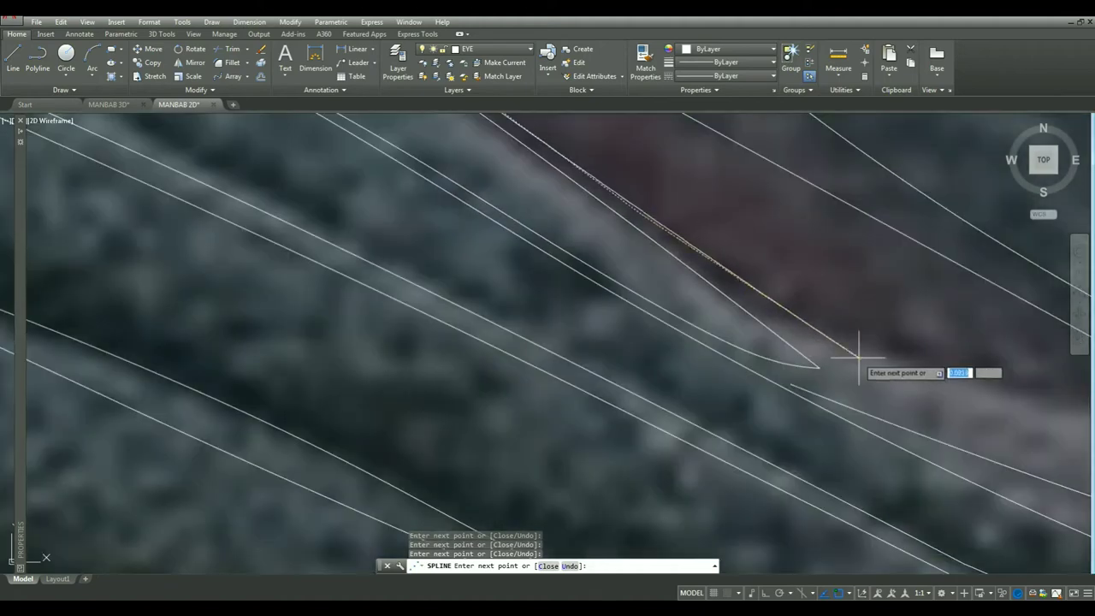
pyautogui.press('Return')
pyautogui.scroll(-3, 813, 372)
# Place a point to start the eye outlines and adjust the view.
pyautogui.click(738, 419)
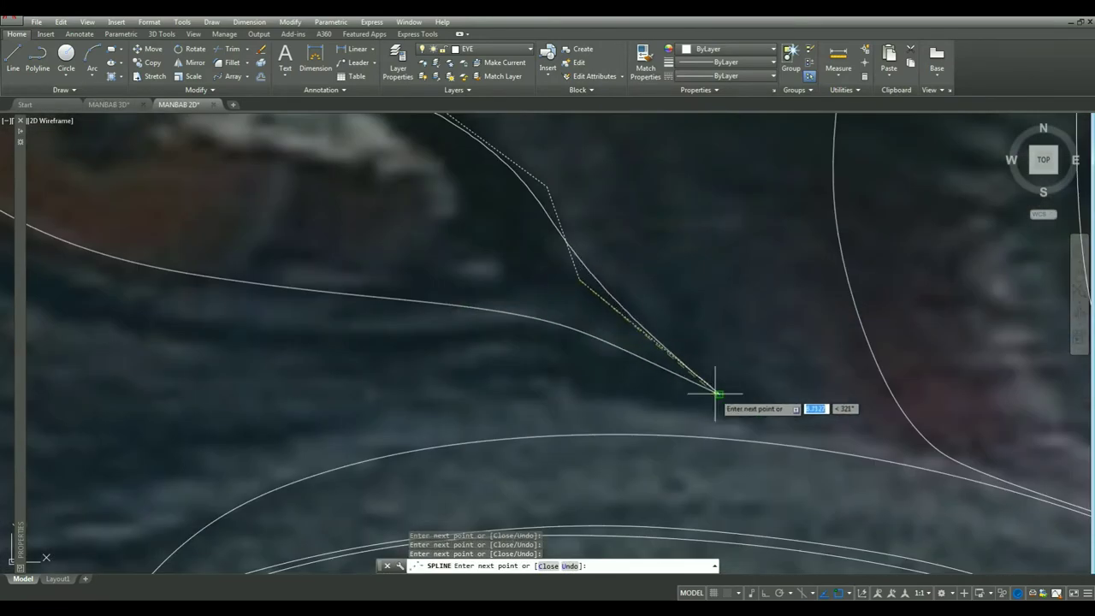
pyautogui.scroll(4, 451, 351)
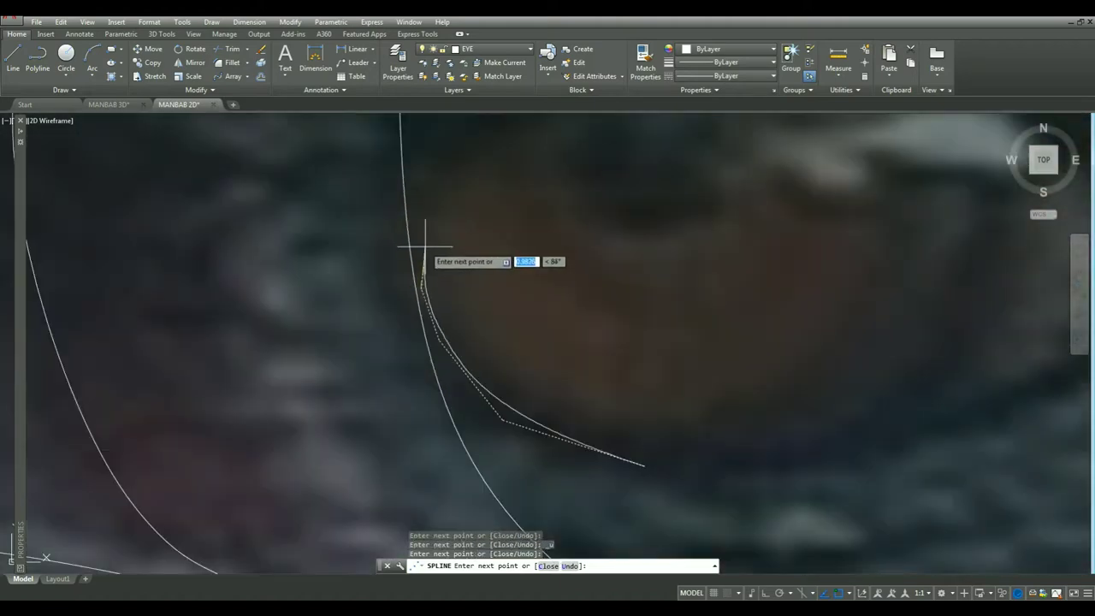
pyautogui.scroll(-5, 388, 348)
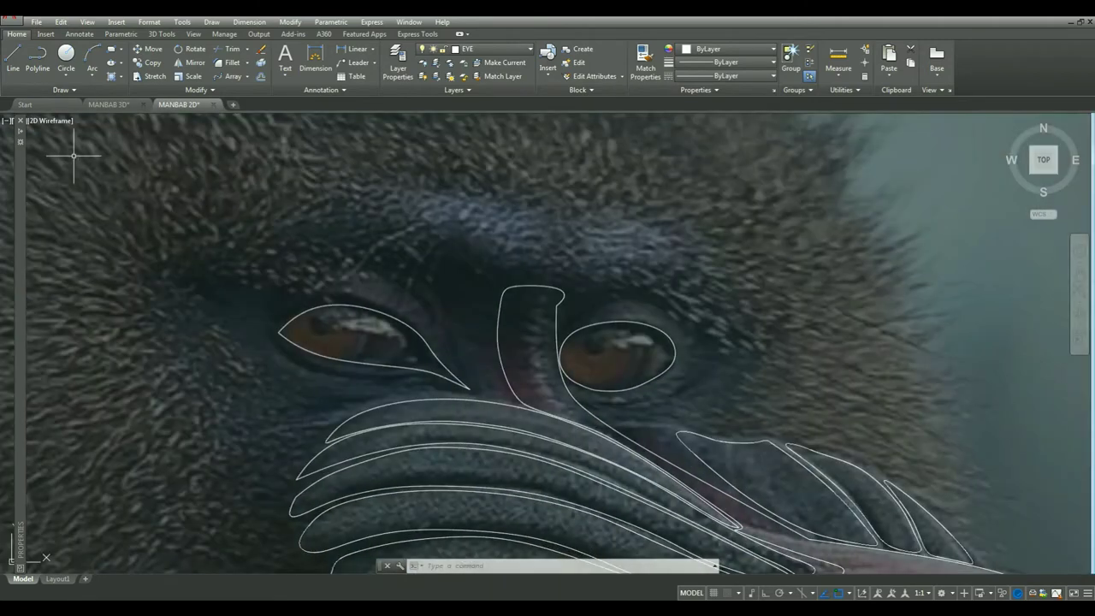
# Close and finish the spline outlining the left eye.
pyautogui.scroll(4, 459, 393)
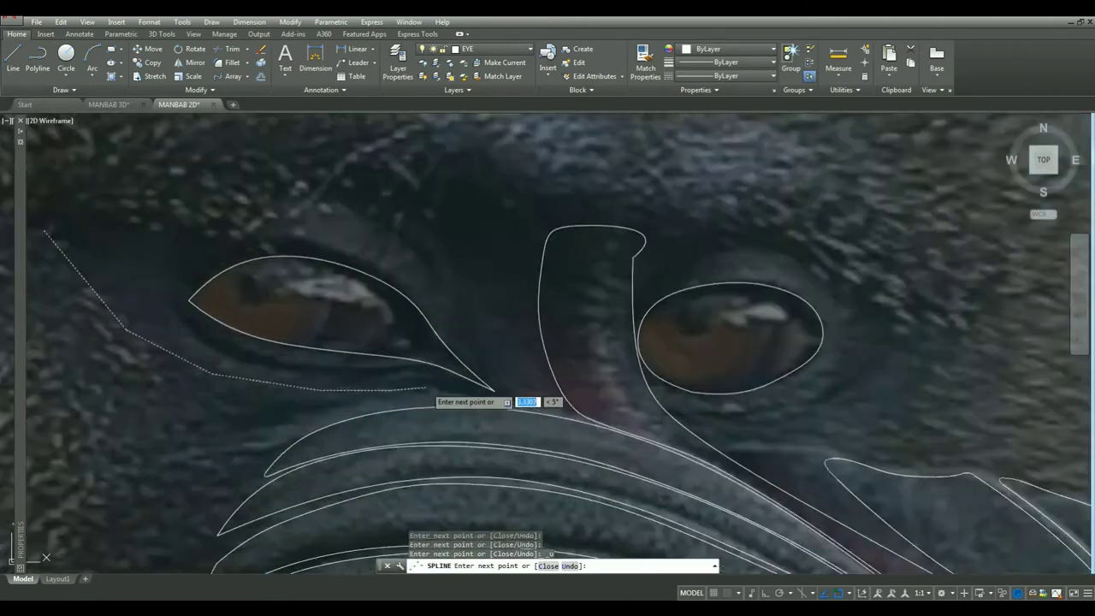
pyautogui.press('Return')
pyautogui.press('Return')
pyautogui.scroll(-4, 608, 417)
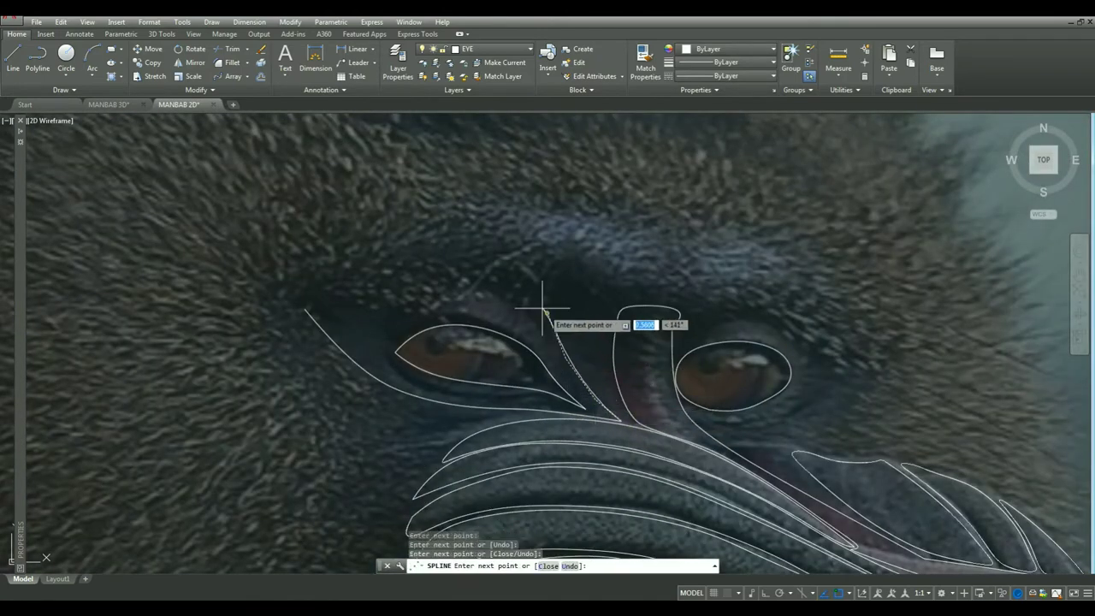
pyautogui.click(304, 310)
pyautogui.press('Return')
pyautogui.press('Return')
pyautogui.scroll(-5, 305, 309)
pyautogui.scroll(4, 432, 342)
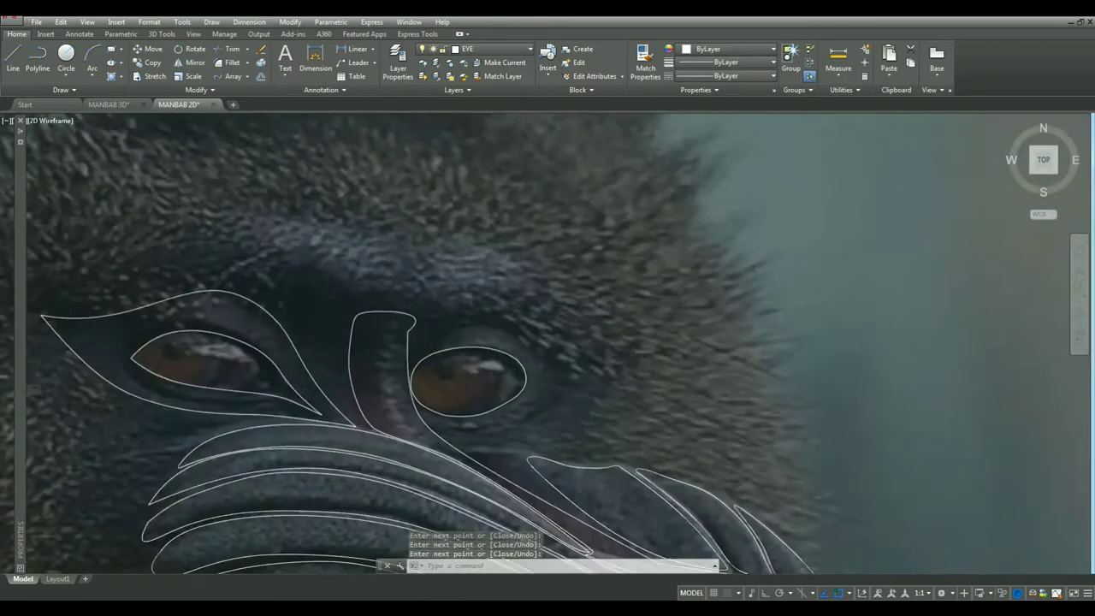
pyautogui.scroll(3, 432, 325)
# Trace a teardrop-shaped white spline around the right eye.
pyautogui.click(403, 336)
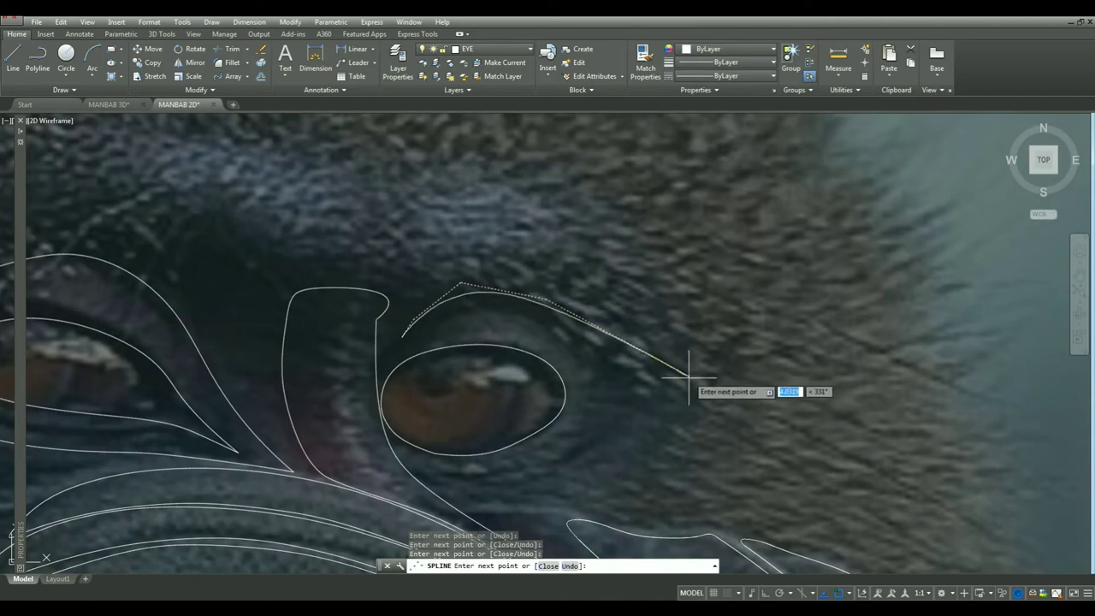
pyautogui.click(554, 476)
pyautogui.scroll(3, 690, 449)
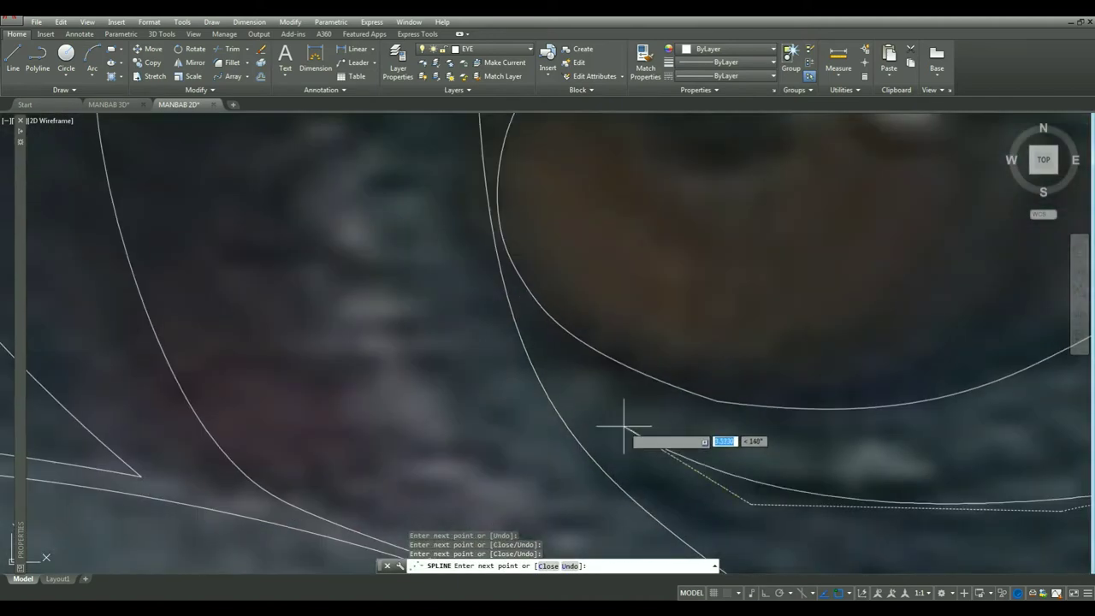
pyautogui.click(631, 430)
pyautogui.scroll(3, 631, 431)
pyautogui.click(508, 299)
pyautogui.scroll(3, 506, 384)
pyautogui.scroll(-3, 465, 318)
pyautogui.scroll(-3, 476, 228)
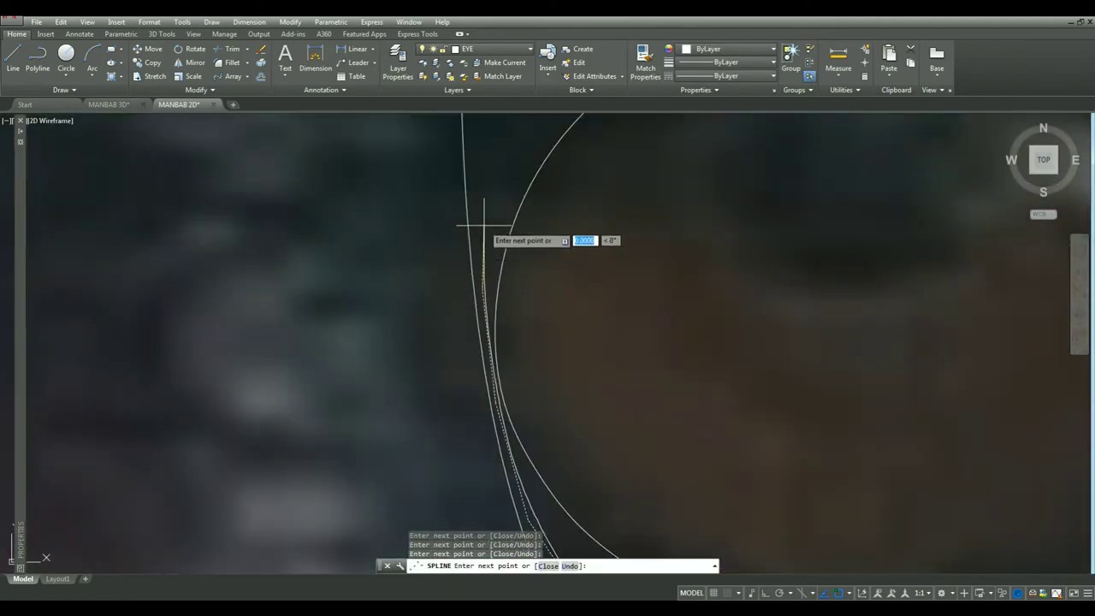
pyautogui.scroll(-3, 609, 264)
pyautogui.press('Return')
# Select the right eye spline, cancel the accidental grip stretches, and zoom out.
pyautogui.click(619, 303)
pyautogui.scroll(-2, 618, 303)
pyautogui.click(610, 299)
pyautogui.scroll(3, 609, 300)
pyautogui.click(606, 292)
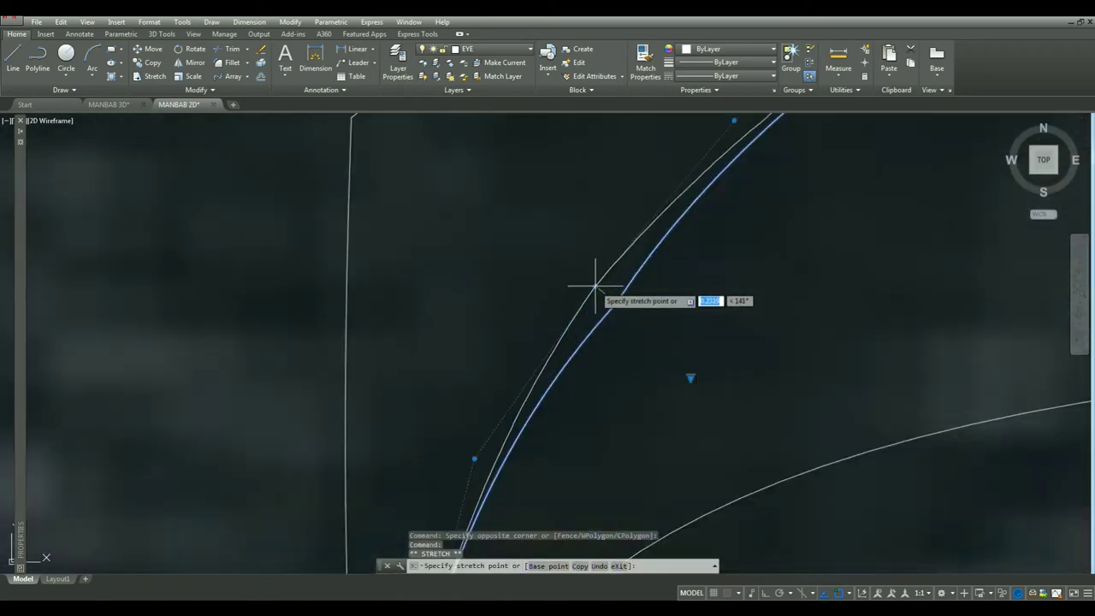
pyautogui.press('Escape')
pyautogui.scroll(-5, 599, 300)
pyautogui.scroll(-3, 513, 327)
pyautogui.scroll(6, 547, 291)
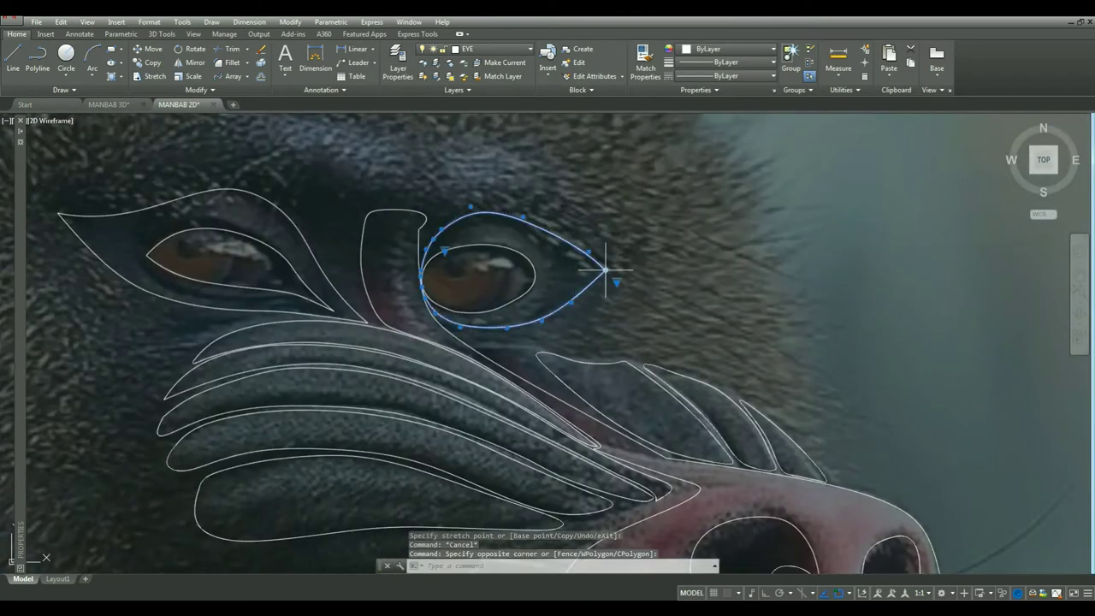
pyautogui.click(606, 271)
pyautogui.press('Escape')
pyautogui.scroll(-5, 548, 308)
pyautogui.scroll(-2, 476, 396)
# Start a head outline spline beside the nose, up the face side to the head top.
pyautogui.scroll(-3, 477, 396)
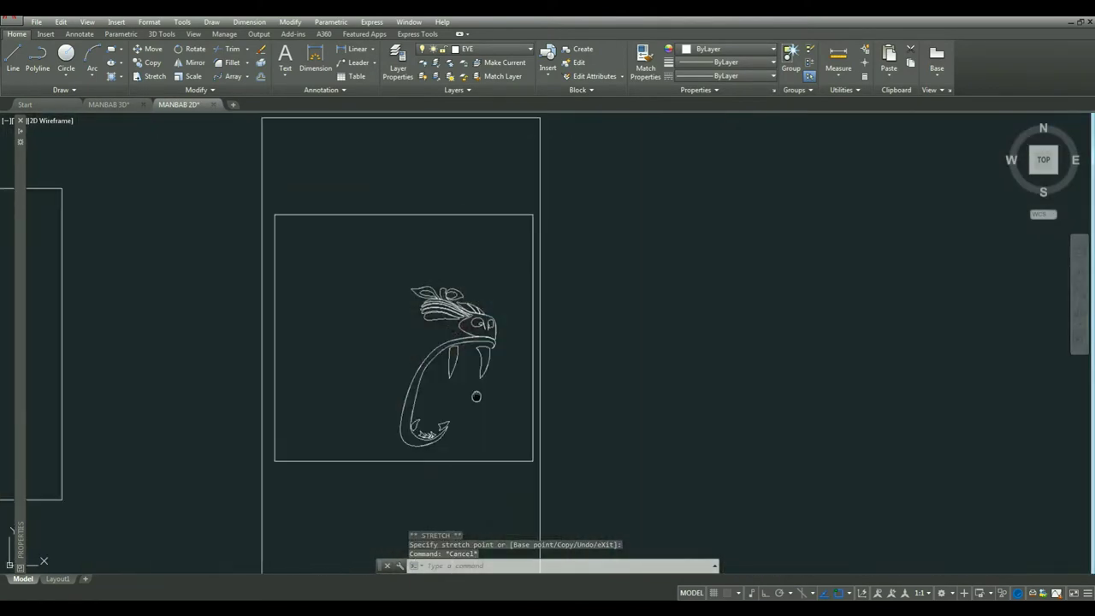
pyautogui.scroll(6, 505, 387)
pyautogui.click(59, 90)
pyautogui.click(41, 105)
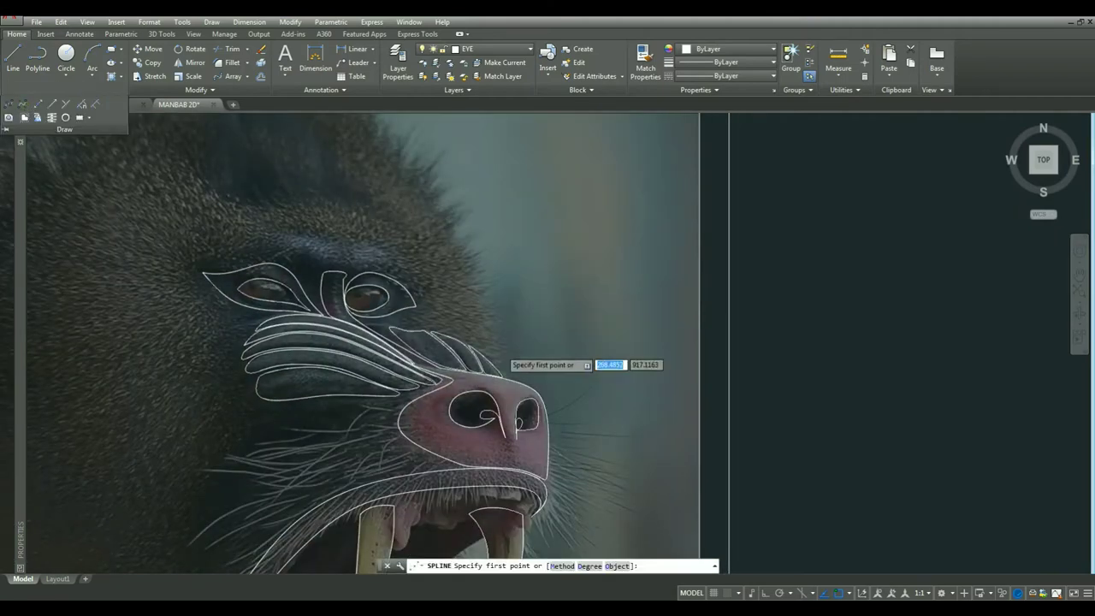
pyautogui.scroll(3, 509, 360)
pyautogui.click(283, 209)
pyautogui.click(373, 235)
pyautogui.scroll(2, 475, 333)
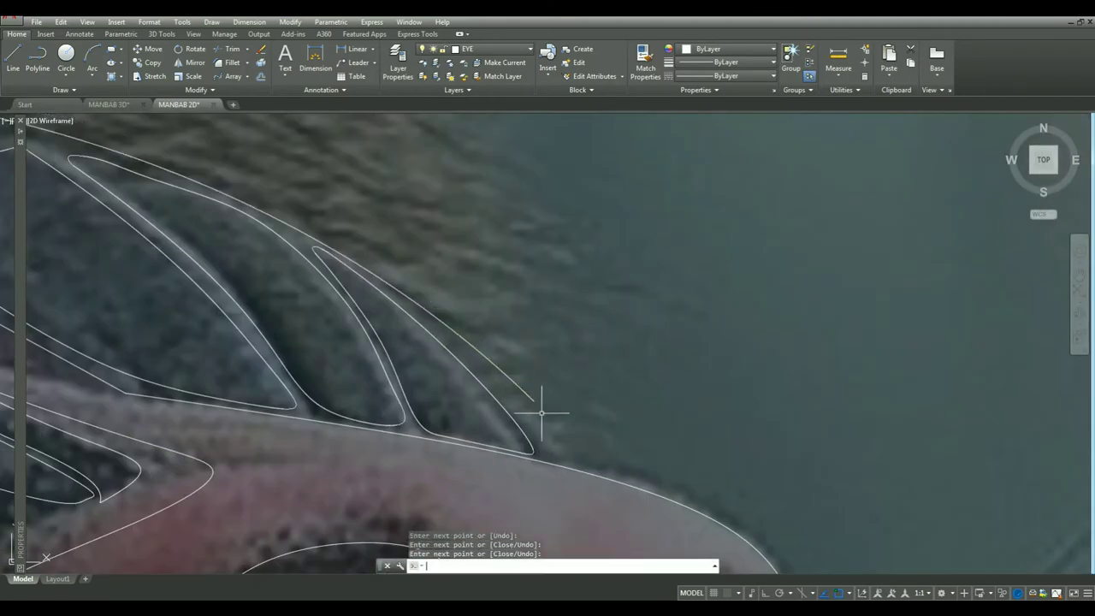
pyautogui.scroll(-3, 541, 413)
pyautogui.scroll(-3, 514, 282)
pyautogui.click(604, 416)
pyautogui.click(567, 313)
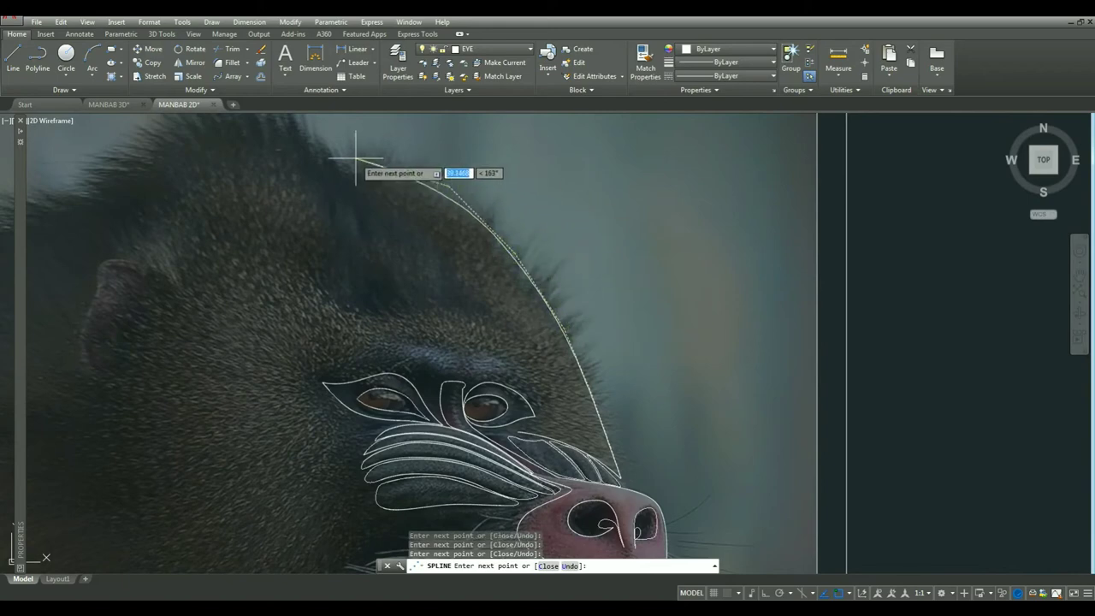
pyautogui.click(356, 159)
# Extend the head outline down the left side to the mouth and finish it.
pyautogui.click(182, 218)
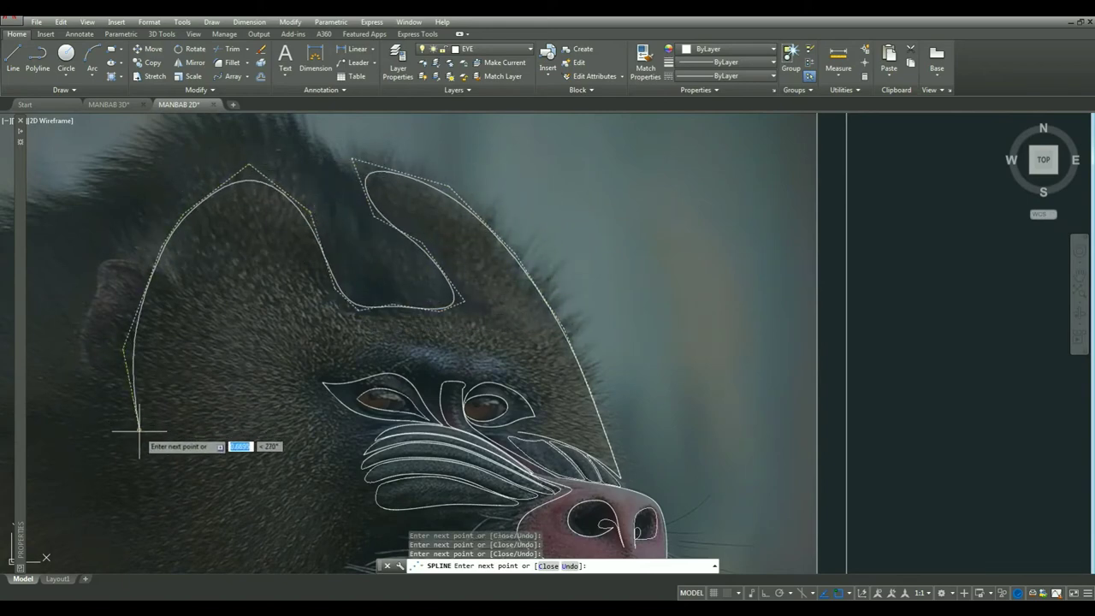
pyautogui.scroll(-2, 113, 432)
pyautogui.moveTo(167, 522); pyautogui.dragTo(167, 333, button='middle')
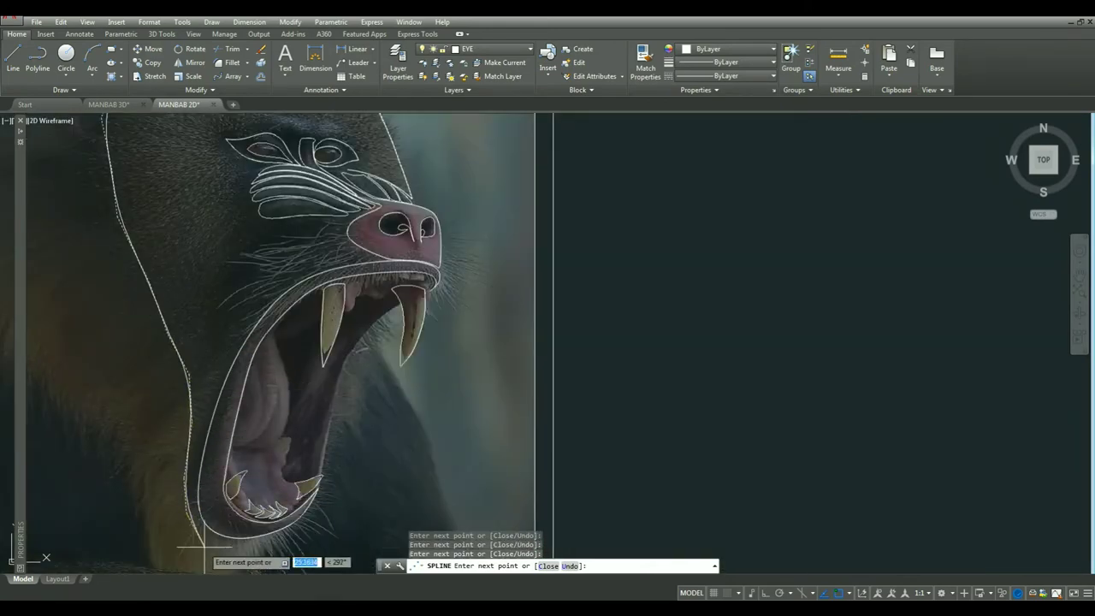
pyautogui.moveTo(205, 552); pyautogui.dragTo(210, 422, button='middle')
pyautogui.scroll(3, 274, 425)
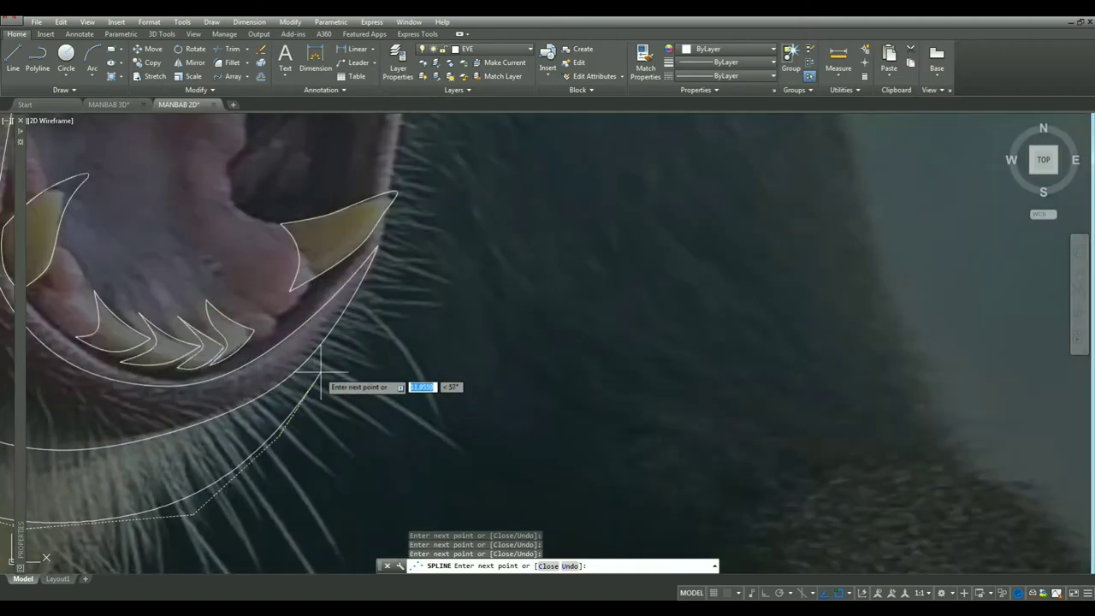
pyautogui.press('Return')
pyautogui.press('Return')
pyautogui.click(319, 370)
# Begin a new spline following the lower lip and jaw toward the nose.
pyautogui.click(123, 457)
pyautogui.moveTo(123, 457); pyautogui.dragTo(353, 453, button='middle')
pyautogui.click(316, 419)
pyautogui.click(281, 379)
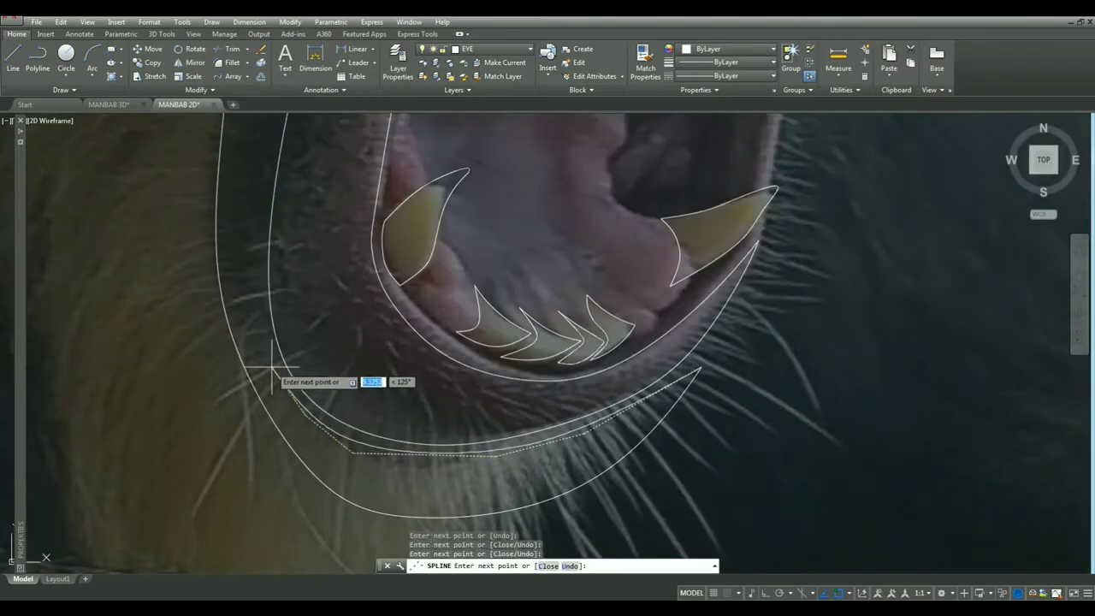
pyautogui.click(257, 283)
pyautogui.scroll(-3, 257, 237)
pyautogui.scroll(3, 231, 305)
pyautogui.moveTo(231, 305); pyautogui.dragTo(199, 374, button='middle')
pyautogui.scroll(-5, 198, 374)
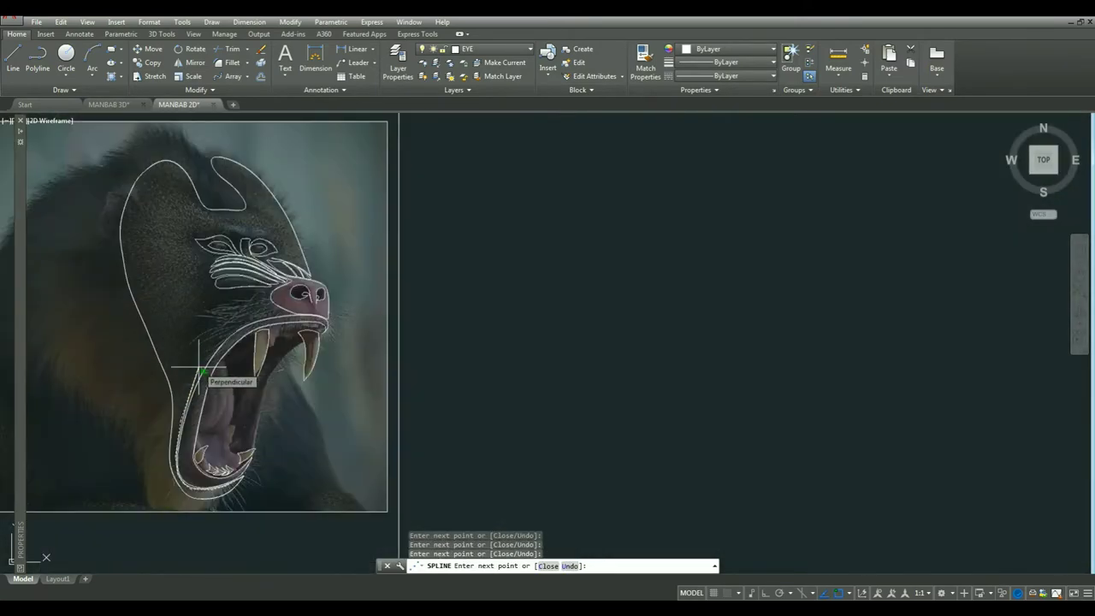
pyautogui.scroll(6, 196, 376)
pyautogui.moveTo(348, 195); pyautogui.dragTo(207, 396, button='middle')
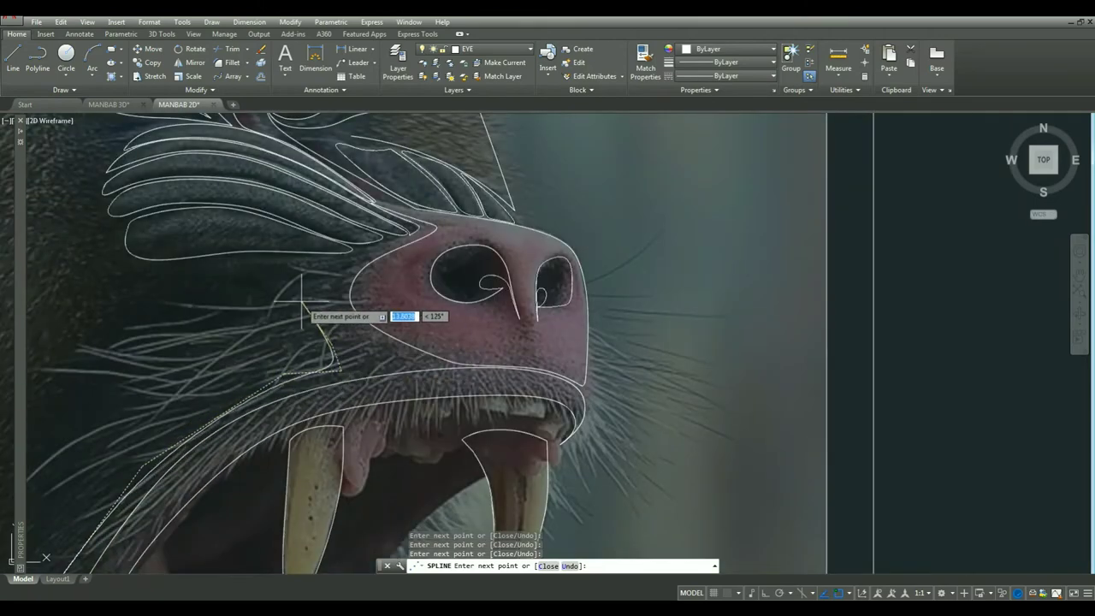
# Trace a spline along the brow ridge above the eyes and finish it.
pyautogui.moveTo(83, 205); pyautogui.dragTo(238, 414, button='middle')
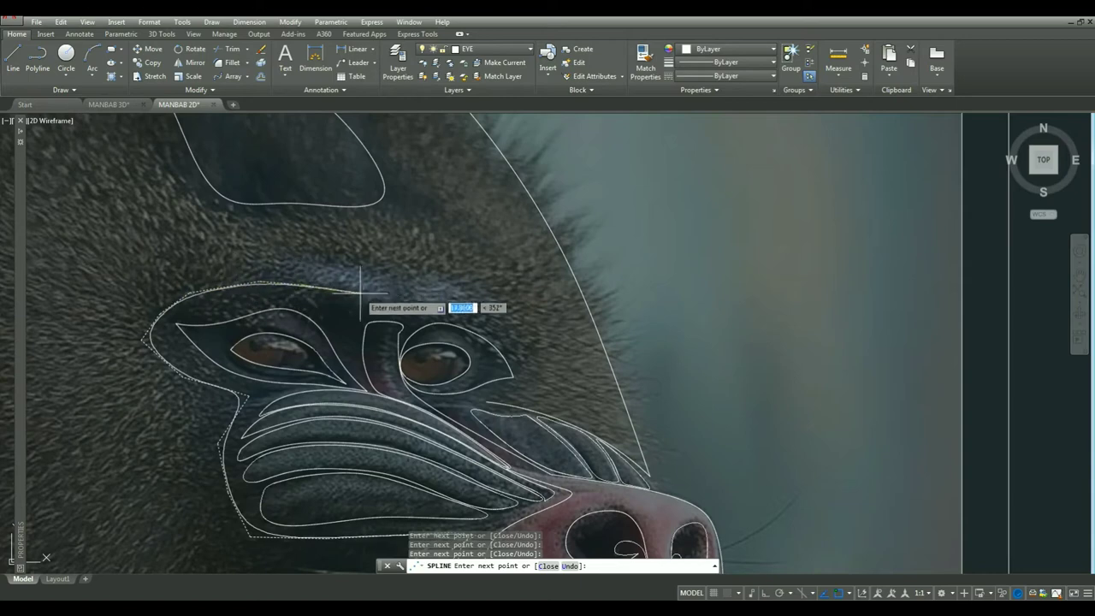
pyautogui.scroll(4, 368, 312)
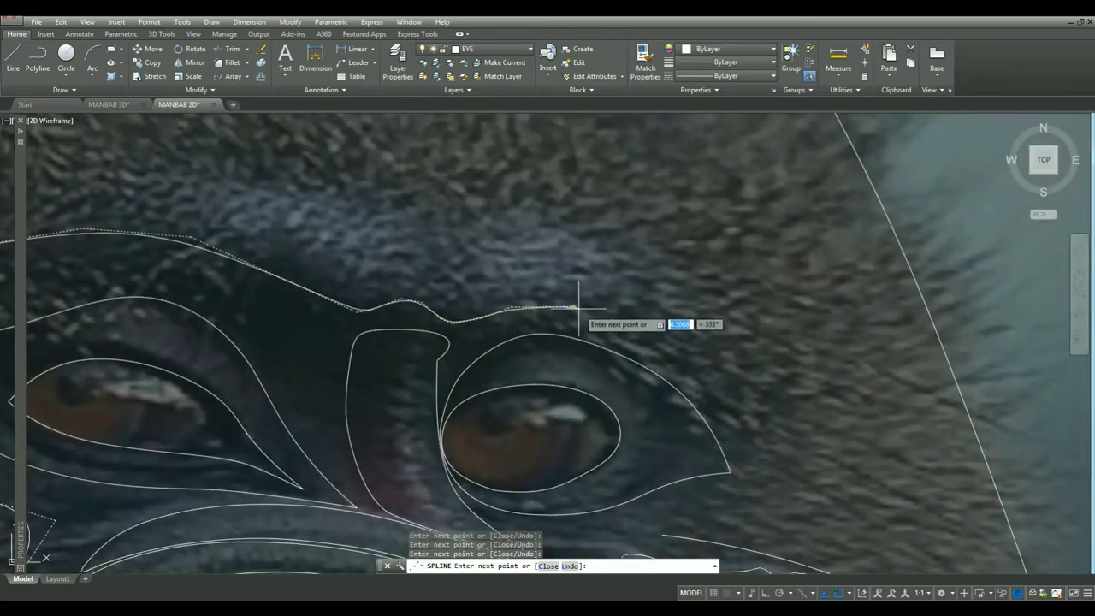
pyautogui.click(663, 342)
pyautogui.click(746, 425)
pyautogui.click(741, 493)
pyautogui.press('Return')
pyautogui.press('Return')
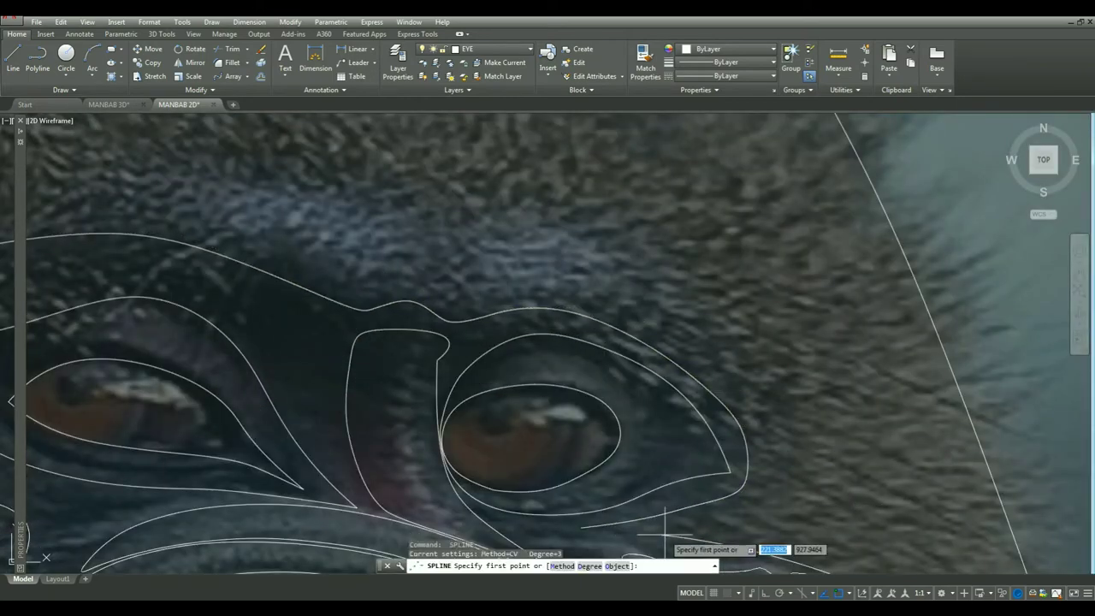
# Cancel an accidental grip stretch and clear the selection.
pyautogui.click(599, 526)
pyautogui.click(660, 533)
pyautogui.press('Return')
pyautogui.click(585, 529)
pyautogui.scroll(-3, 523, 495)
pyautogui.press('Escape')
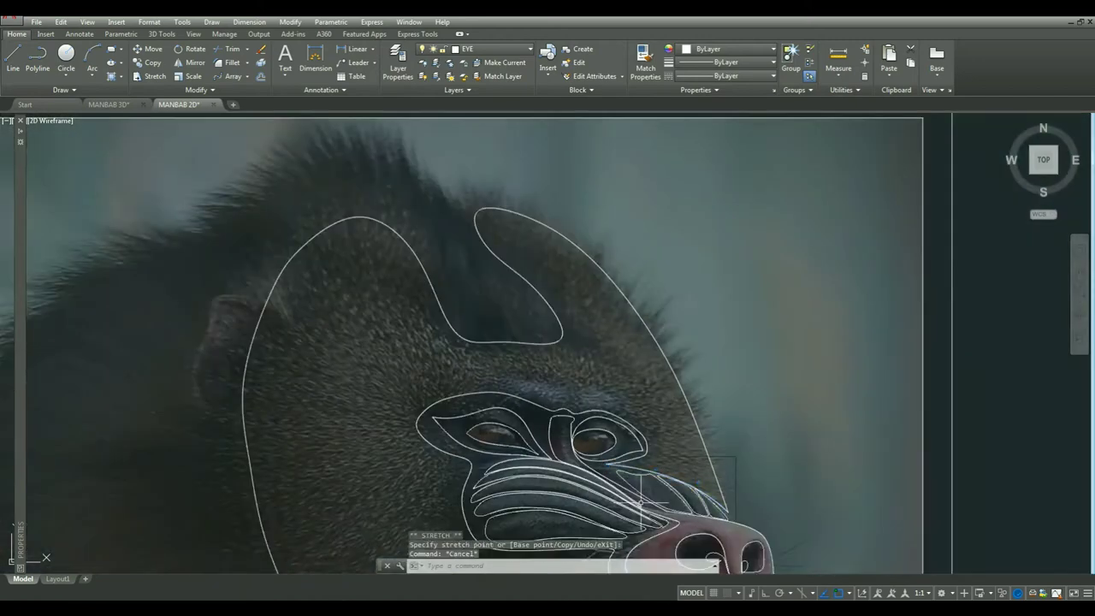
pyautogui.scroll(-3, 523, 494)
pyautogui.scroll(-2, 523, 494)
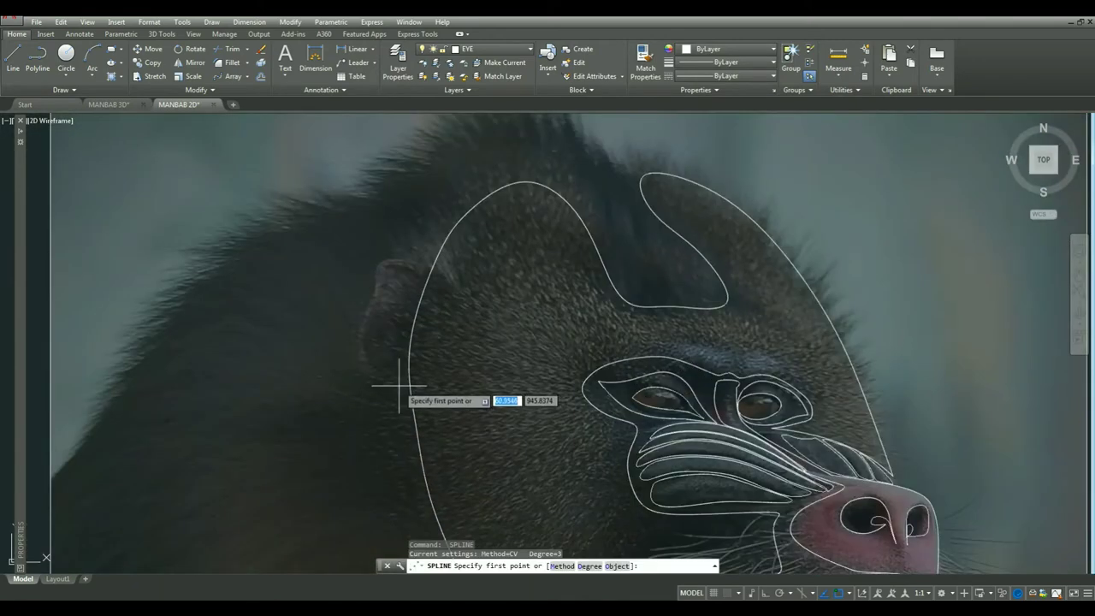
# Outline the ear with a closed four-point spline.
pyautogui.click(398, 384)
pyautogui.click(361, 370)
pyautogui.click(364, 333)
pyautogui.click(419, 270)
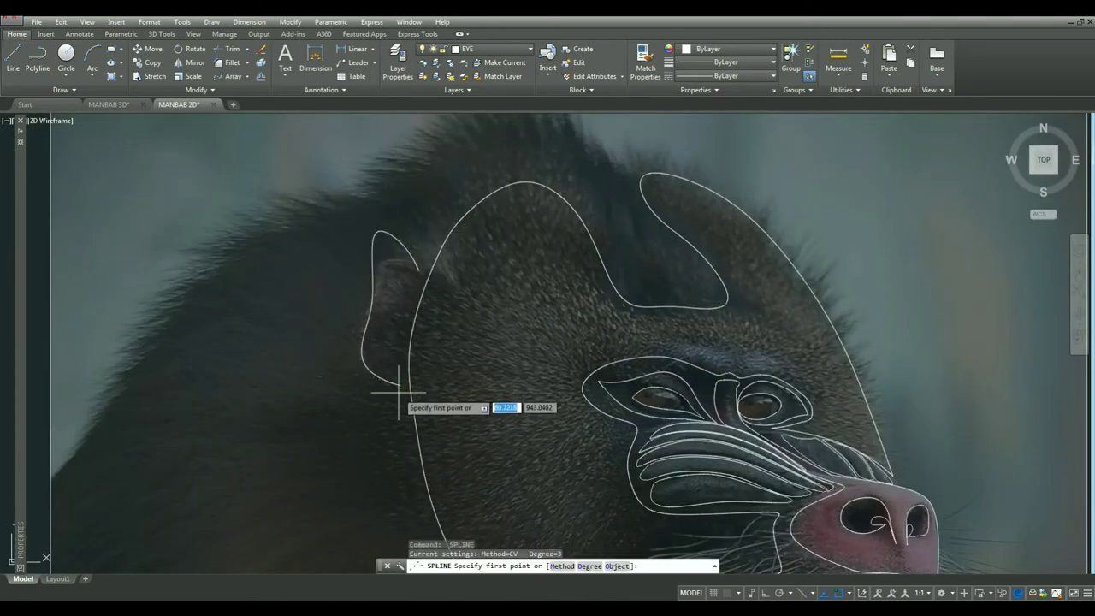
pyautogui.click(386, 317)
pyautogui.press('Return')
pyautogui.scroll(-5, 386, 252)
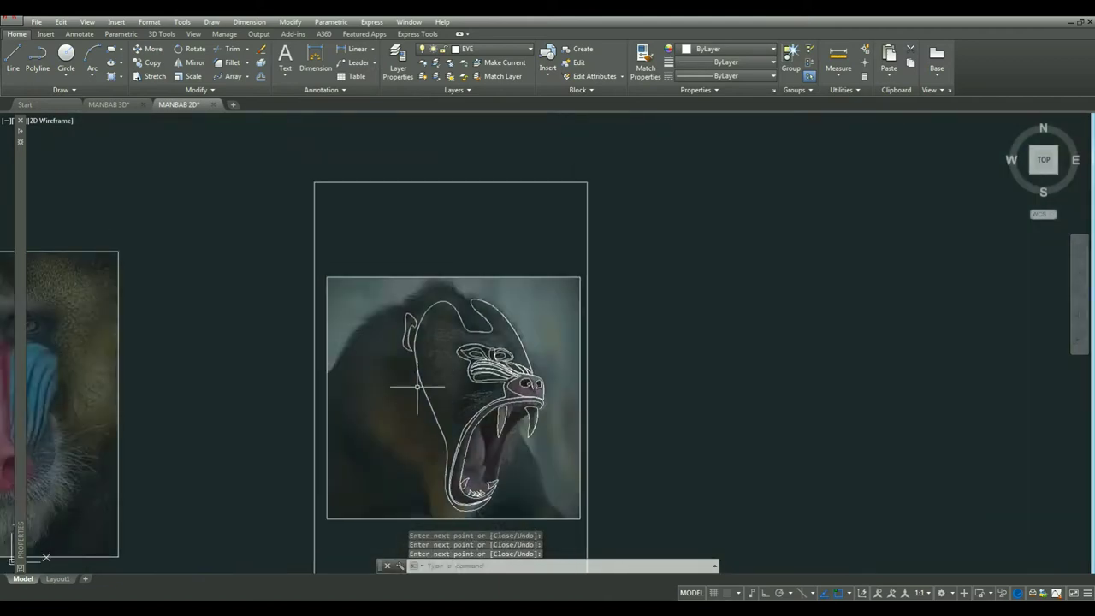
pyautogui.scroll(5, 387, 253)
# Trace a mane spline down the head's left side to the chin corner.
pyautogui.press('Return')
pyautogui.click(407, 251)
pyautogui.click(325, 304)
pyautogui.click(329, 403)
pyautogui.click(348, 443)
pyautogui.moveTo(356, 466); pyautogui.dragTo(344, 316, button='middle')
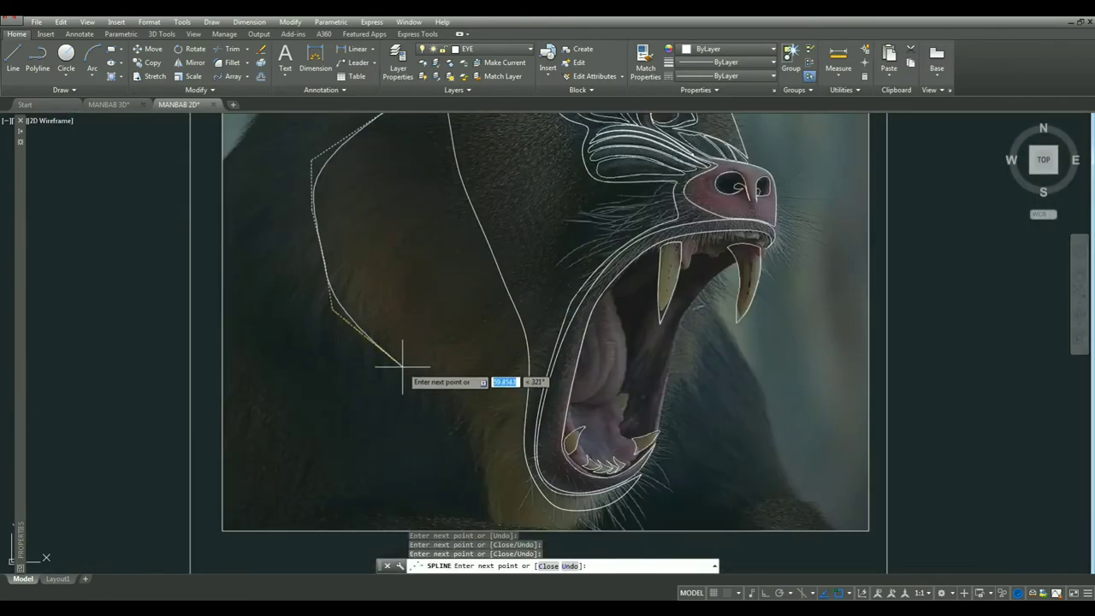
pyautogui.moveTo(485, 514); pyautogui.dragTo(425, 375, button='middle')
pyautogui.scroll(4, 468, 380)
pyautogui.click(508, 385)
pyautogui.press('Return')
pyautogui.press('Return')
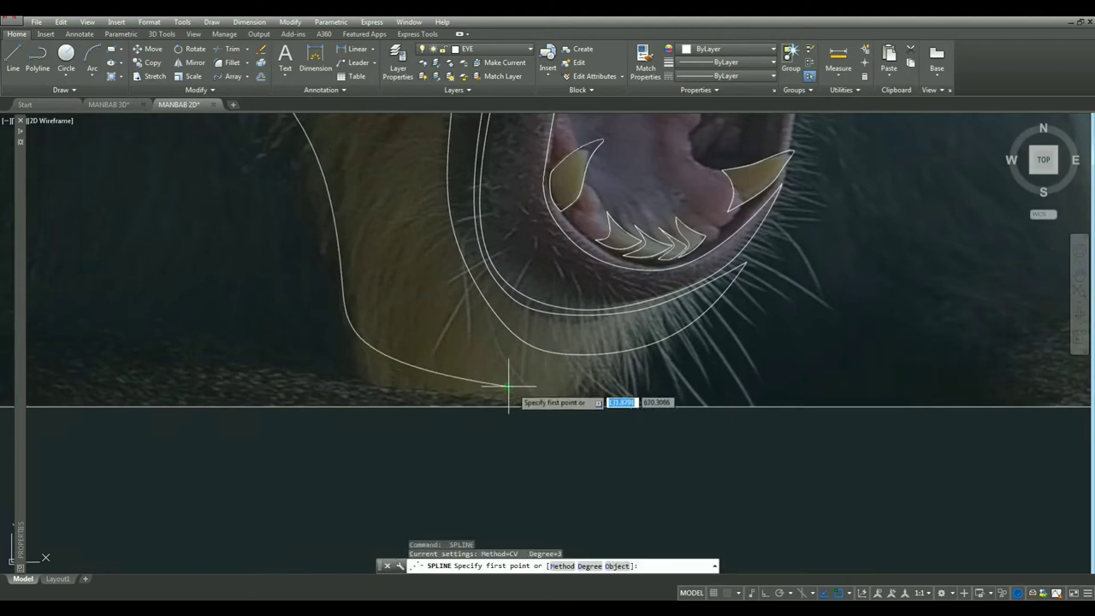
# Draw a spline from the chin up along the left cheek.
pyautogui.click(508, 385)
pyautogui.click(415, 317)
pyautogui.scroll(-5, 392, 295)
pyautogui.scroll(3, 391, 237)
pyautogui.scroll(2, 408, 359)
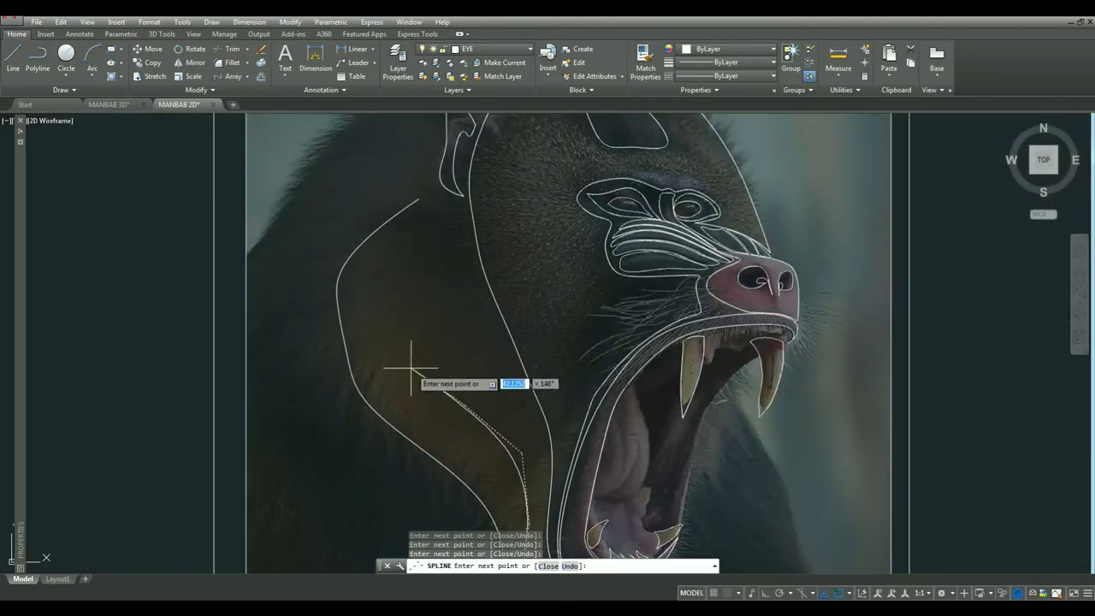
pyautogui.click(404, 368)
pyautogui.click(384, 300)
pyautogui.press('Return')
pyautogui.scroll(-5, 418, 200)
pyautogui.scroll(3, 465, 342)
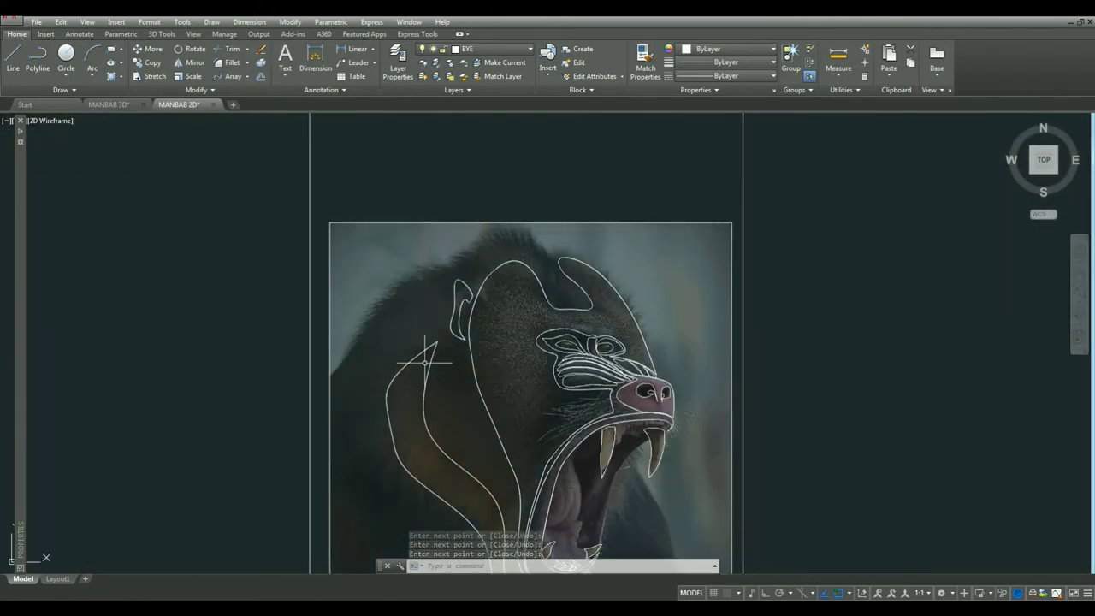
pyautogui.scroll(1, 436, 354)
# Start a spline beside the ear running over the top of the head.
pyautogui.press('Return')
pyautogui.click(393, 370)
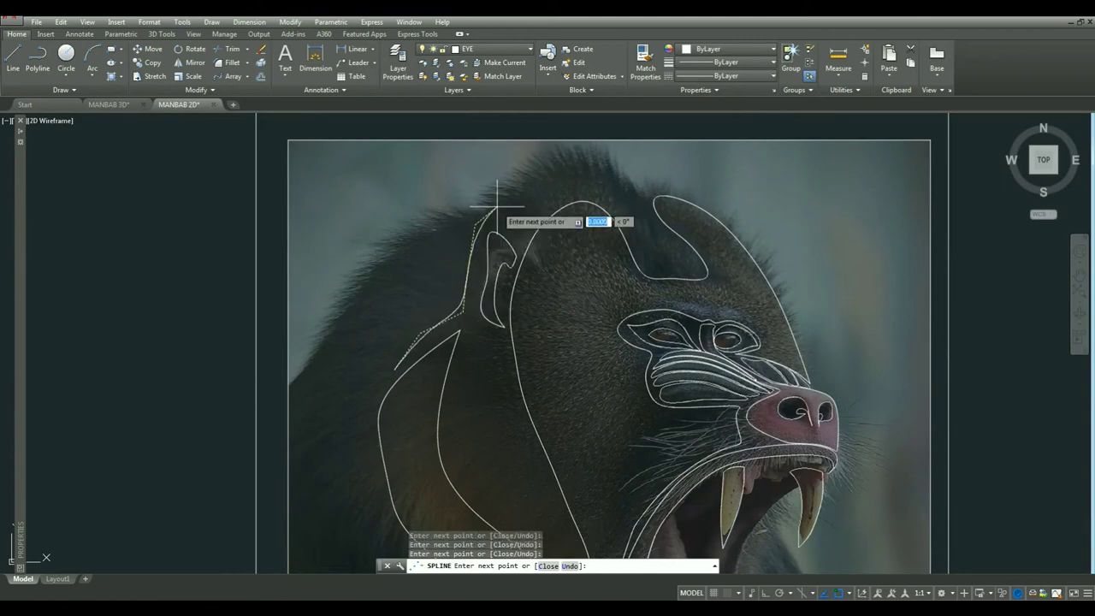
pyautogui.scroll(3, 518, 235)
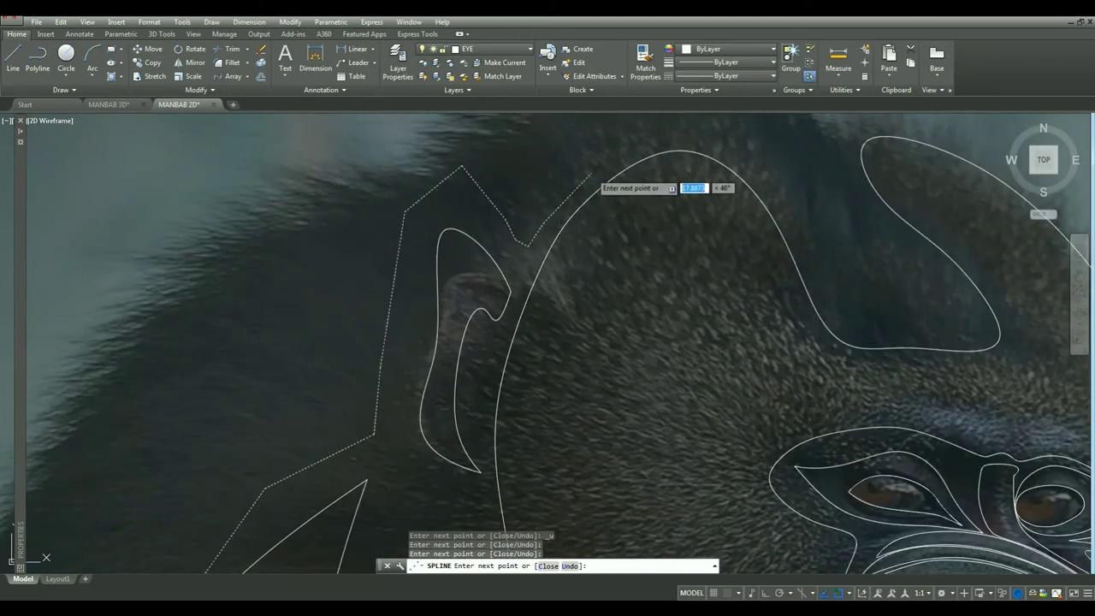
pyautogui.click(709, 147)
pyautogui.scroll(-3, 807, 245)
pyautogui.scroll(-2, 511, 391)
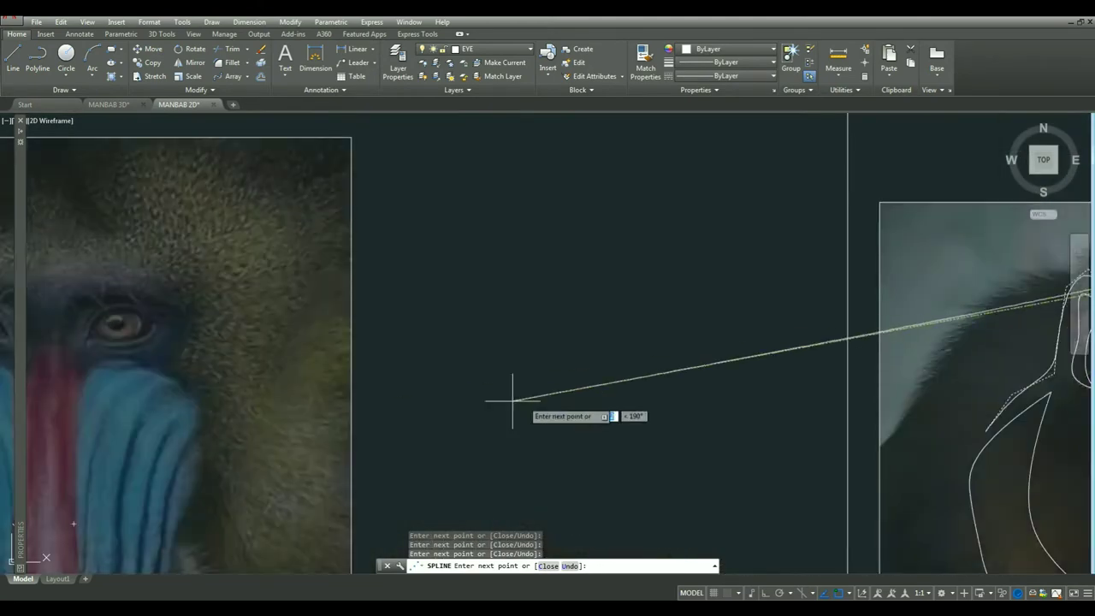
pyautogui.scroll(-3, 605, 371)
pyautogui.scroll(3, 631, 330)
pyautogui.scroll(2, 631, 335)
# Replace the unfinished spline with one from the head top down into the crown-tuft dip.
pyautogui.press('Escape')
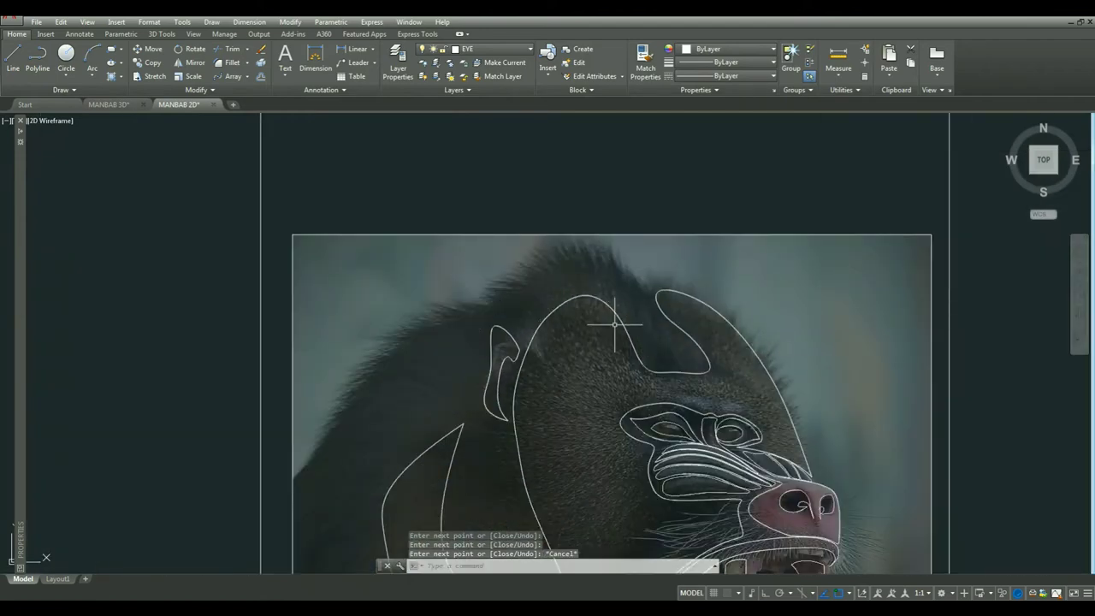
pyautogui.scroll(-2, 623, 317)
pyautogui.scroll(6, 508, 292)
pyautogui.scroll(2, 480, 257)
pyautogui.press('Return')
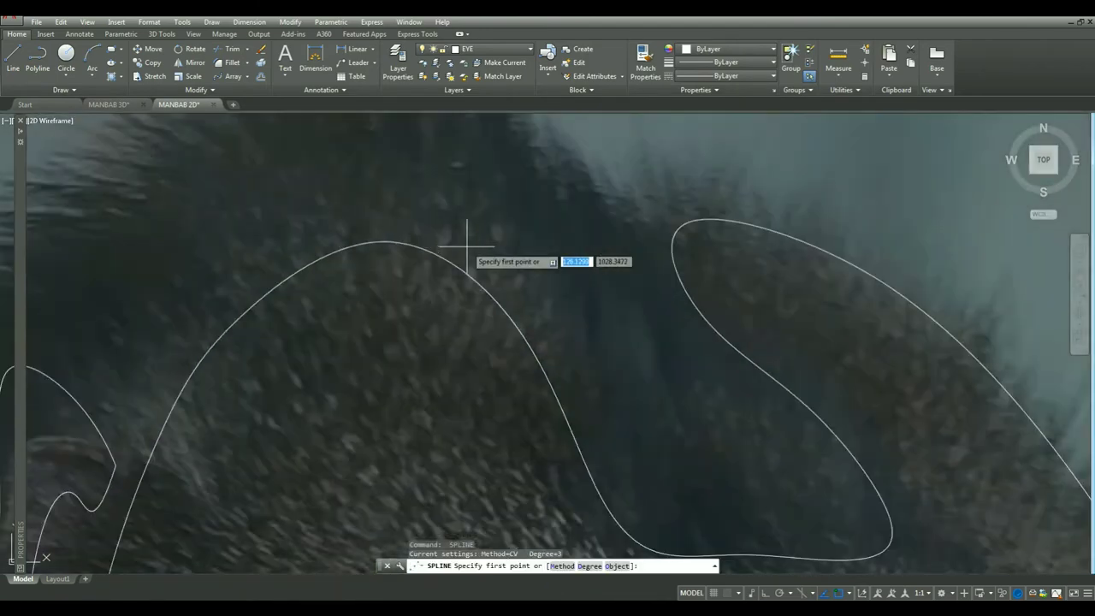
pyautogui.click(465, 244)
pyautogui.click(584, 391)
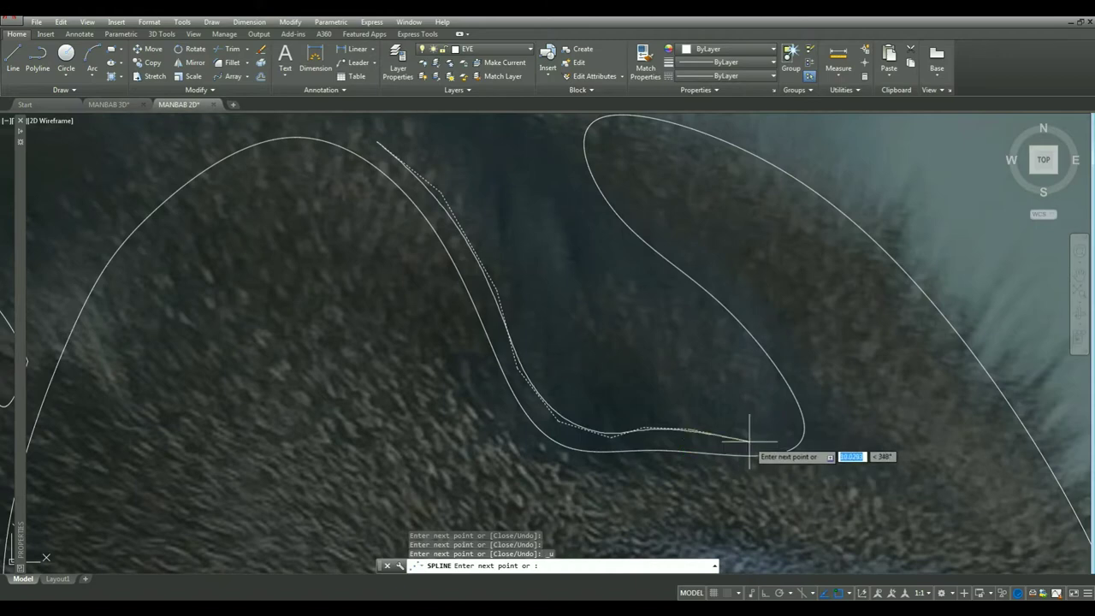
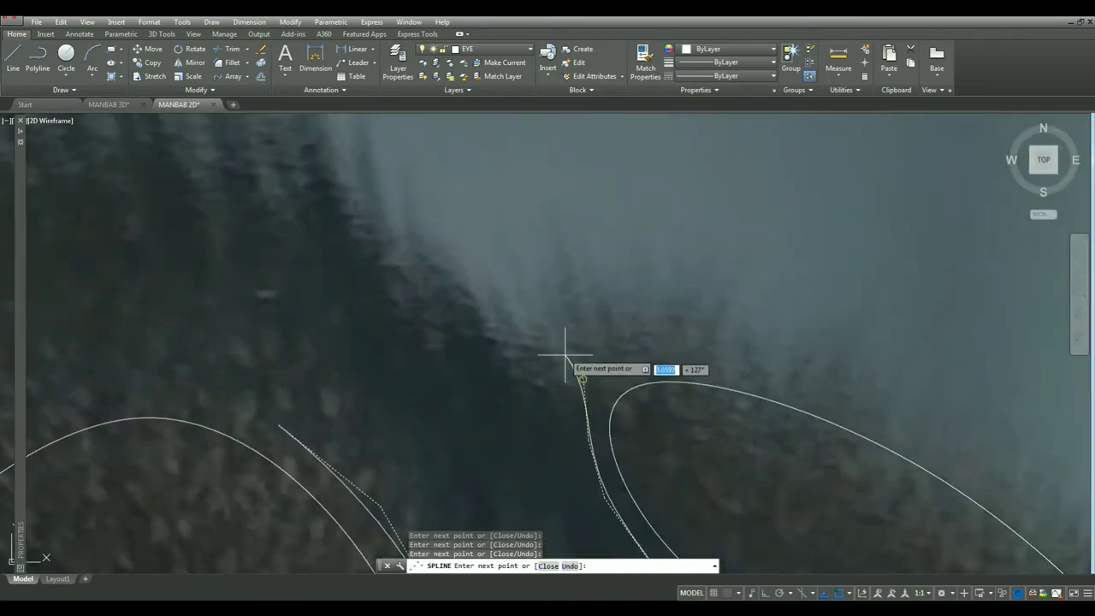
# Complete the crest loop spline after undoing its last stray point.
pyautogui.click(482, 217)
pyautogui.hotkey('ctrl', 'z')
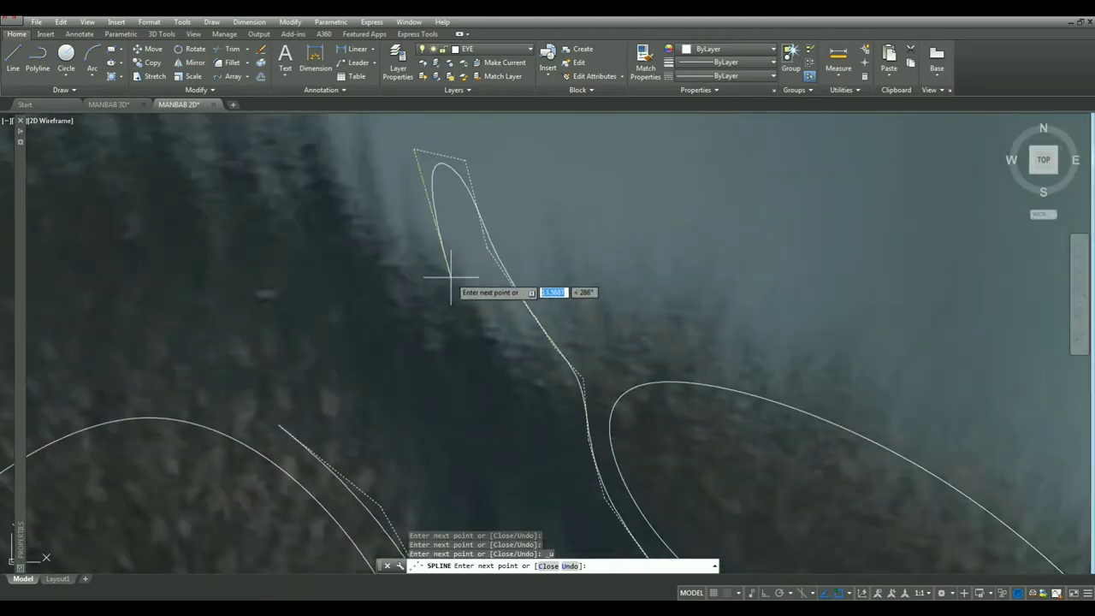
pyautogui.scroll(-4, 510, 353)
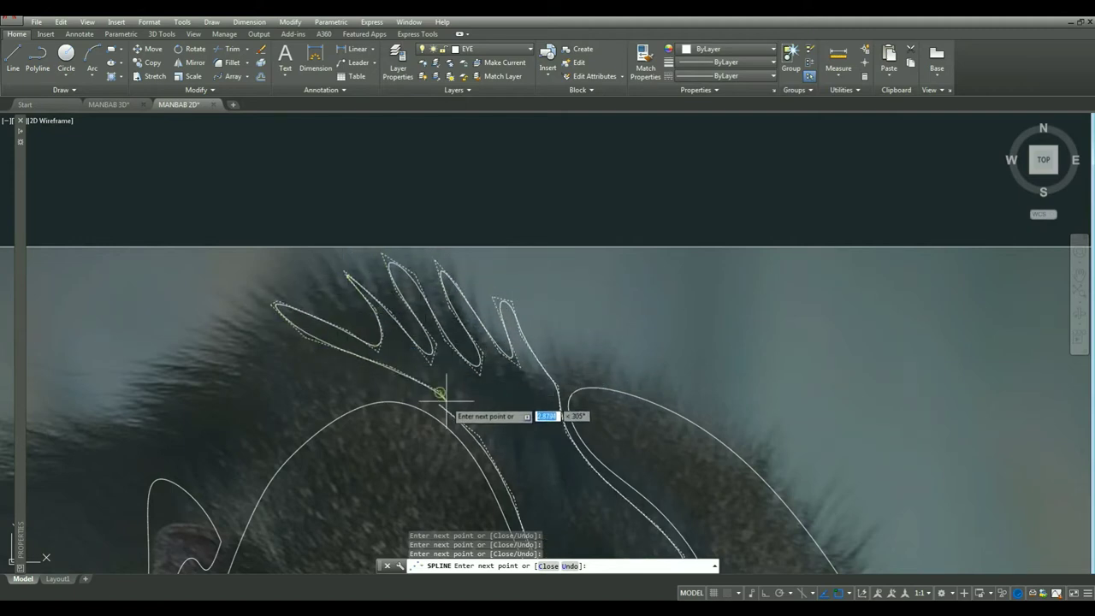
pyautogui.press('Return')
pyautogui.scroll(-5, 446, 400)
# Frame the whole head and start a new spline along the left cheek outline.
pyautogui.scroll(5, 518, 404)
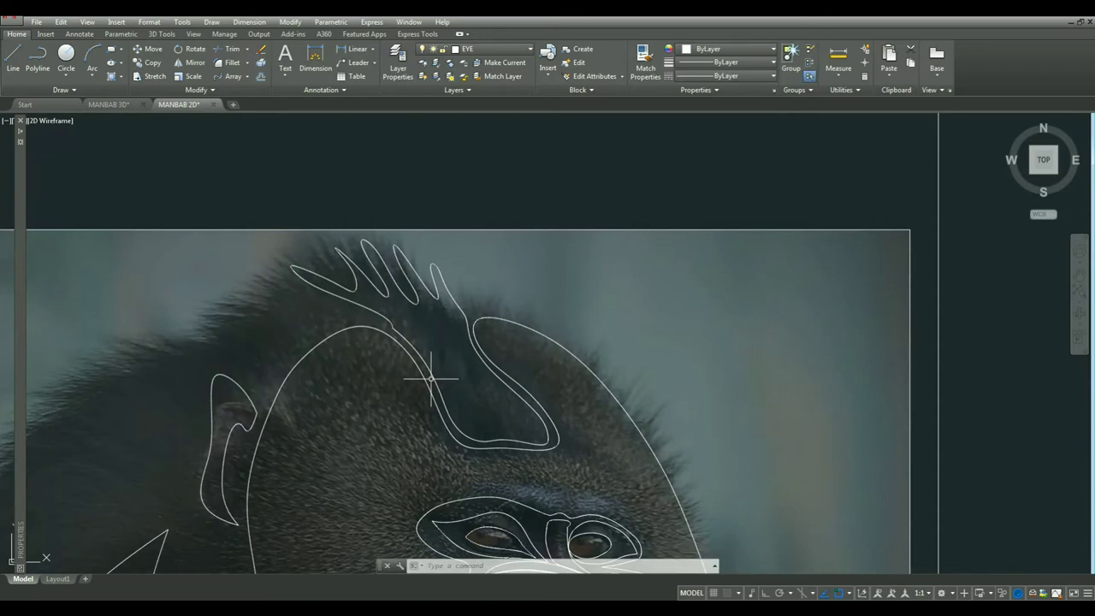
pyautogui.scroll(3, 445, 376)
pyautogui.moveTo(471, 367); pyautogui.dragTo(656, 447, button='middle')
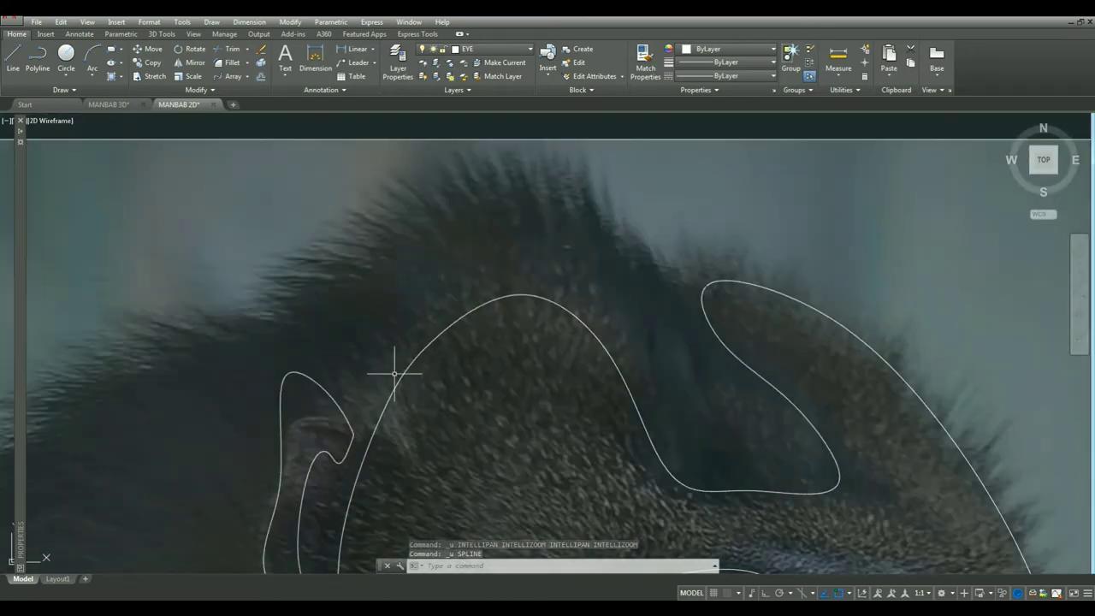
pyautogui.scroll(-3, 411, 222)
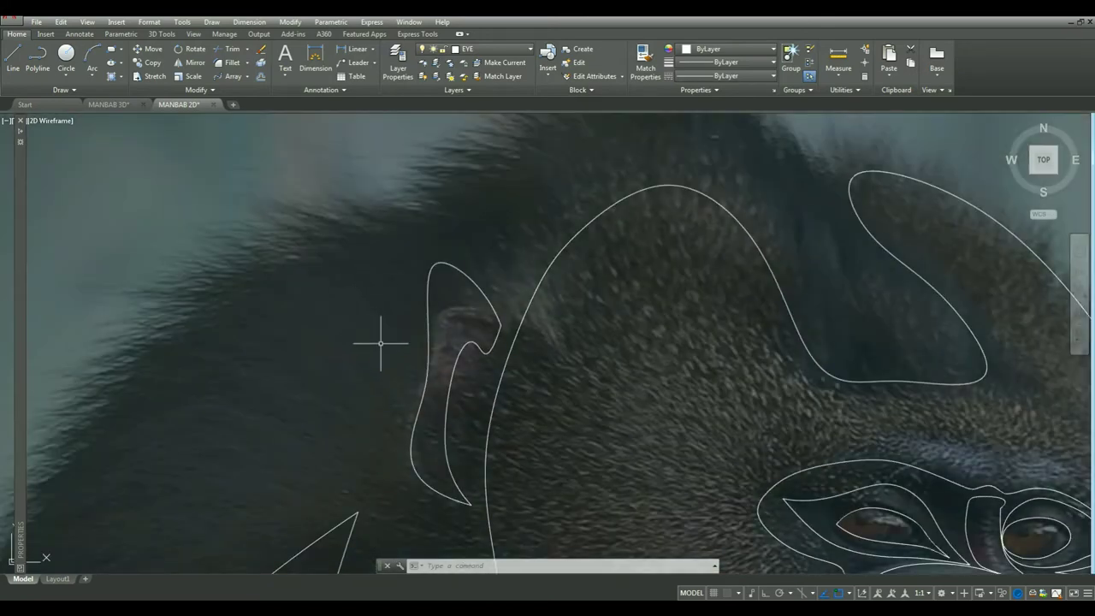
pyautogui.moveTo(379, 342)
pyautogui.mouseDown(button='middle')
pyautogui.moveTo(350, 328)
pyautogui.moveTo(410, 363)
pyautogui.mouseUp(button='middle')
pyautogui.scroll(-1, 377, 332)
pyautogui.scroll(-4, 396, 333)
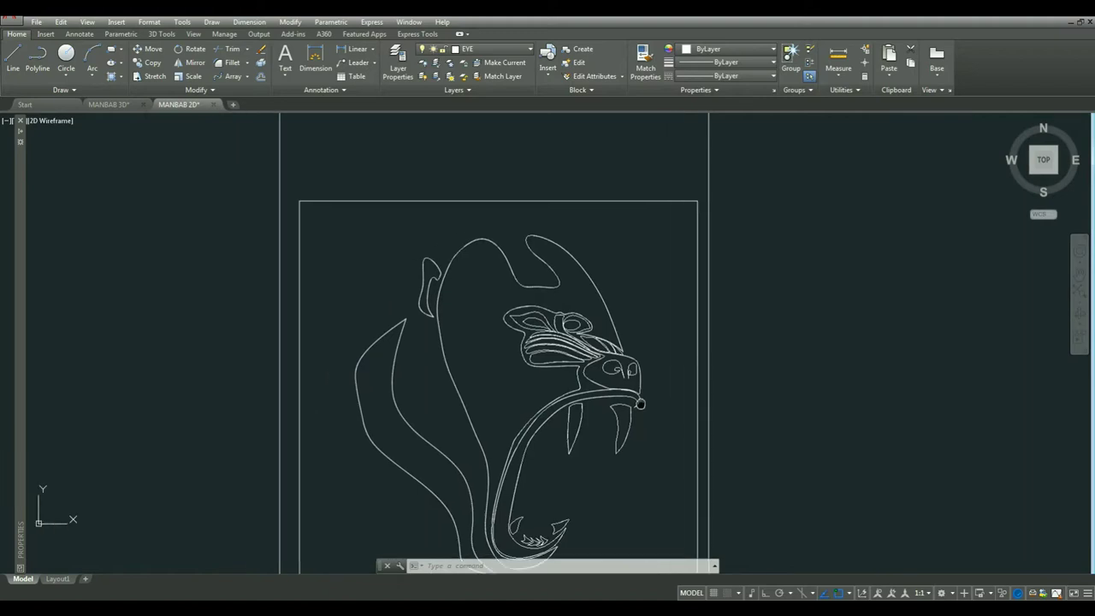
pyautogui.press('Return')
pyautogui.click(350, 360)
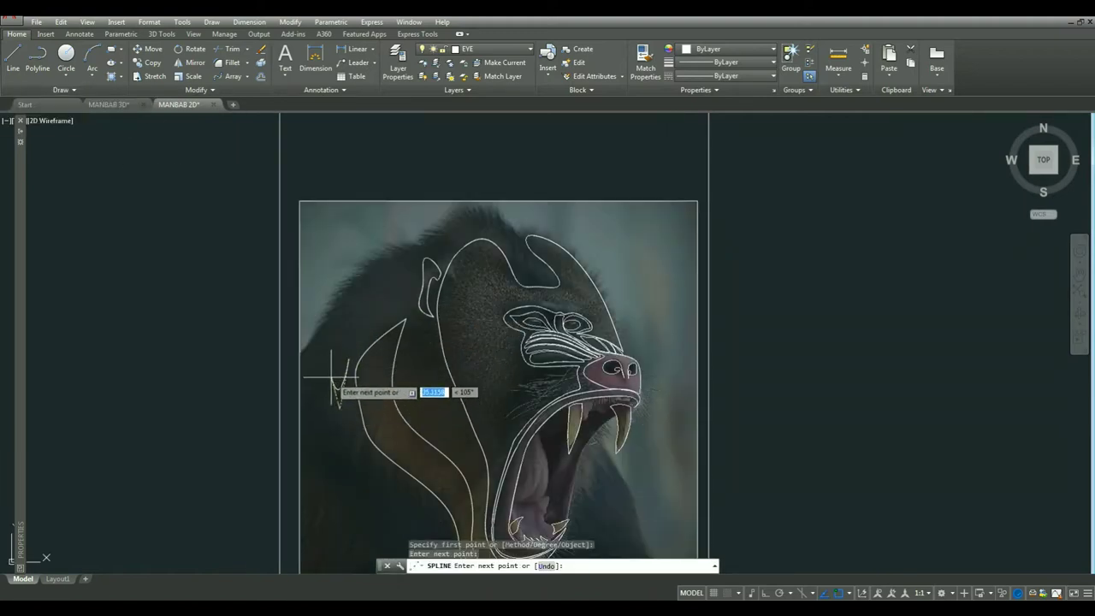
pyautogui.click(360, 451)
pyautogui.click(313, 402)
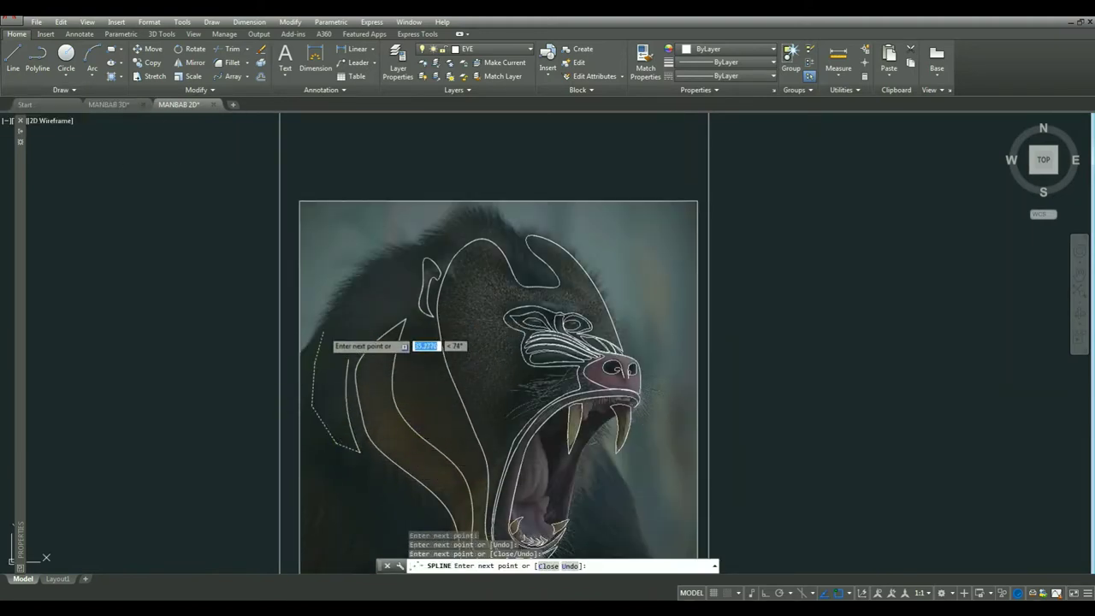
# Extend the cheek spline around the bottom of the loop and into the inner forehead loop.
pyautogui.scroll(5, 446, 208)
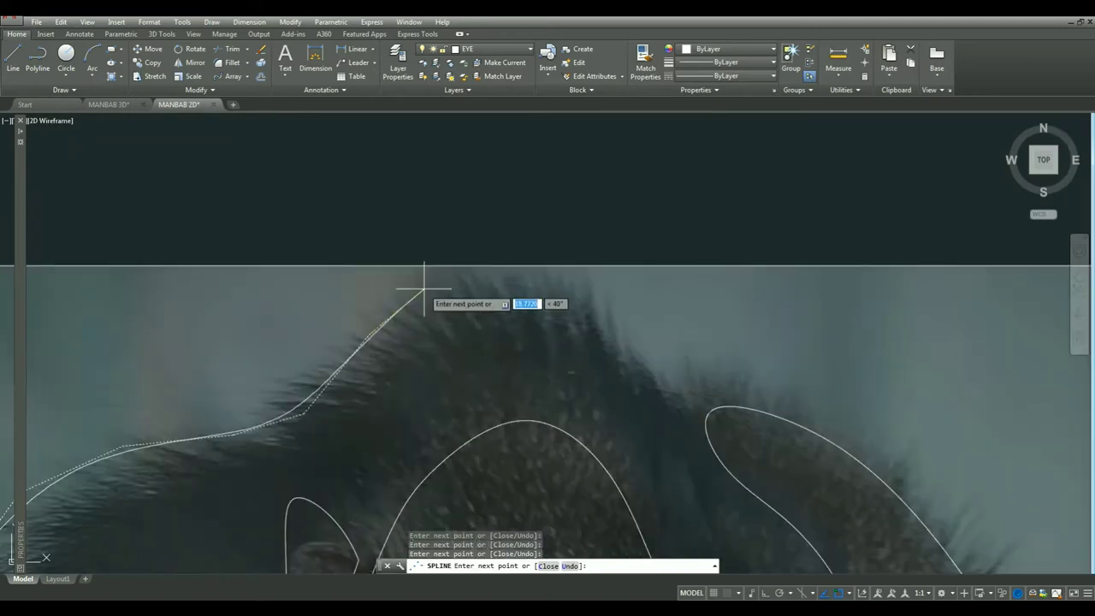
pyautogui.scroll(2, 700, 400)
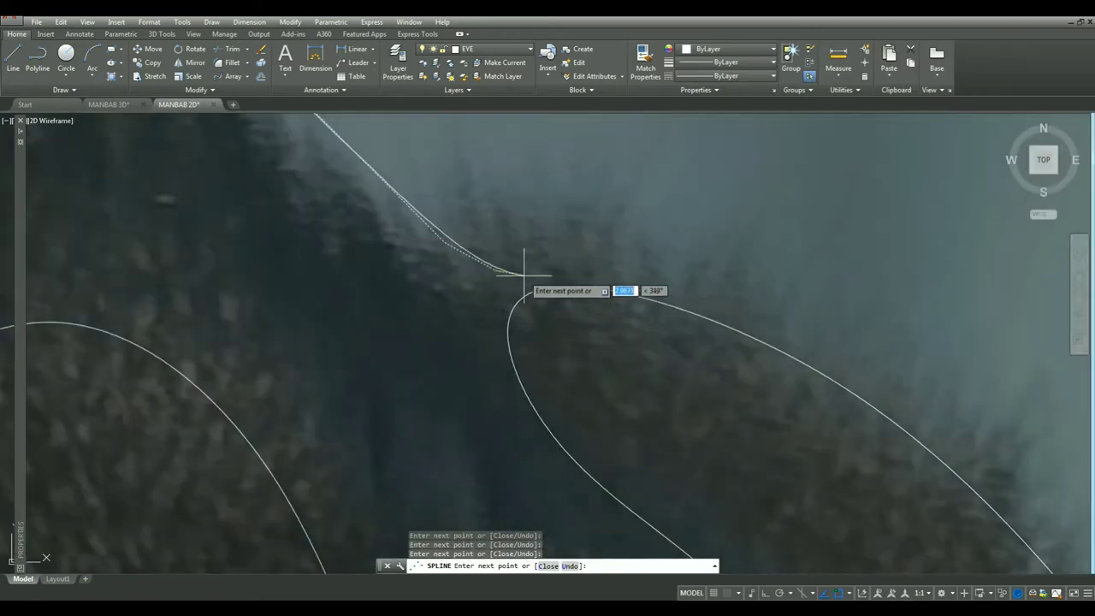
pyautogui.moveTo(605, 518); pyautogui.dragTo(391, 313, button='middle')
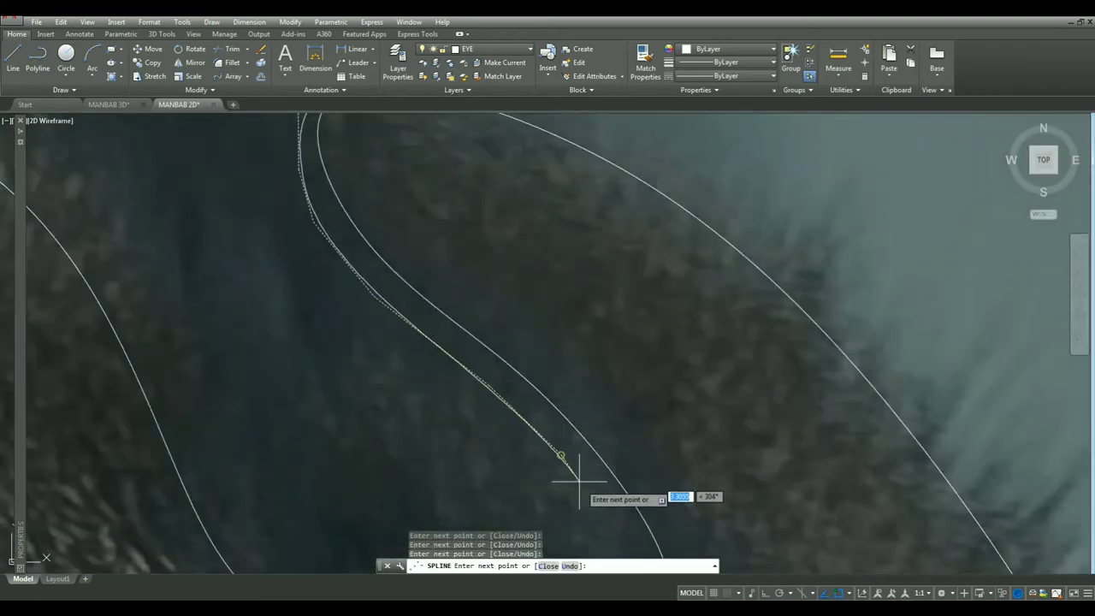
pyautogui.scroll(-3, 579, 482)
pyautogui.click(509, 416)
pyautogui.click(298, 396)
pyautogui.scroll(3, 457, 406)
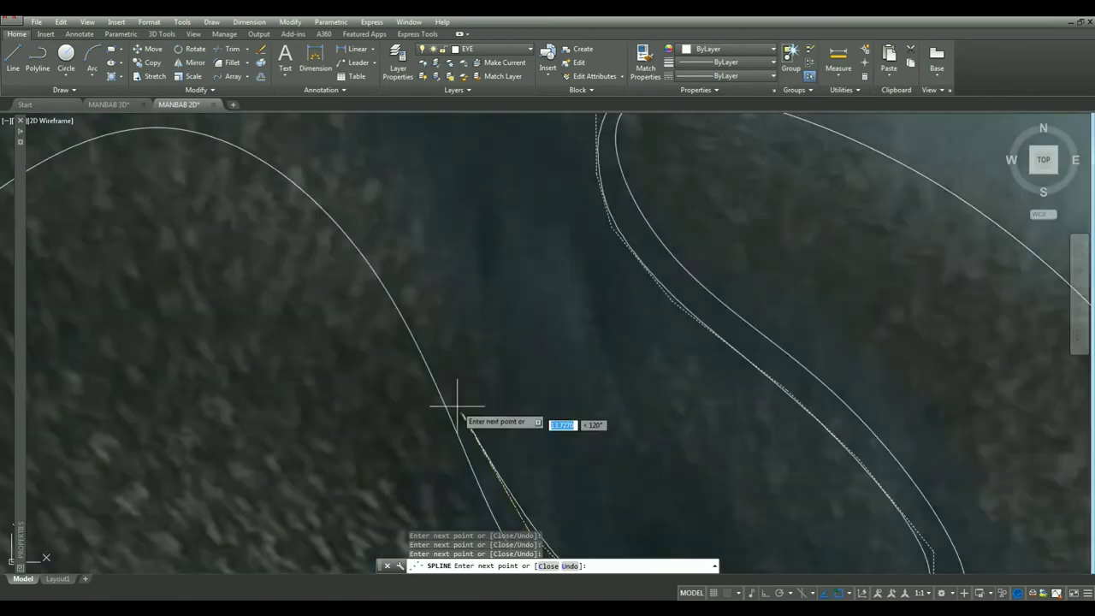
pyautogui.scroll(-3, 457, 407)
pyautogui.click(448, 244)
# Finish the forehead loop spline and erase a stray spline near the lower left contour.
pyautogui.scroll(-3, 232, 305)
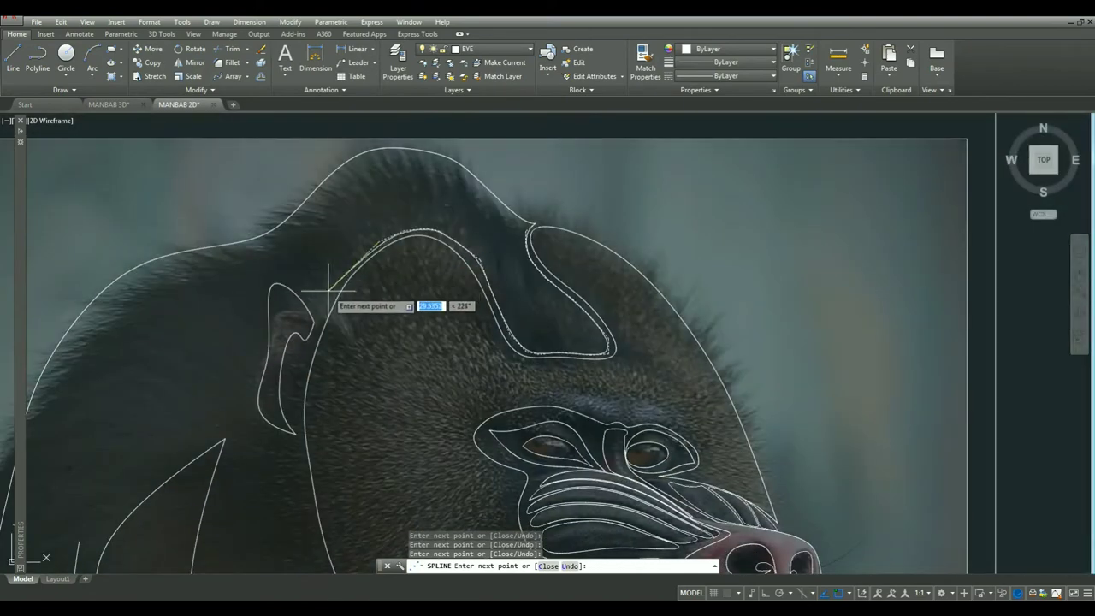
pyautogui.scroll(3, 327, 291)
pyautogui.scroll(2, 316, 305)
pyautogui.scroll(-3, 313, 305)
pyautogui.scroll(-3, 314, 293)
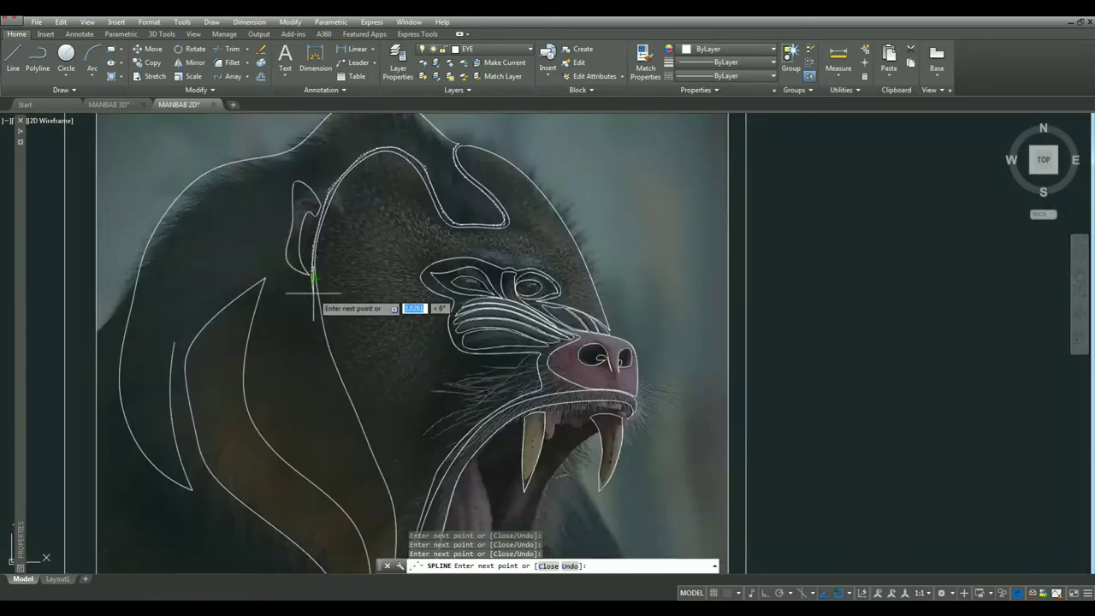
pyautogui.moveTo(313, 292); pyautogui.dragTo(322, 316, button='middle')
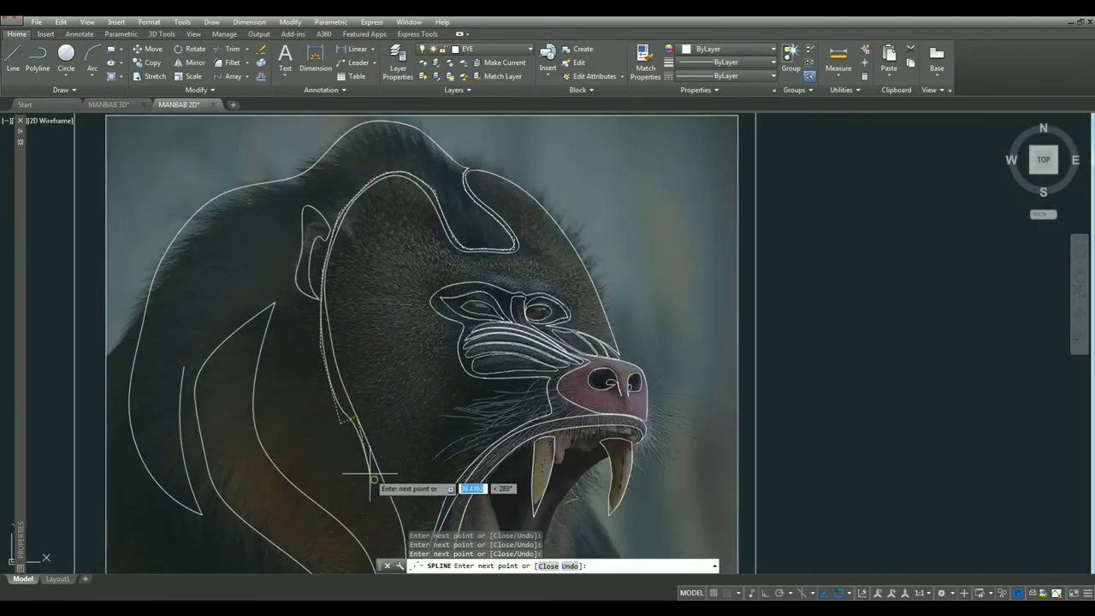
pyautogui.moveTo(373, 478); pyautogui.dragTo(349, 337, button='middle')
pyautogui.press('Return')
pyautogui.press('Return')
pyautogui.click(362, 426)
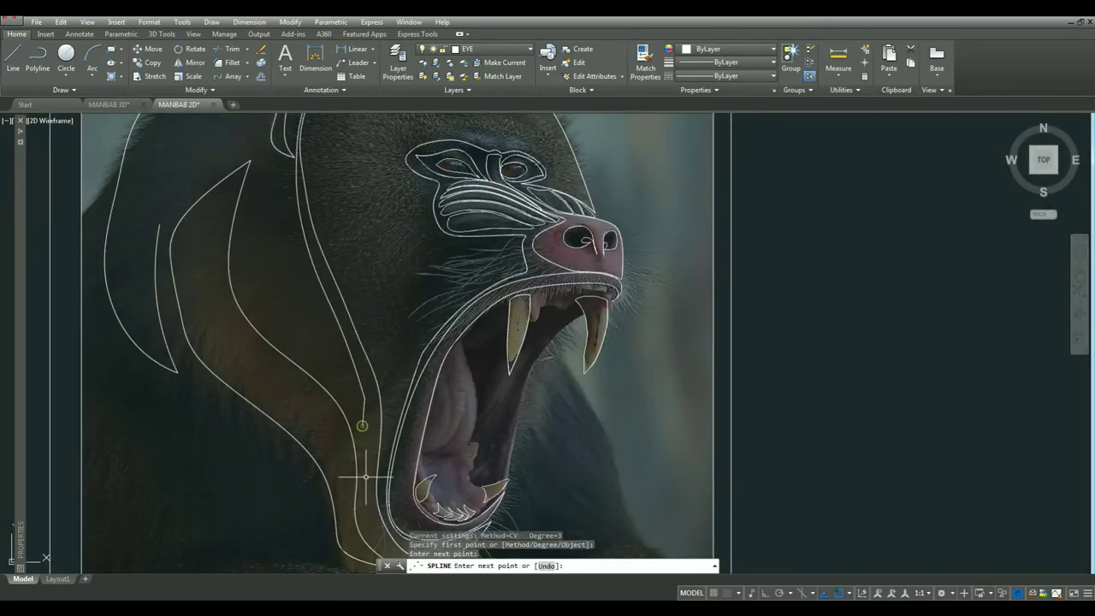
pyautogui.press('Return')
pyautogui.click(364, 399)
# Trace the outer left side shape with a new spline.
pyautogui.press('Return')
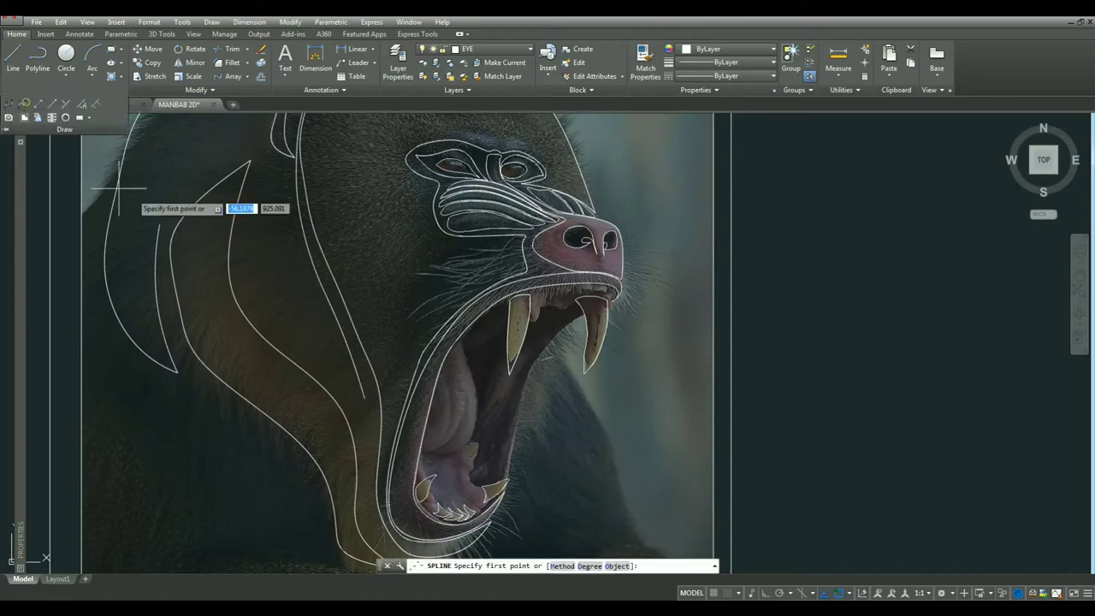
pyautogui.click(171, 201)
pyautogui.click(214, 171)
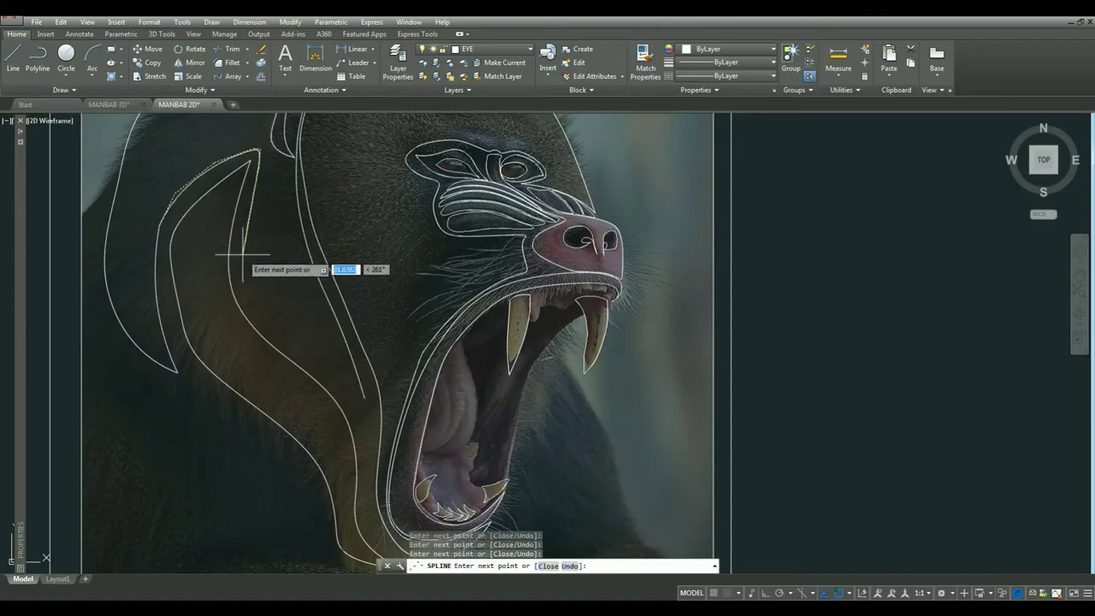
pyautogui.press('Return')
pyautogui.scroll(-5, 362, 395)
# Zoom to the mouth and trace a spline along the inner mouth contour after restarting it once.
pyautogui.scroll(-2, 362, 394)
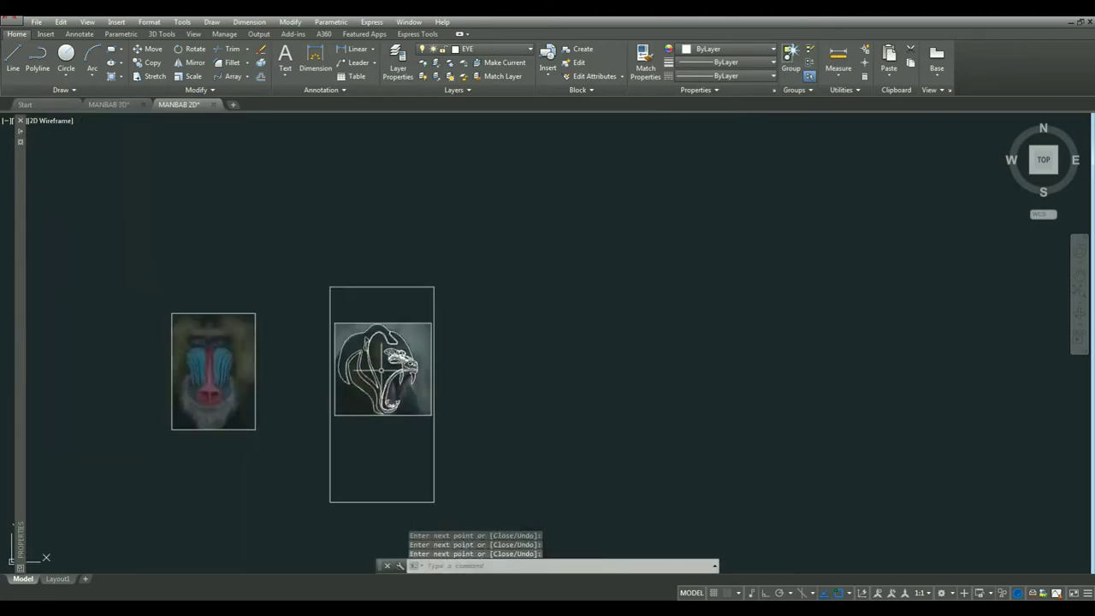
pyautogui.scroll(4, 479, 301)
pyautogui.scroll(2, 479, 302)
pyautogui.scroll(-2, 462, 306)
pyautogui.moveTo(494, 351)
pyautogui.mouseDown(button='middle')
pyautogui.moveTo(475, 351)
pyautogui.moveTo(428, 309)
pyautogui.mouseUp(button='middle')
pyautogui.scroll(6, 428, 310)
pyautogui.press('Return')
pyautogui.click(457, 217)
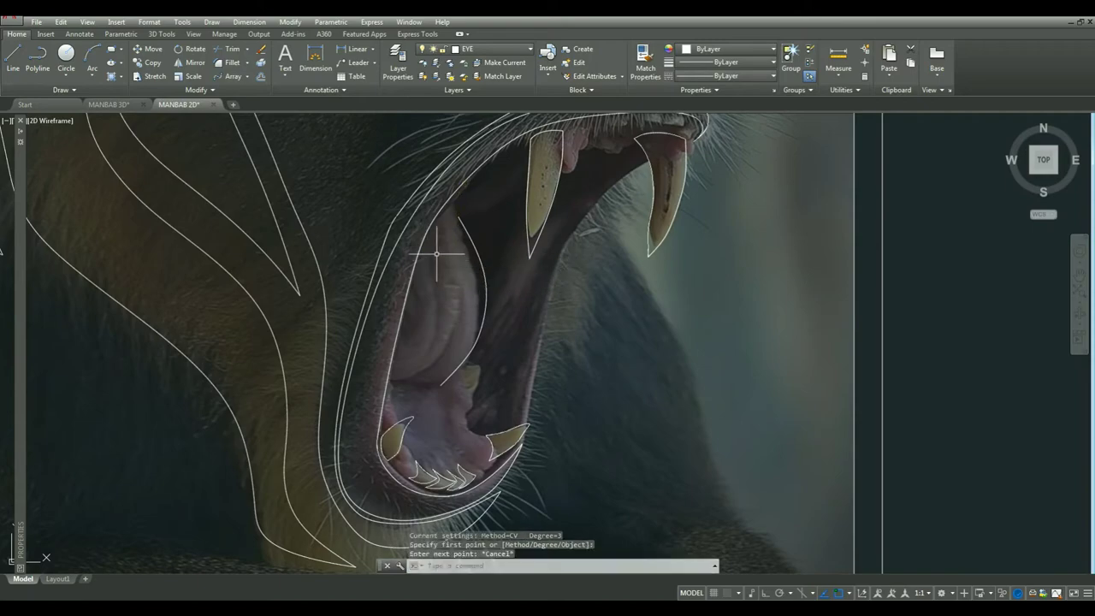
pyautogui.press('Return')
pyautogui.scroll(3, 411, 248)
pyautogui.click(464, 208)
pyautogui.scroll(2, 488, 306)
pyautogui.click(496, 325)
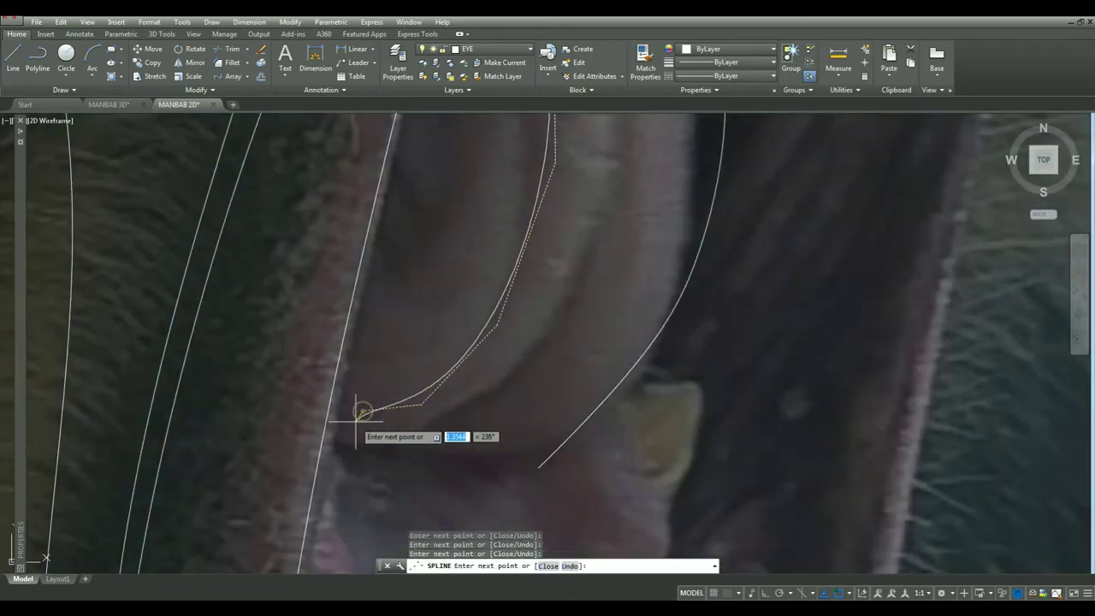
pyautogui.press('Return')
# Cancel an accidental stretch of the tongue curve and begin tracing the tongue outline.
pyautogui.scroll(-4, 489, 416)
pyautogui.scroll(4, 525, 296)
pyautogui.press('Return')
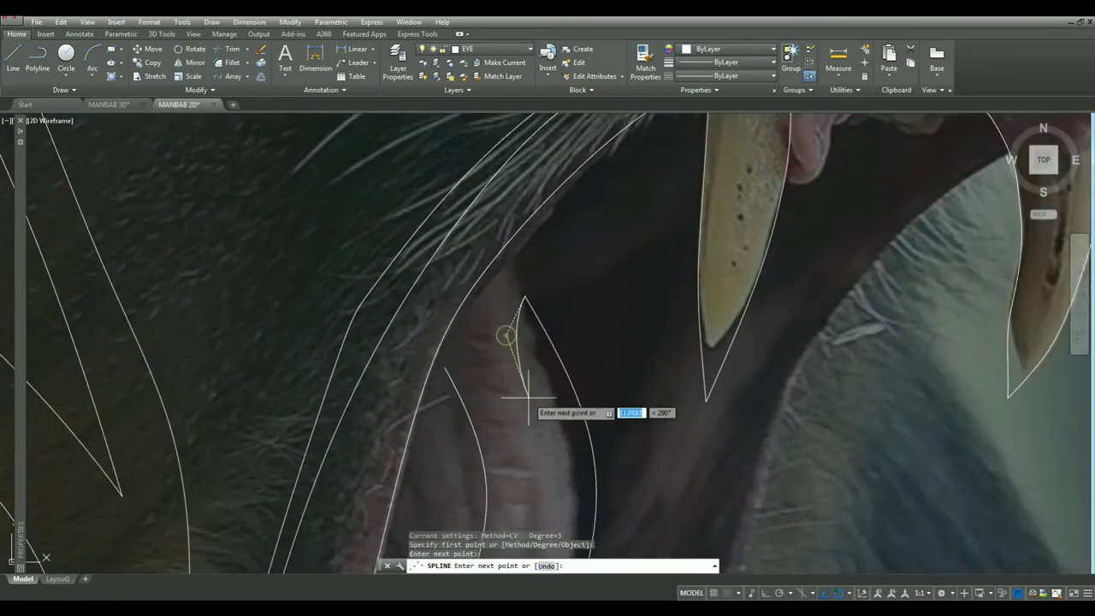
pyautogui.scroll(-2, 528, 397)
pyautogui.scroll(3, 599, 357)
pyautogui.press('Return')
pyautogui.click(539, 425)
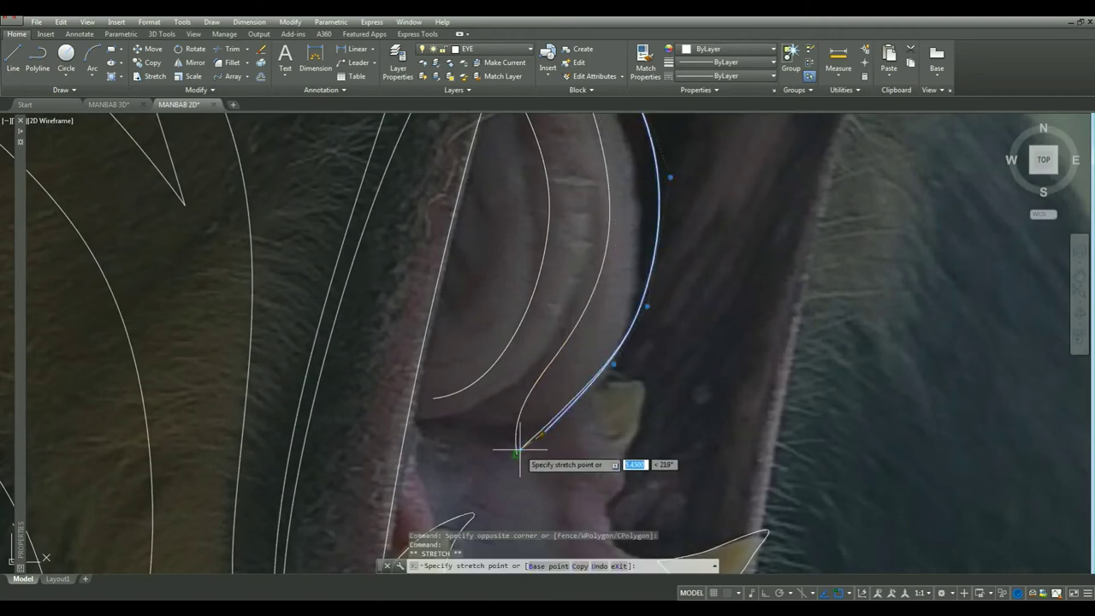
pyautogui.press('Escape')
pyautogui.press('Return')
pyautogui.scroll(-5, 518, 451)
pyautogui.scroll(5, 535, 271)
pyautogui.moveTo(612, 437); pyautogui.dragTo(653, 249, button='middle')
pyautogui.click(599, 393)
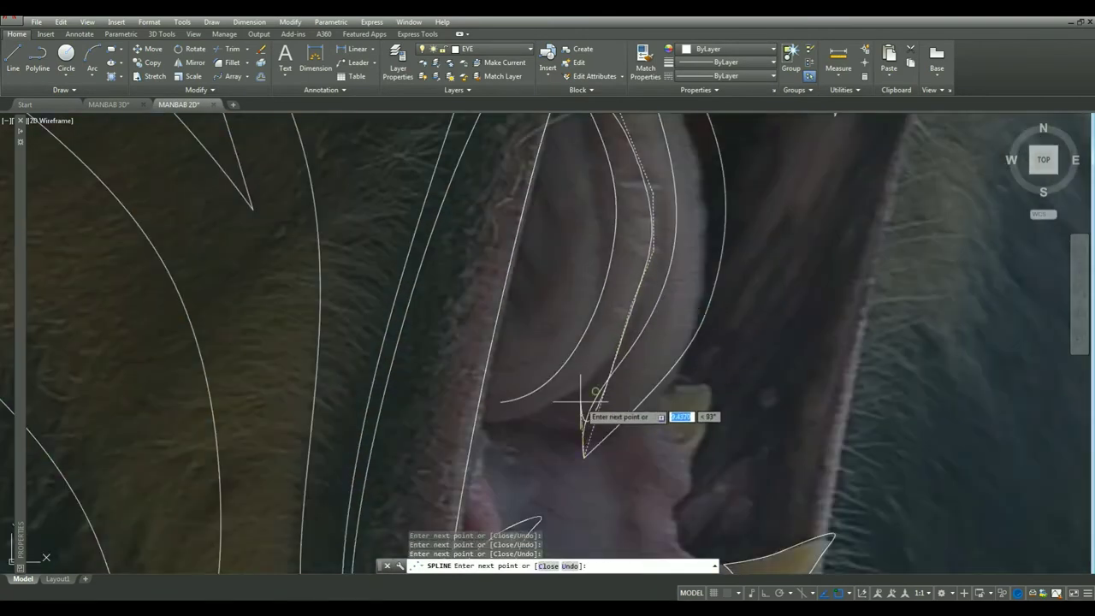
# Window-select and delete the four loose curves inside the mouth.
pyautogui.scroll(-4, 587, 420)
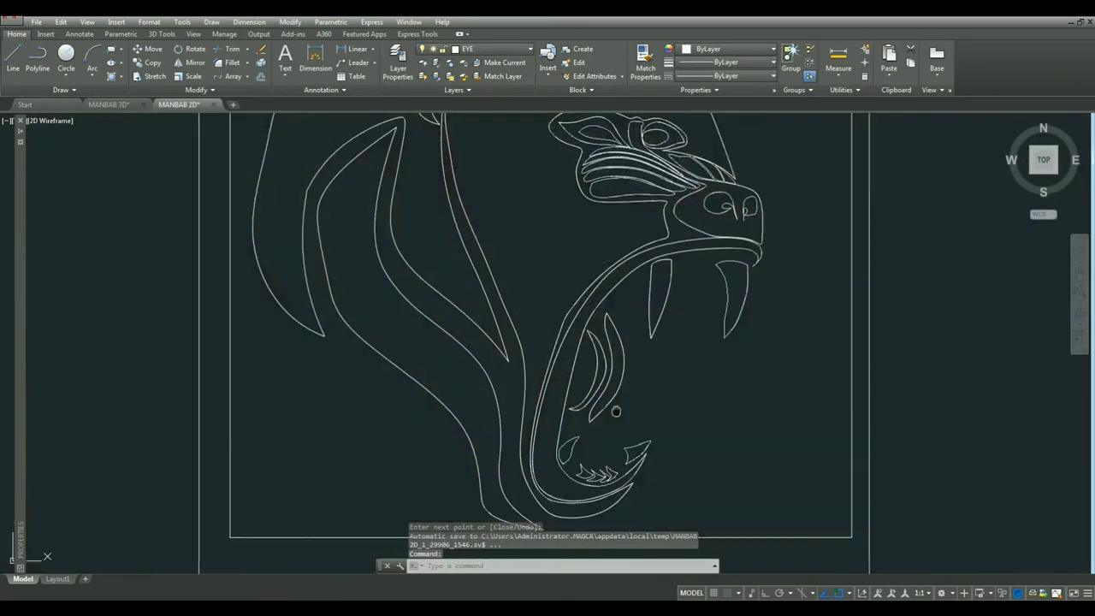
pyautogui.scroll(3, 513, 359)
pyautogui.scroll(2, 499, 354)
pyautogui.click(499, 355)
pyautogui.moveTo(499, 354); pyautogui.dragTo(443, 348, button='middle')
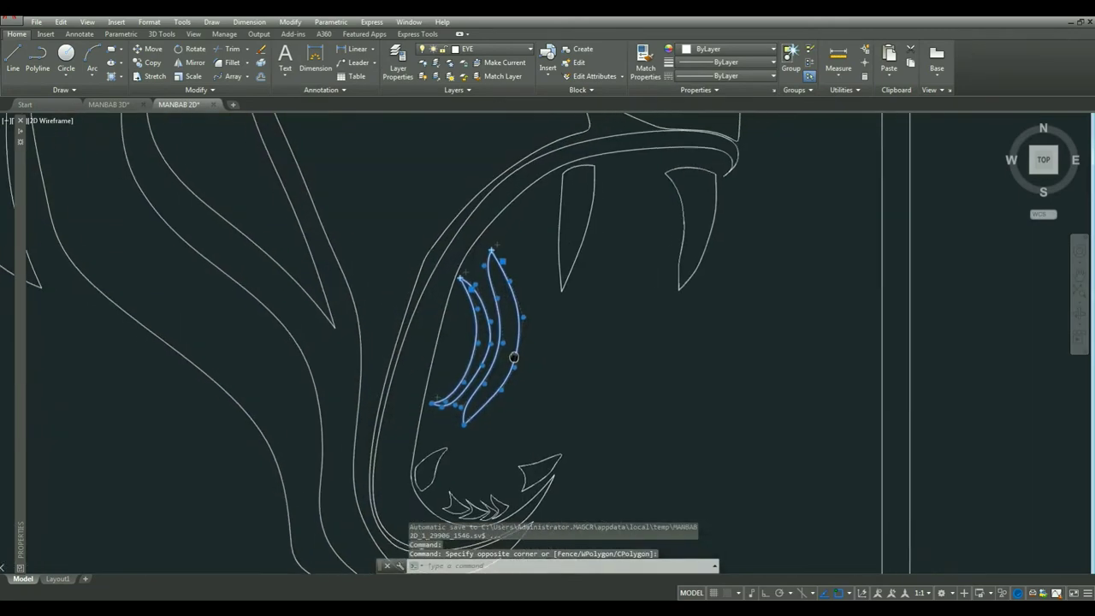
pyautogui.press('Delete')
# Try grip-stretching the outline curve beside the nose, then cancel it.
pyautogui.scroll(-3, 442, 349)
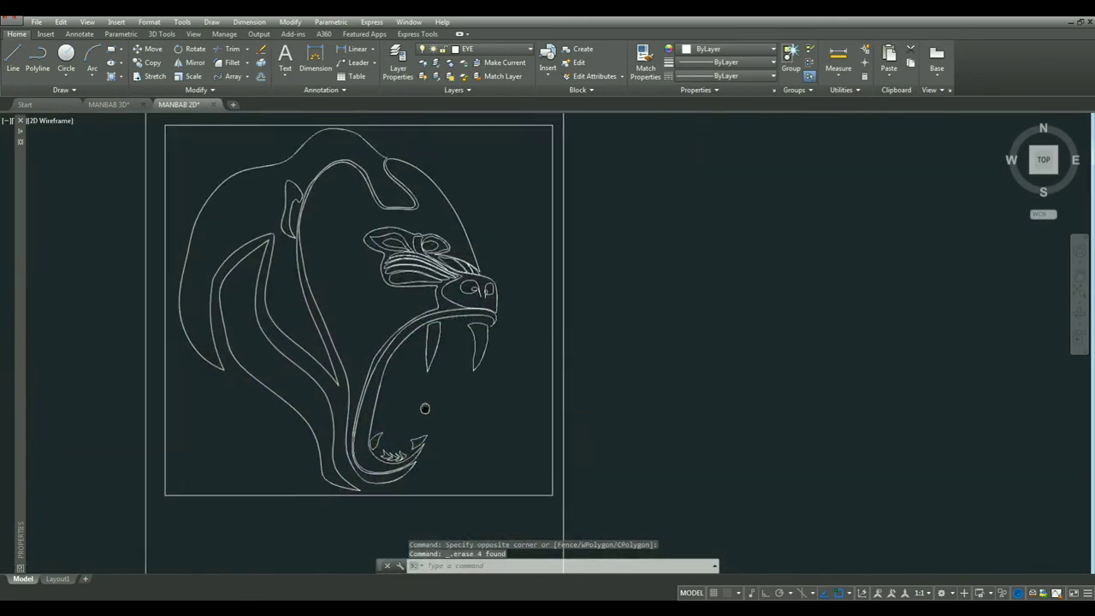
pyautogui.scroll(-2, 513, 351)
pyautogui.scroll(-2, 556, 351)
pyautogui.scroll(5, 588, 348)
pyautogui.scroll(2, 504, 344)
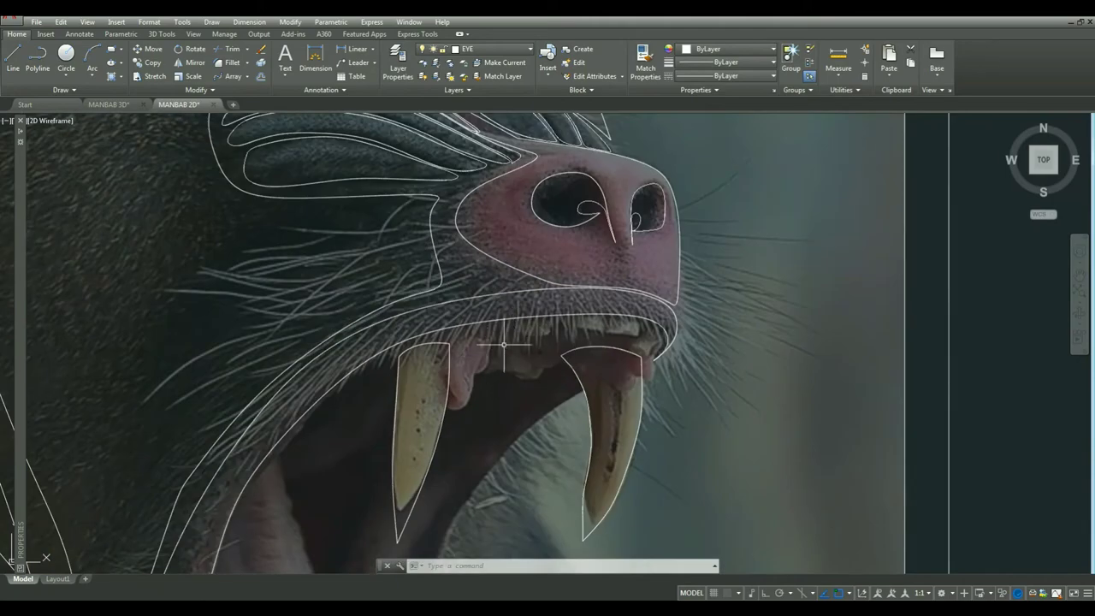
pyautogui.scroll(-2, 508, 357)
pyautogui.moveTo(533, 420); pyautogui.dragTo(453, 350)
pyautogui.click(452, 350)
pyautogui.scroll(5, 550, 391)
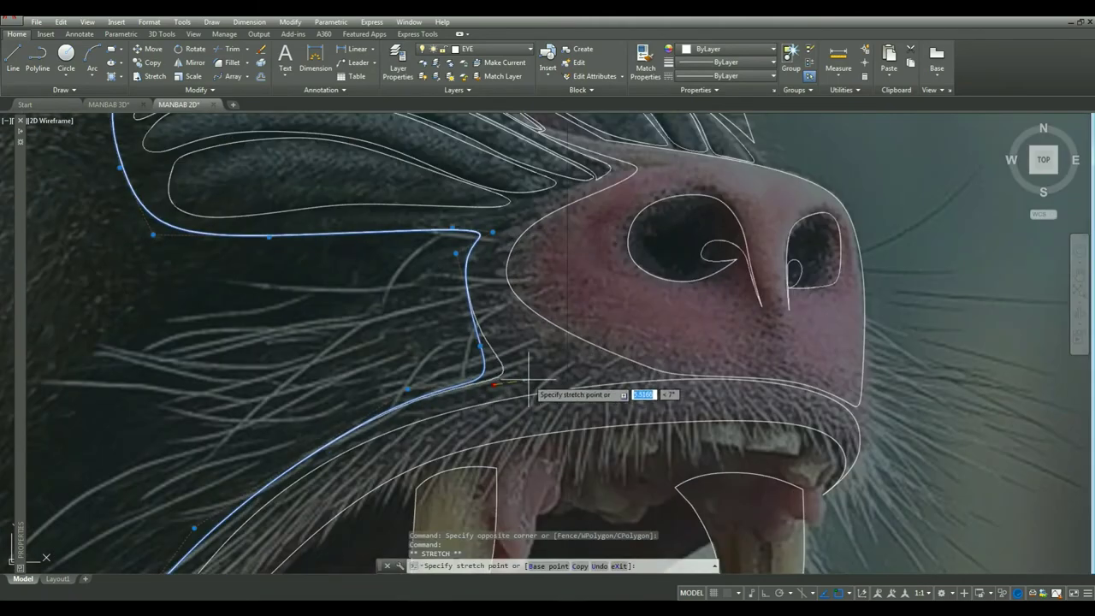
pyautogui.scroll(3, 591, 376)
pyautogui.press('Escape')
# Try reshaping the inner mouth outline near the lower tooth, then undo and cancel it.
pyautogui.scroll(-5, 590, 377)
pyautogui.scroll(-4, 547, 359)
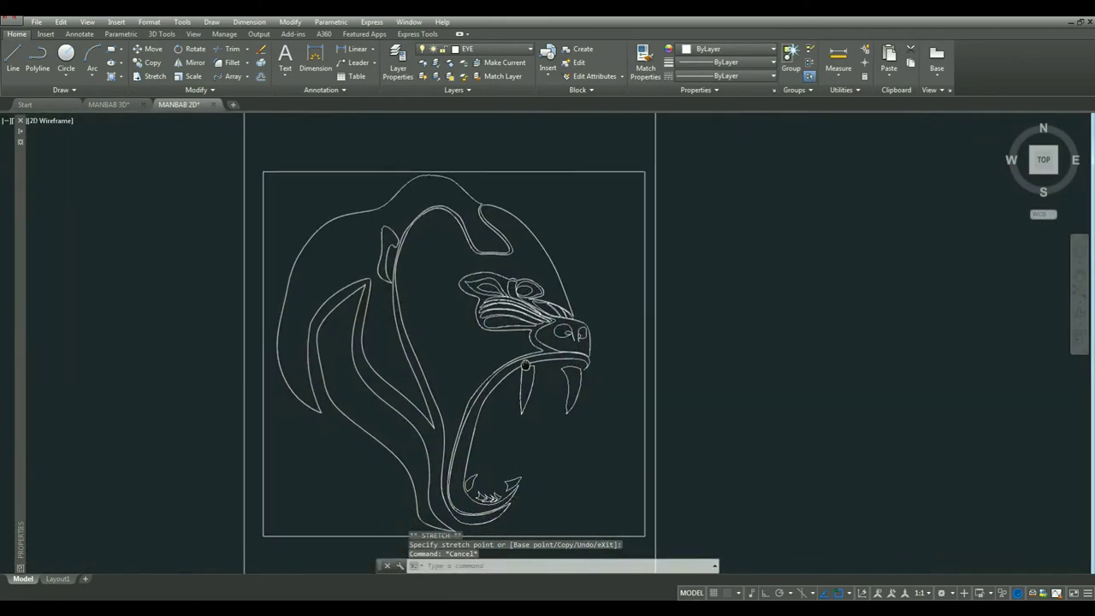
pyautogui.scroll(3, 499, 337)
pyautogui.click(423, 404)
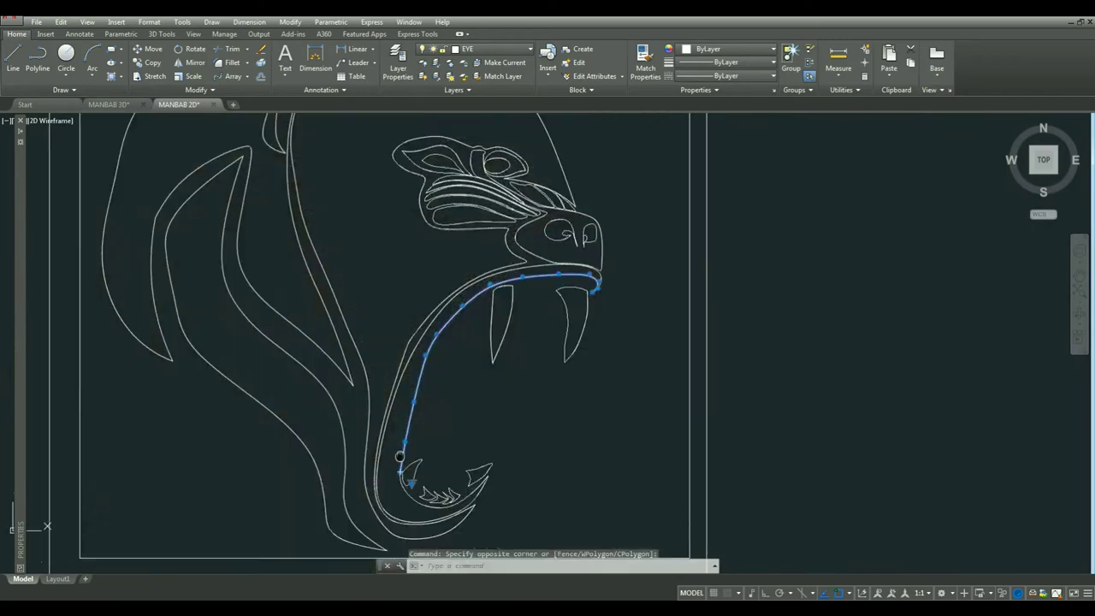
pyautogui.click(423, 404)
pyautogui.scroll(3, 428, 403)
pyautogui.scroll(2, 465, 286)
pyautogui.scroll(-4, 453, 403)
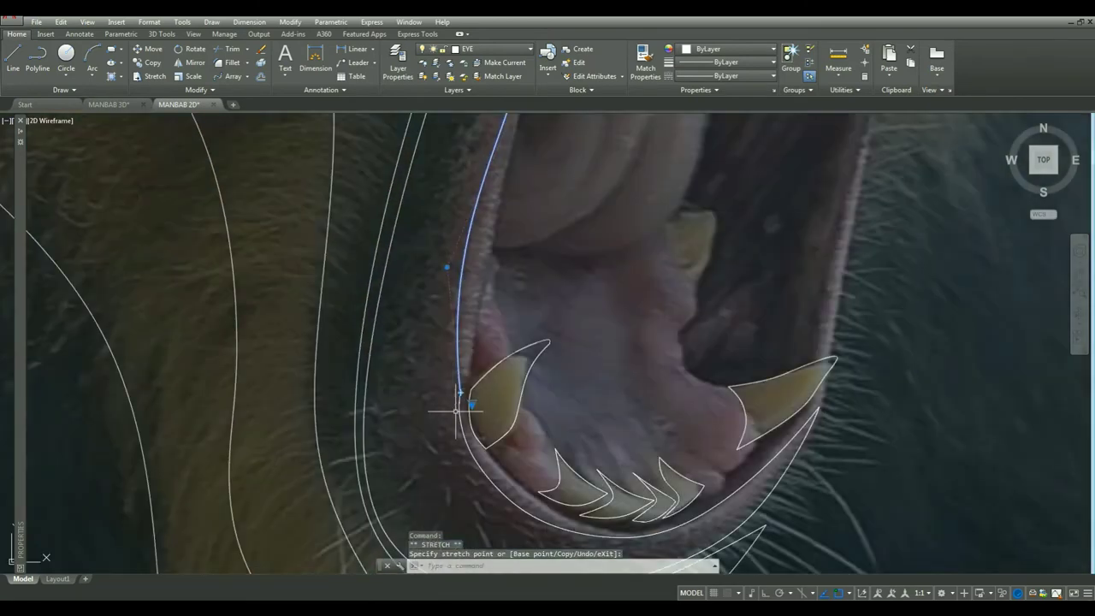
pyautogui.hotkey('ctrl', 'z')
pyautogui.hotkey('ctrl', 'z')
pyautogui.scroll(5, 421, 435)
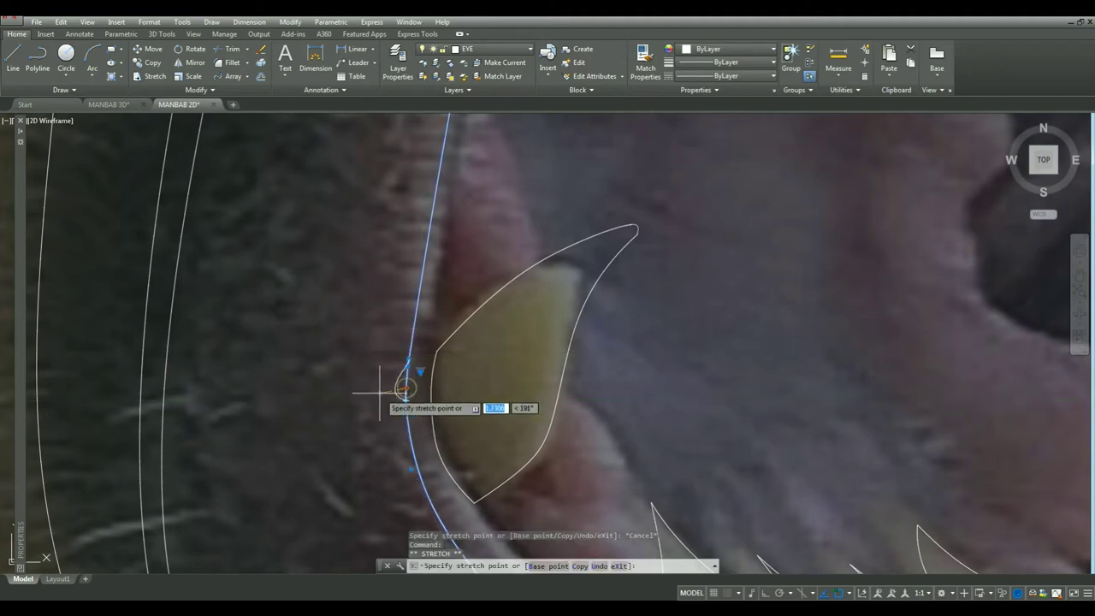
pyautogui.press('Escape')
pyautogui.press('Escape')
pyautogui.press('Escape')
pyautogui.scroll(-5, 393, 359)
pyautogui.scroll(-3, 428, 428)
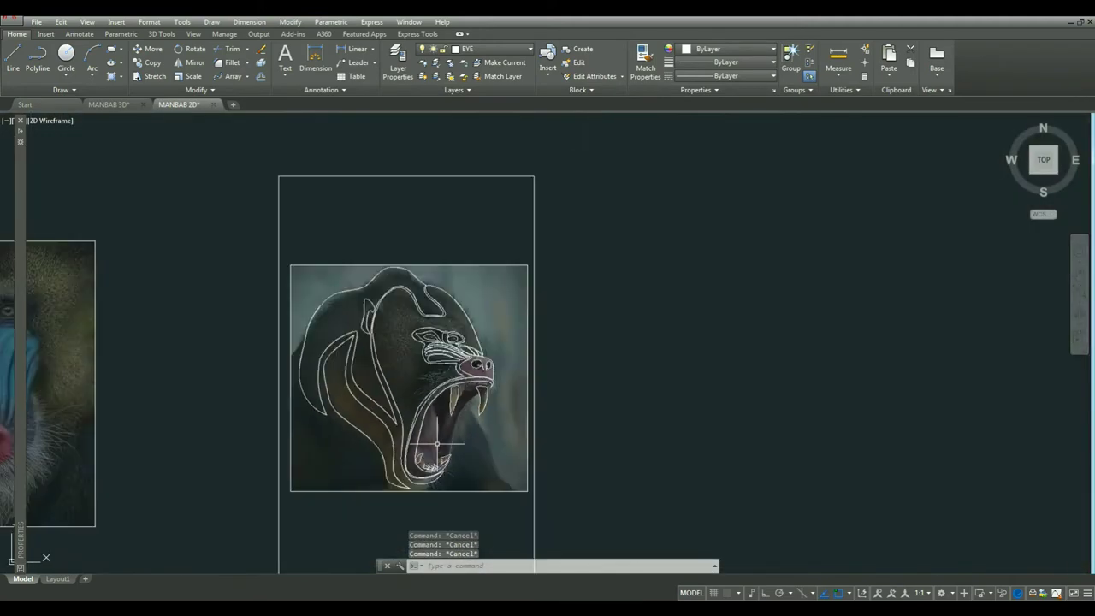
# Draw a circle in the left eye and move it lower right over the iris.
pyautogui.scroll(8, 445, 373)
pyautogui.click(66, 53)
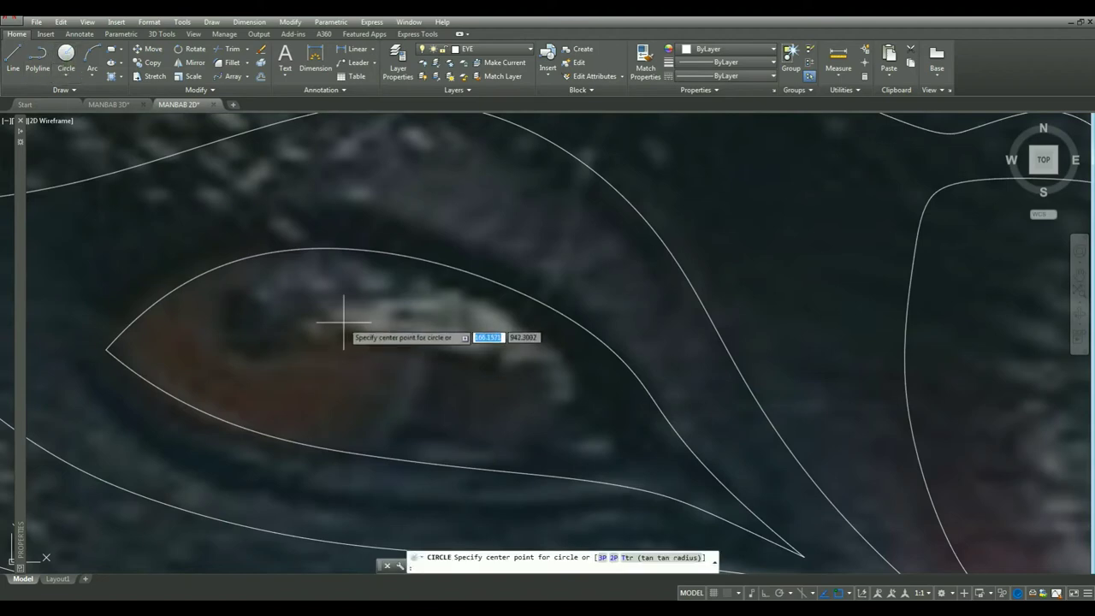
pyautogui.click(267, 308)
pyautogui.click(374, 358)
pyautogui.write('m')
pyautogui.press('Return')
pyautogui.click(265, 312)
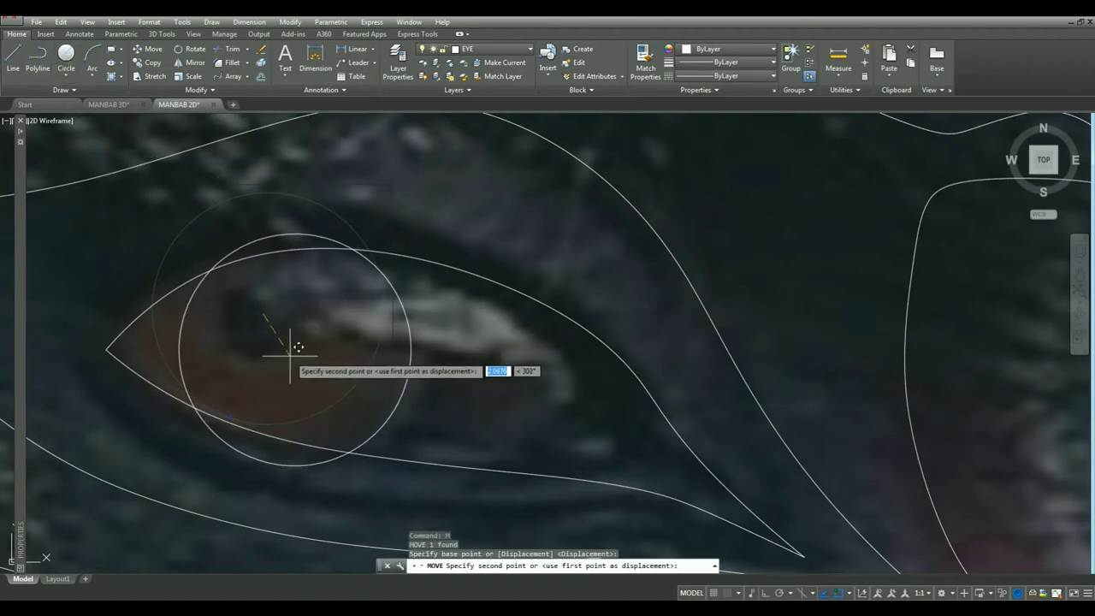
pyautogui.click(293, 349)
# Copy the eye circle slightly to the right.
pyautogui.moveTo(403, 403); pyautogui.dragTo(379, 385)
pyautogui.write('co')
pyautogui.press('Return')
pyautogui.click(340, 375)
pyautogui.click(382, 380)
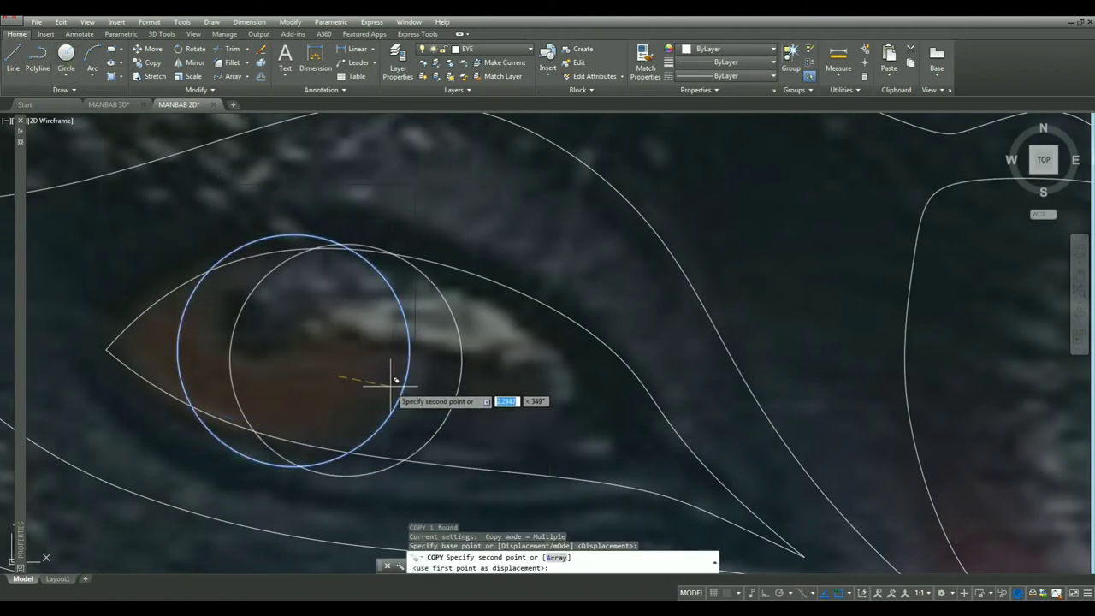
pyautogui.scroll(-3, 389, 379)
pyautogui.scroll(-3, 389, 379)
pyautogui.press('Escape')
pyautogui.scroll(5, 321, 360)
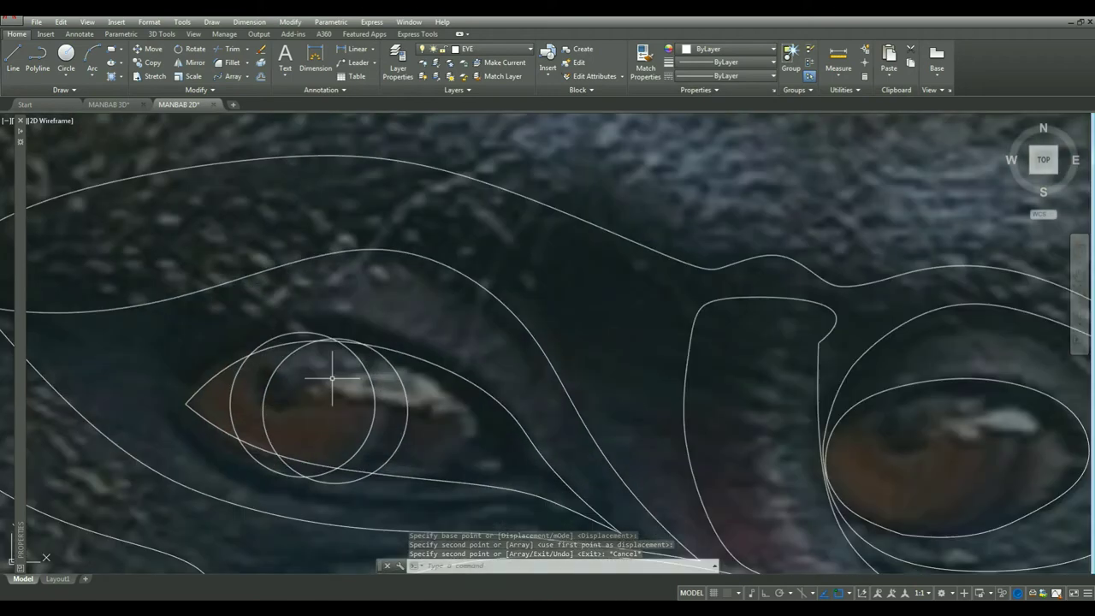
# Scale both eye circles by 0.75 and trim them into a crescent.
pyautogui.click(353, 400)
pyautogui.click(330, 386)
pyautogui.write('.75')
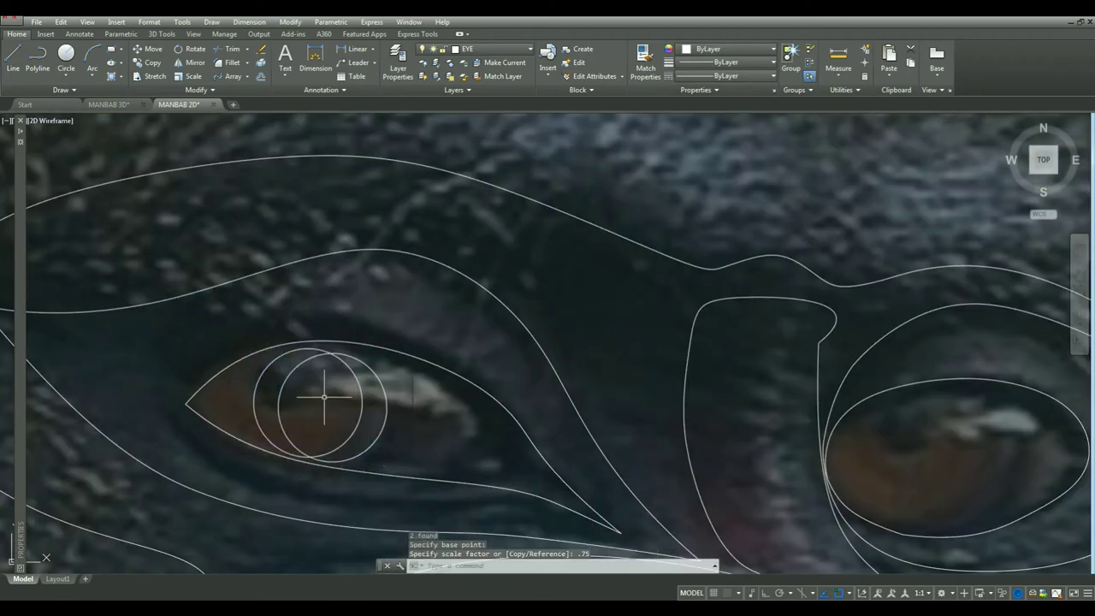
pyautogui.write('tr')
pyautogui.press('Return')
pyautogui.click(305, 360)
pyautogui.press('Escape')
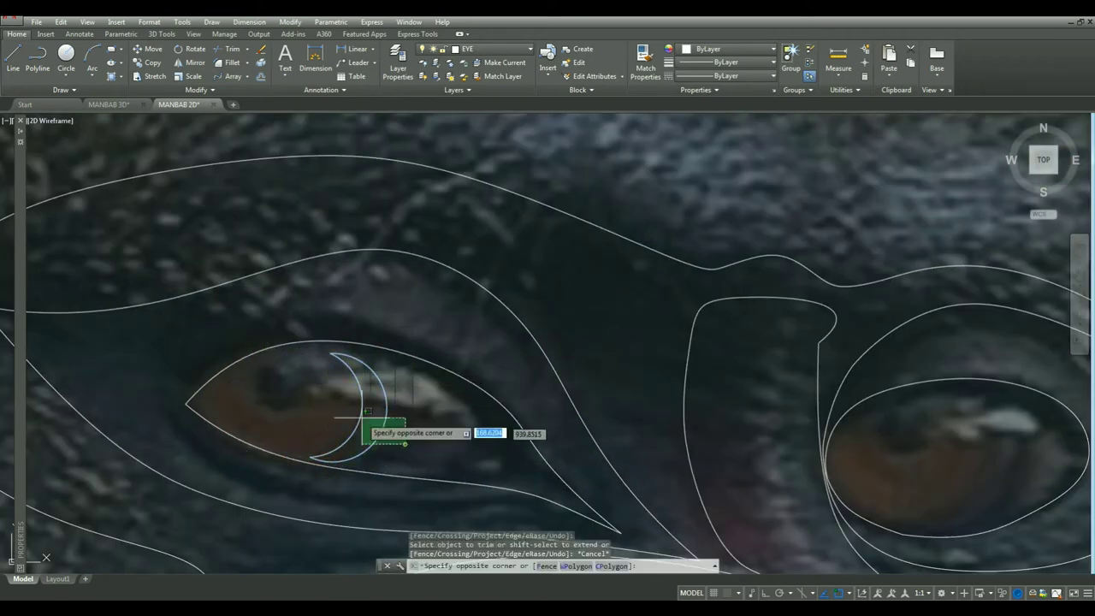
# Select the crescent and try mirroring it, cancelling both attempts.
pyautogui.click(330, 352)
pyautogui.scroll(3, 334, 352)
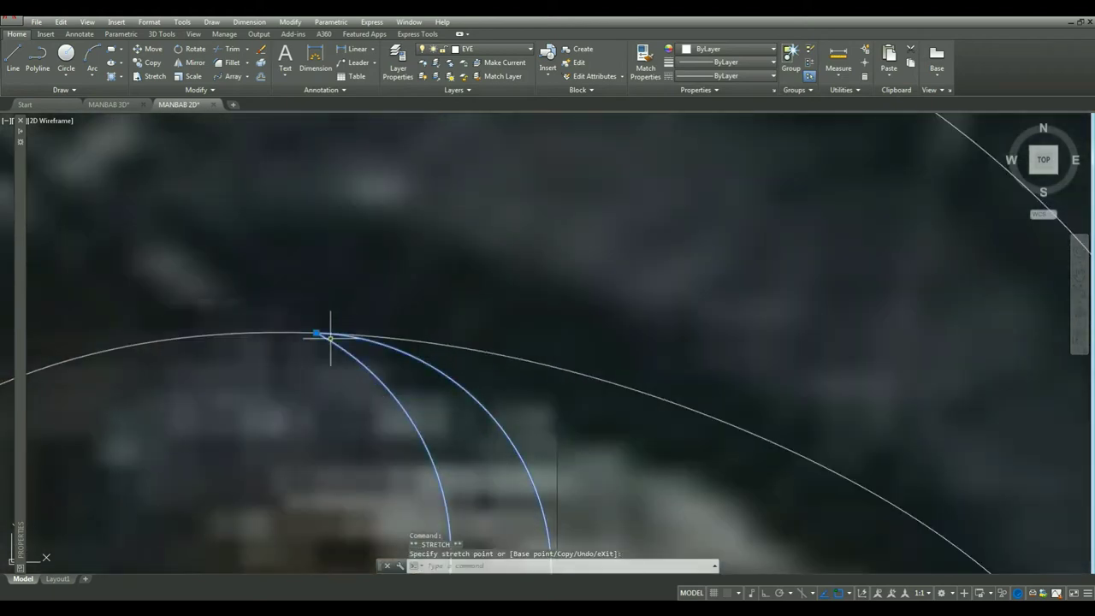
pyautogui.scroll(-3, 329, 410)
pyautogui.press('Escape')
pyautogui.scroll(-3, 321, 445)
pyautogui.scroll(-2, 310, 396)
pyautogui.scroll(-2, 426, 418)
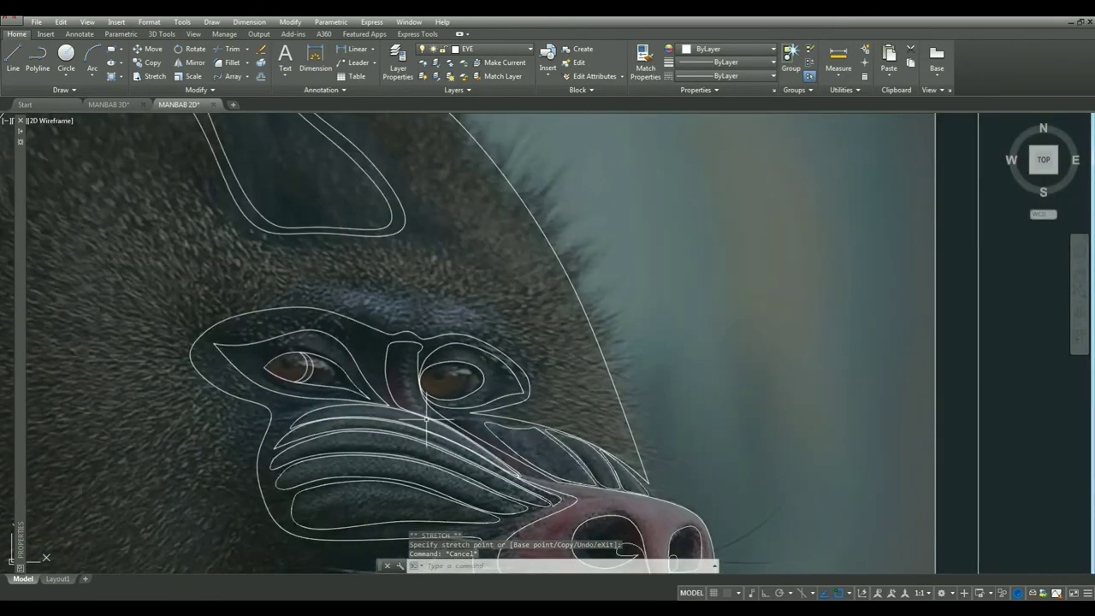
pyautogui.write('MI')
pyautogui.press('Return')
pyautogui.click(389, 366)
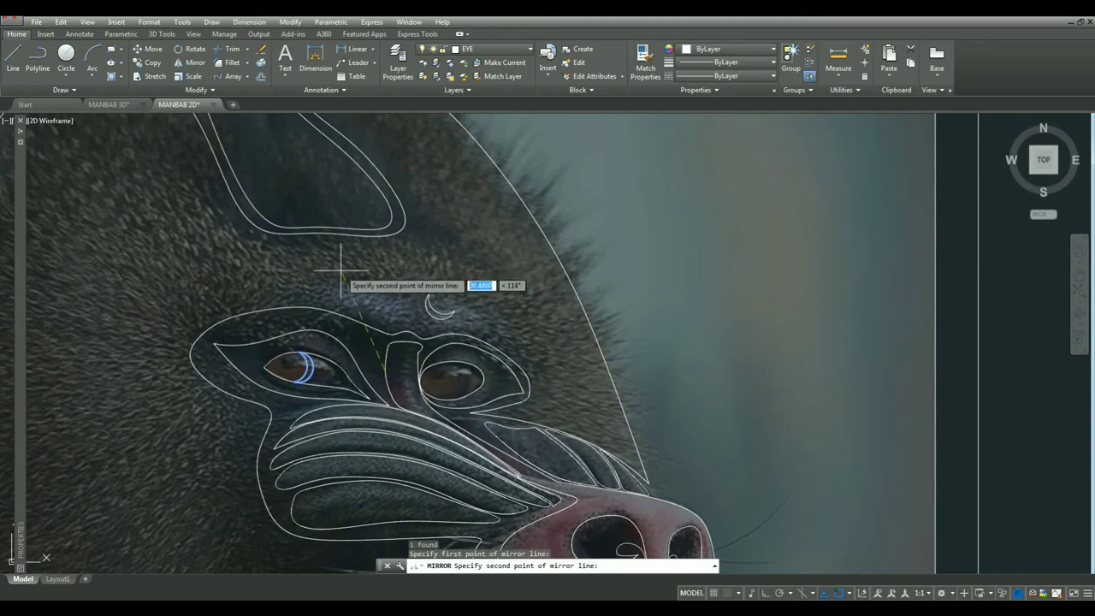
pyautogui.press('Escape')
# Copy the crescent from the left eye into the right eye.
pyautogui.write('co')
pyautogui.press('Return')
pyautogui.keyDown('shift'); pyautogui.rightClick(305, 379); pyautogui.keyUp('shift')
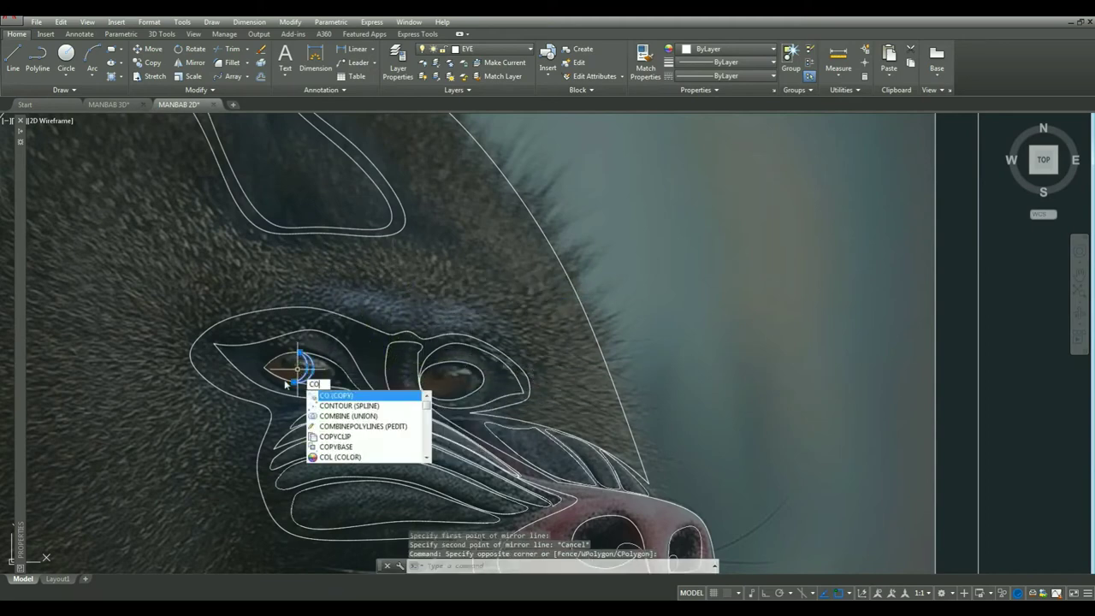
pyautogui.click(268, 368)
pyautogui.press('Escape')
# Pick the right-eye crescent, cancelling an accidental grip reshape.
pyautogui.scroll(4, 453, 373)
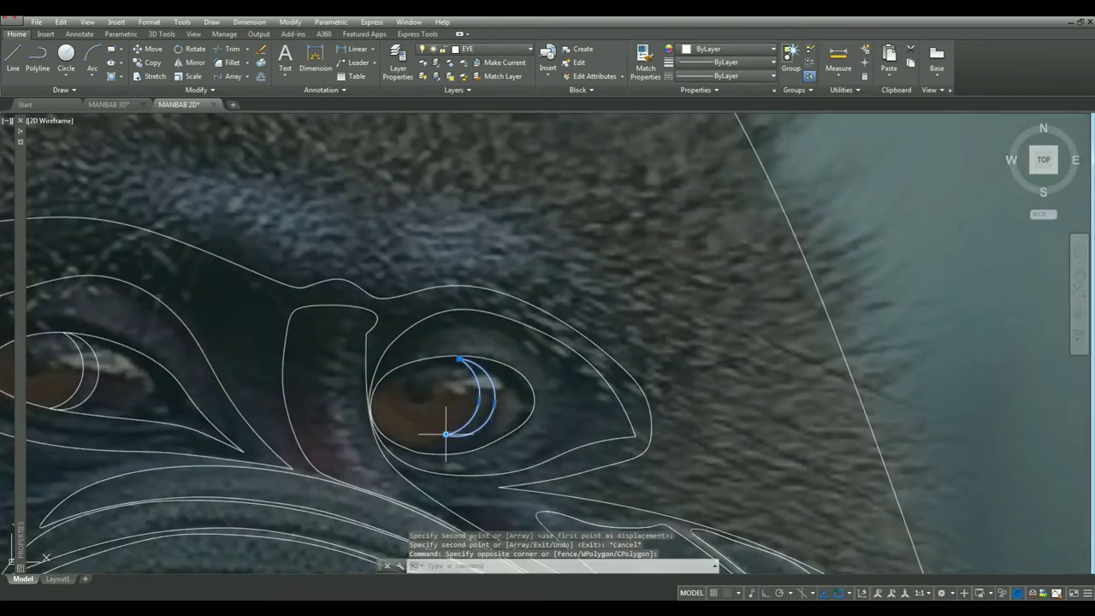
pyautogui.click(446, 435)
pyautogui.press('Escape')
pyautogui.scroll(-2, 467, 400)
pyautogui.press('Escape')
pyautogui.scroll(-3, 459, 376)
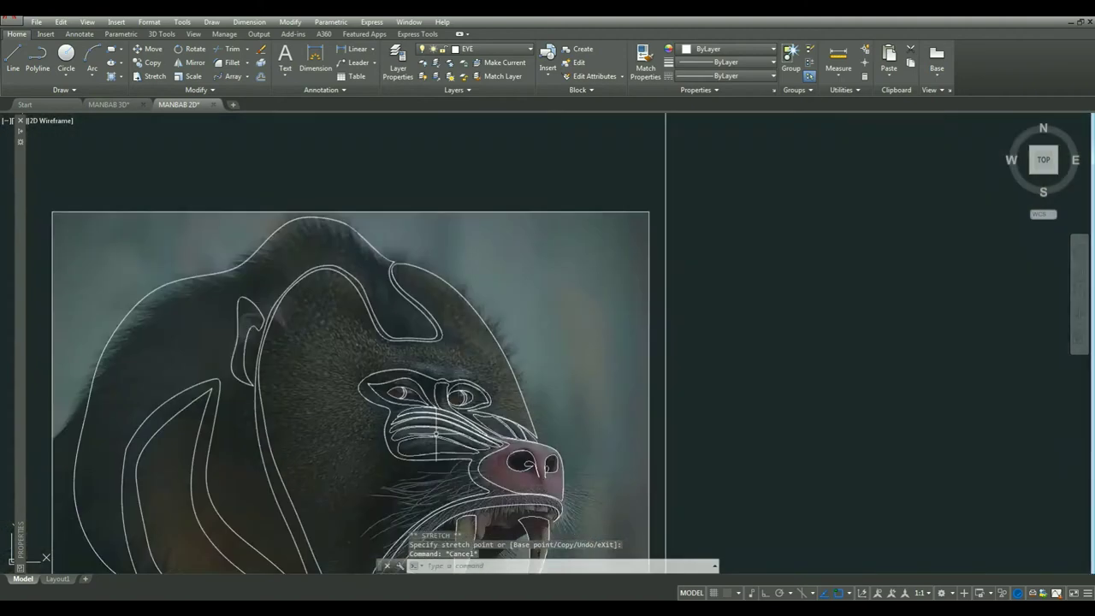
# Start moving the right-eye crescent to fit it, then cancel the move.
pyautogui.scroll(3, 389, 305)
pyautogui.click(389, 305)
pyautogui.write('m')
pyautogui.press('Return')
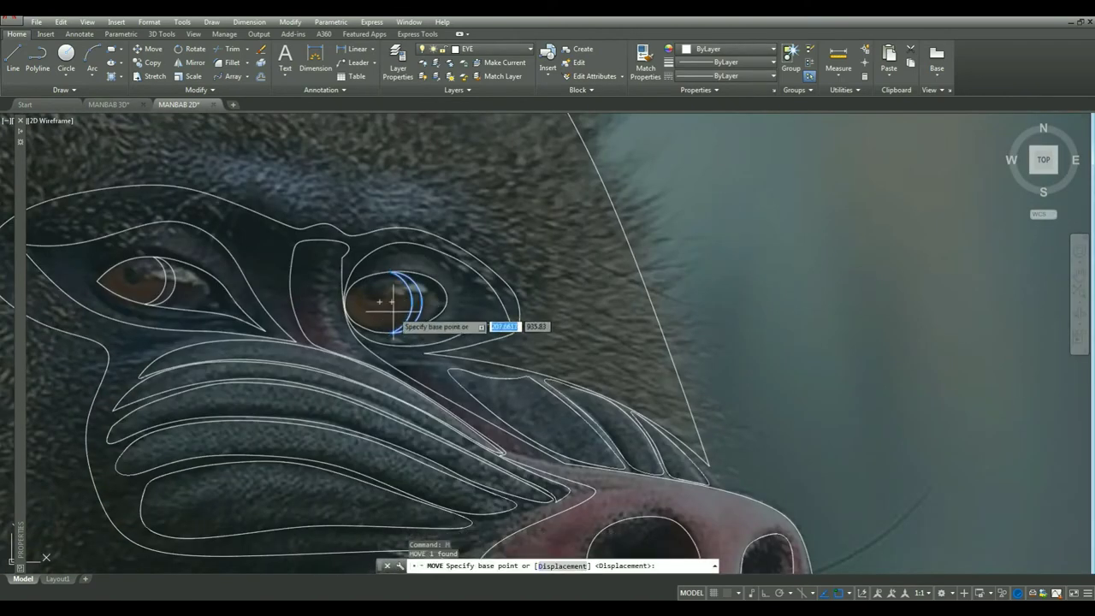
pyautogui.click(385, 306)
pyautogui.scroll(4, 385, 307)
pyautogui.press('Escape')
pyautogui.click(396, 323)
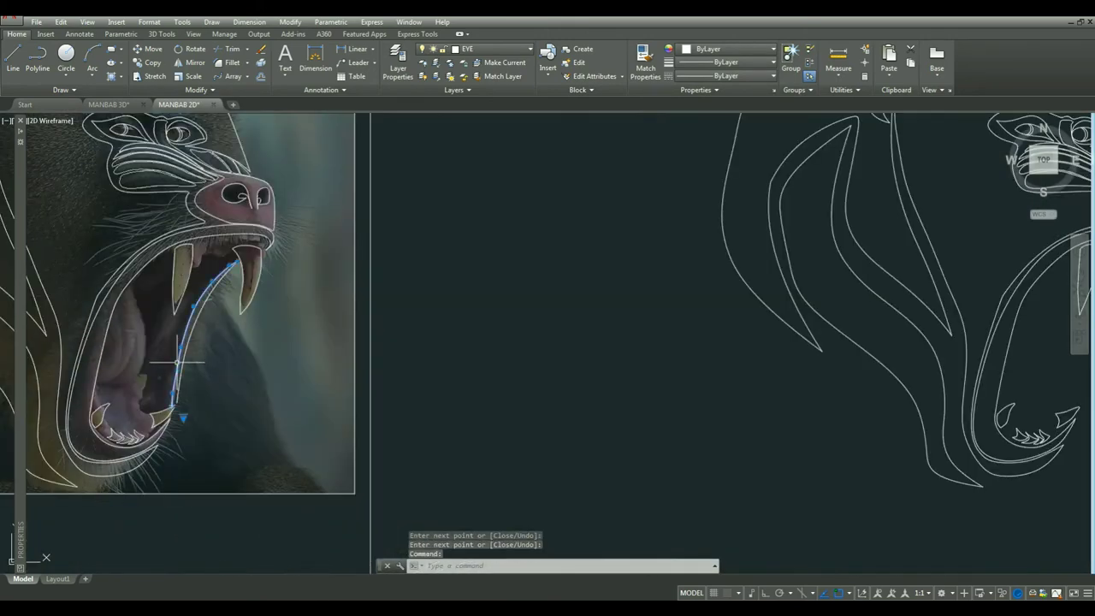
# Select the two mouth curves and start a COPY, picking its base point.
pyautogui.scroll(-5, 171, 428)
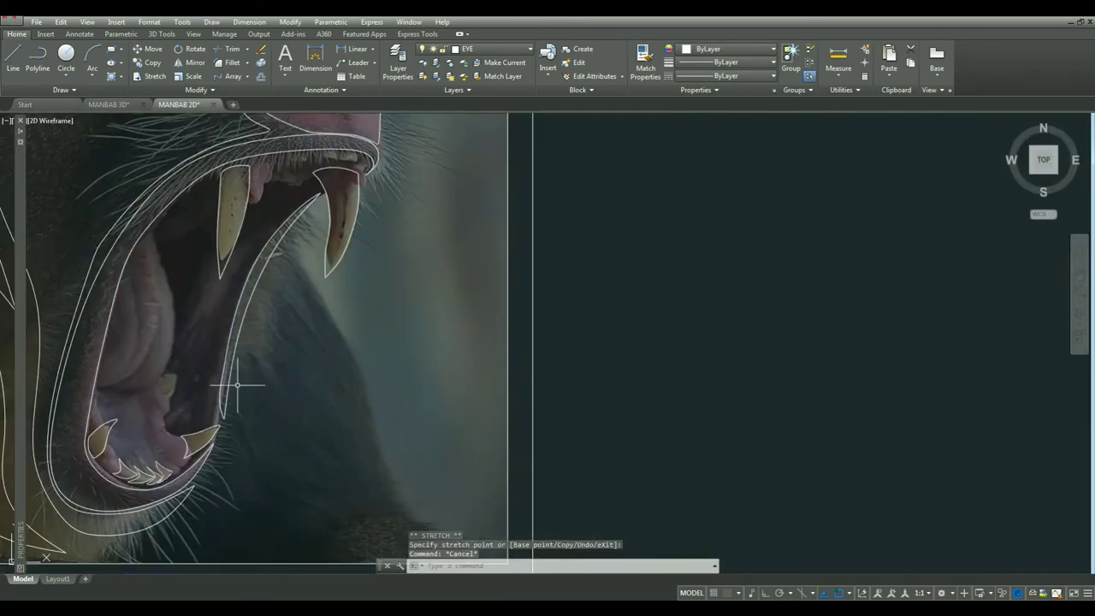
pyautogui.click(282, 362)
pyautogui.press('Escape')
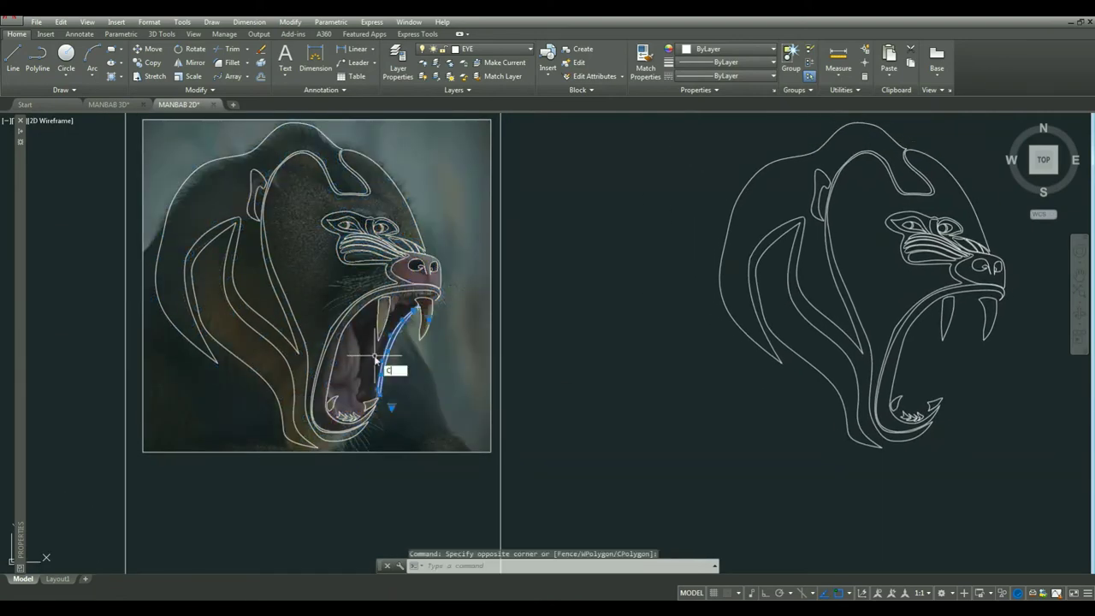
pyautogui.write('o')
pyautogui.press('Return')
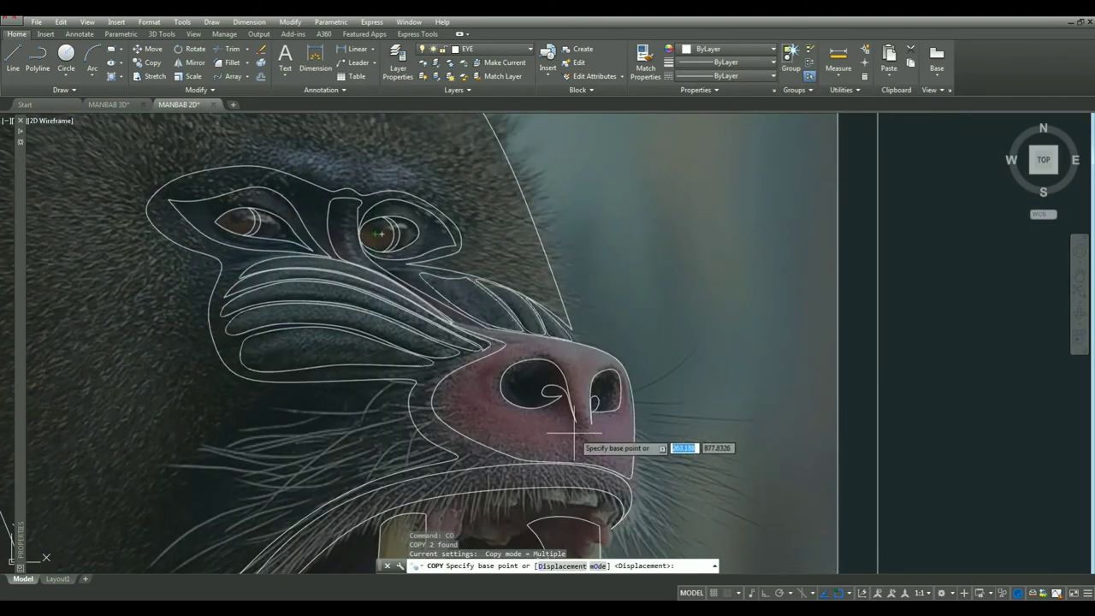
pyautogui.click(423, 281)
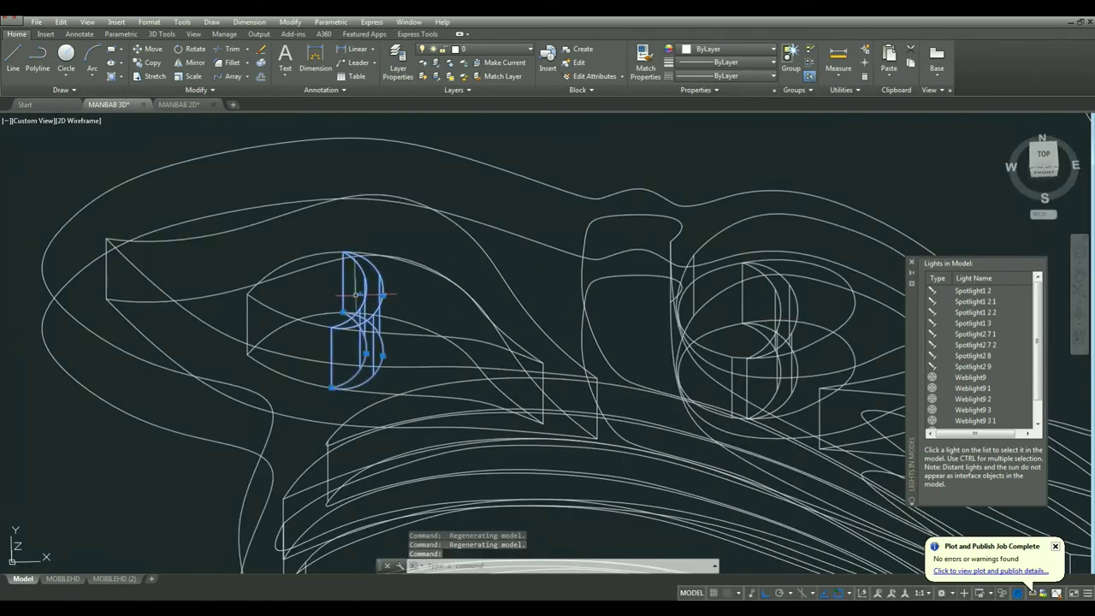
pyautogui.click(383, 294)
pyautogui.press('Escape')
pyautogui.click(394, 256)
pyautogui.click(418, 311)
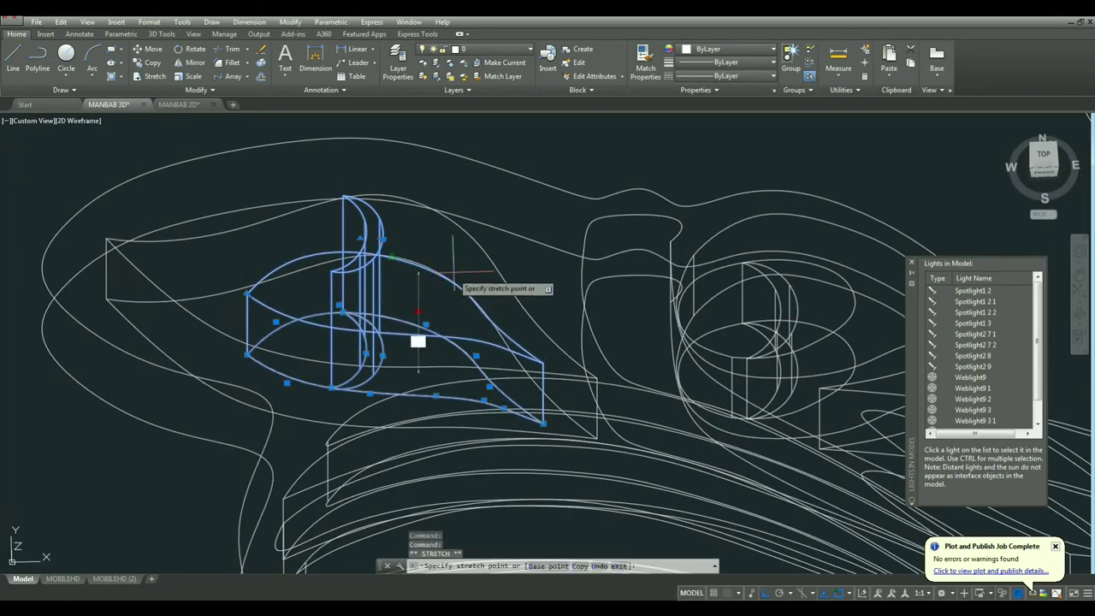
pyautogui.scroll(3, 420, 257)
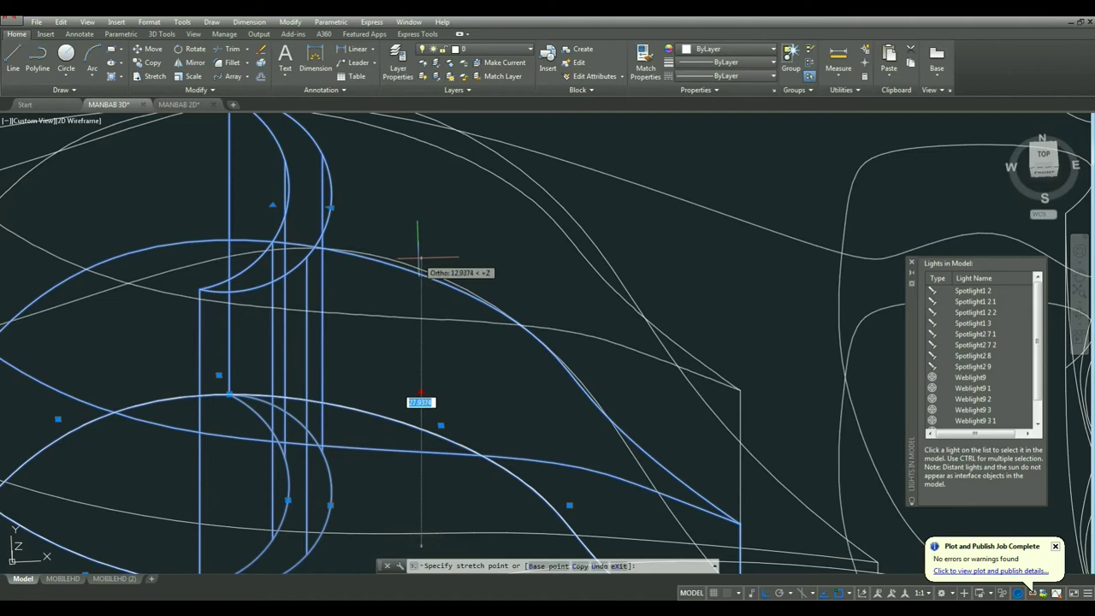
pyautogui.press('Escape')
pyautogui.scroll(-5, 443, 321)
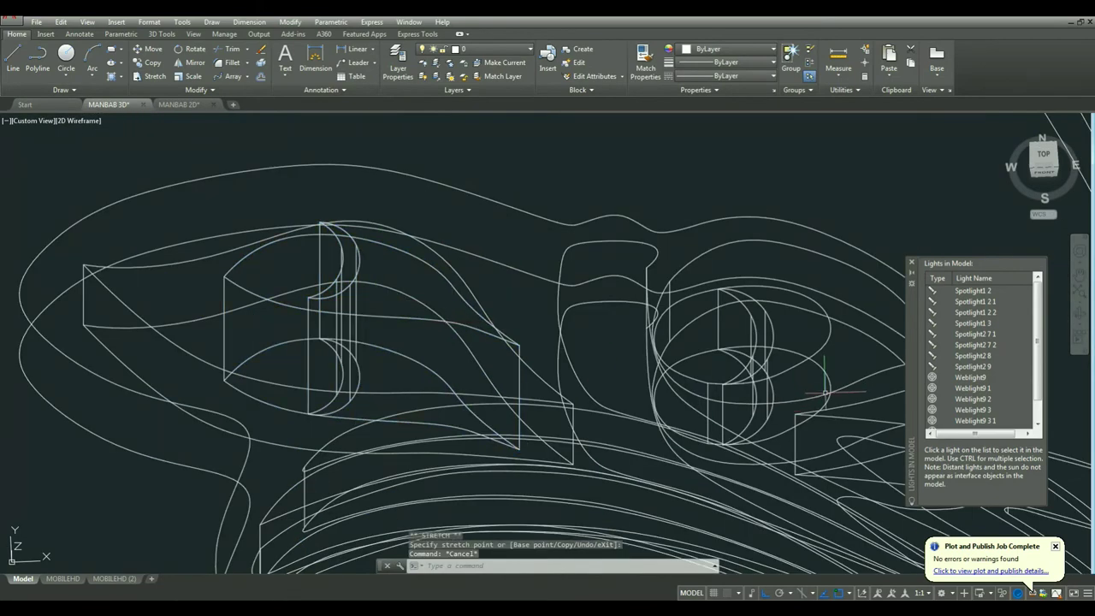
pyautogui.click(747, 372)
pyautogui.press('Escape')
pyautogui.click(760, 331)
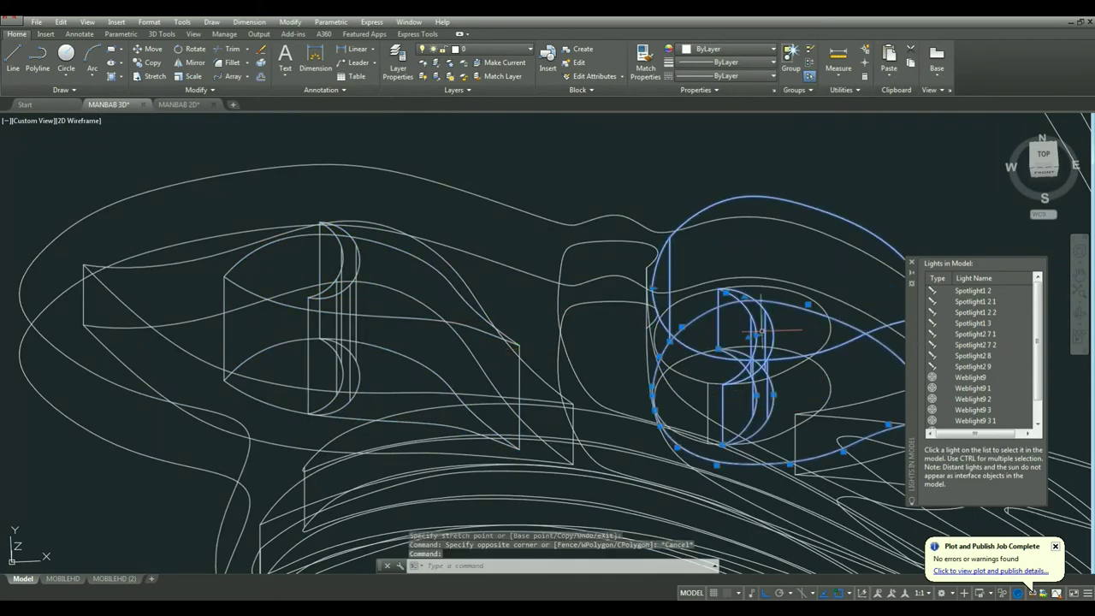
pyautogui.press('Escape')
pyautogui.click(760, 331)
pyautogui.scroll(5, 784, 332)
pyautogui.scroll(-5, 742, 299)
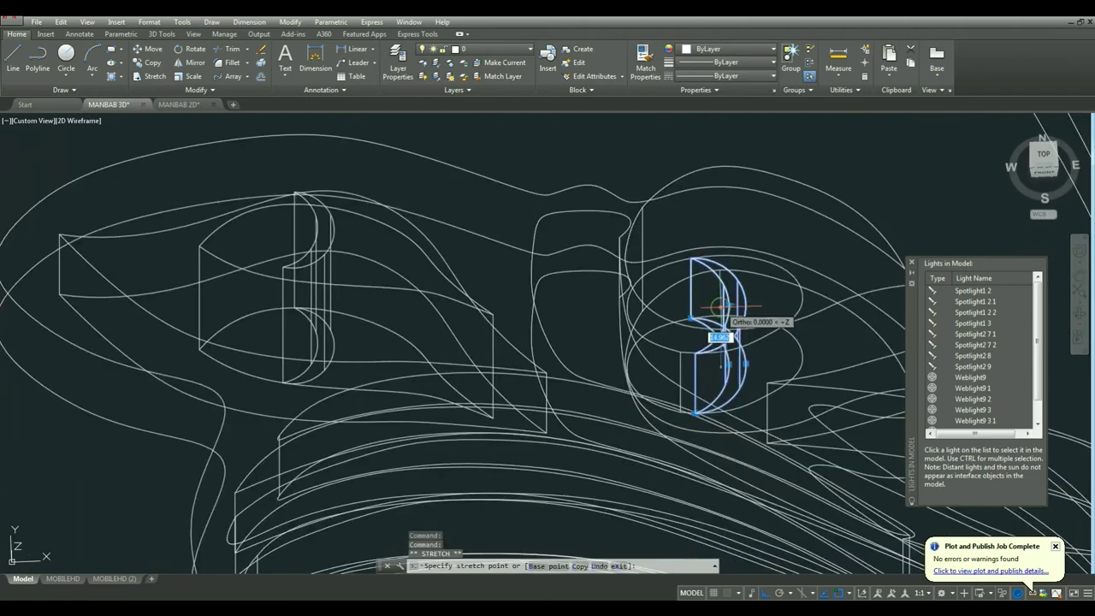
pyautogui.click(721, 318)
pyautogui.moveTo(721, 317)
pyautogui.keyDown('shift'); pyautogui.mouseDown(button='middle')
pyautogui.moveTo(571, 417)
pyautogui.moveTo(667, 305)
pyautogui.mouseUp(button='middle'); pyautogui.keyUp('shift')
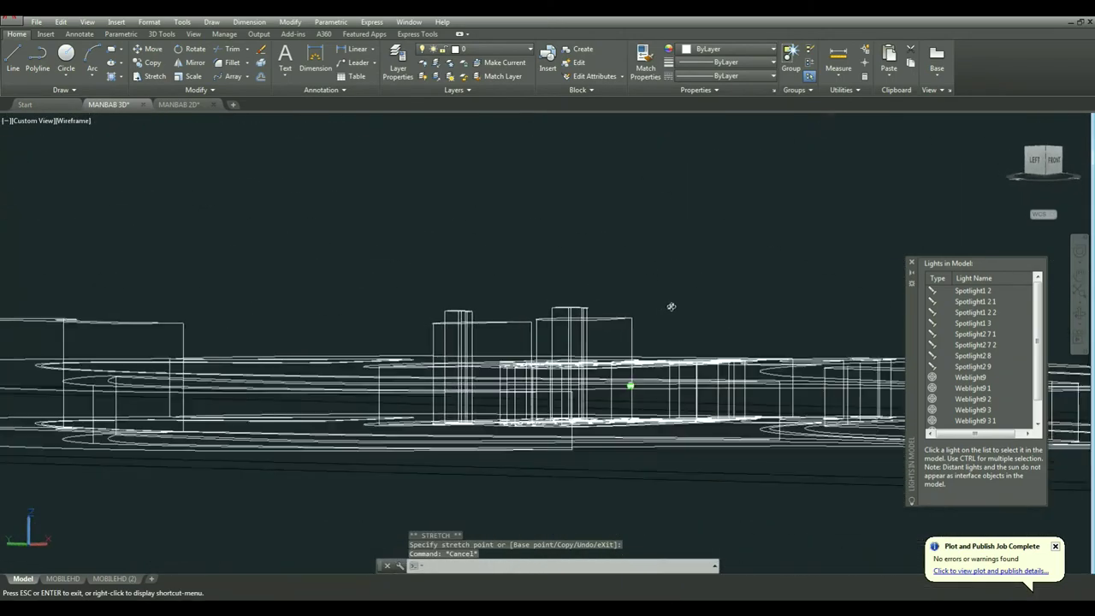
pyautogui.click(497, 237)
pyautogui.scroll(2, 448, 286)
pyautogui.press('Escape')
pyautogui.scroll(-3, 446, 285)
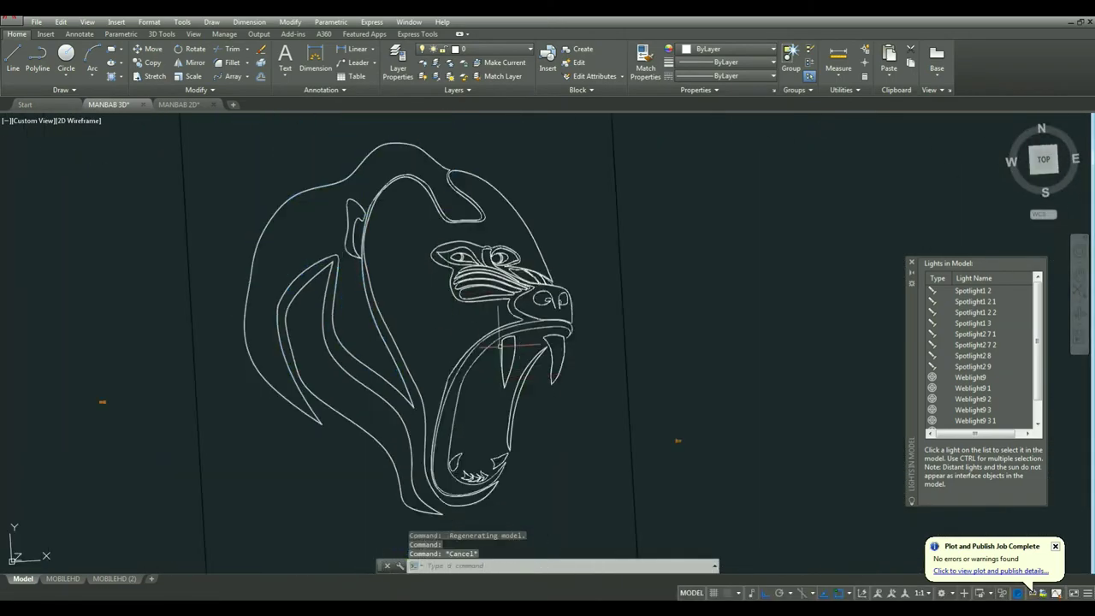
pyautogui.keyDown('shift'); pyautogui.moveTo(447, 285); pyautogui.dragTo(556, 308, button='middle'); pyautogui.keyUp('shift')
# Try a SUBTRACT on the eye outlines, then undo it.
pyautogui.scroll(4, 556, 308)
pyautogui.write('sub')
pyautogui.press('Return')
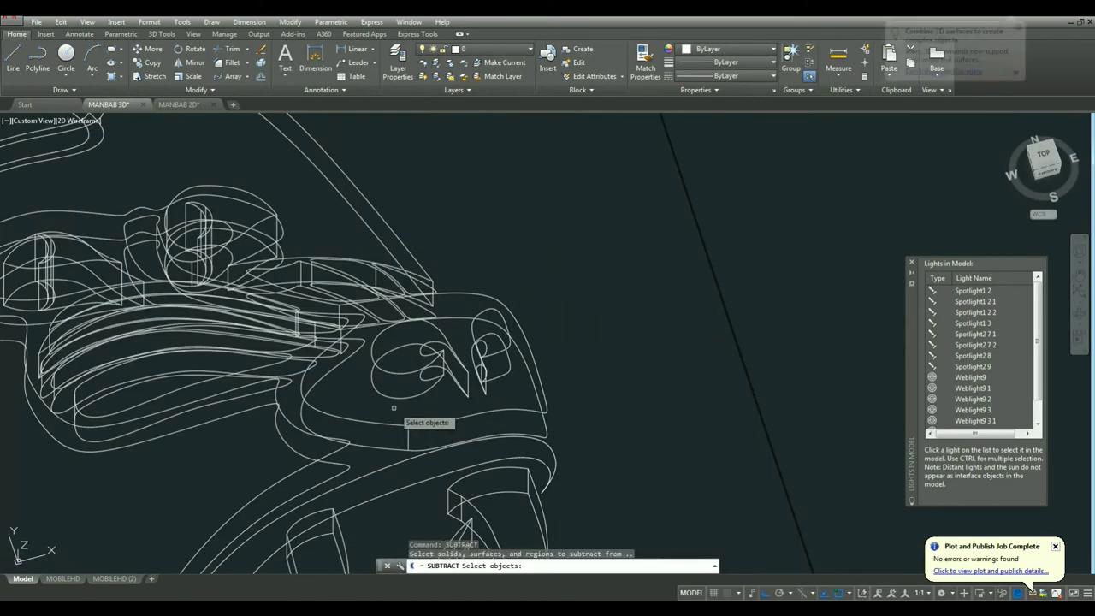
pyautogui.click(409, 419)
pyautogui.click(452, 384)
pyautogui.click(457, 379)
pyautogui.click(496, 354)
pyautogui.press('Escape')
pyautogui.hotkey('ctrl', 'z')
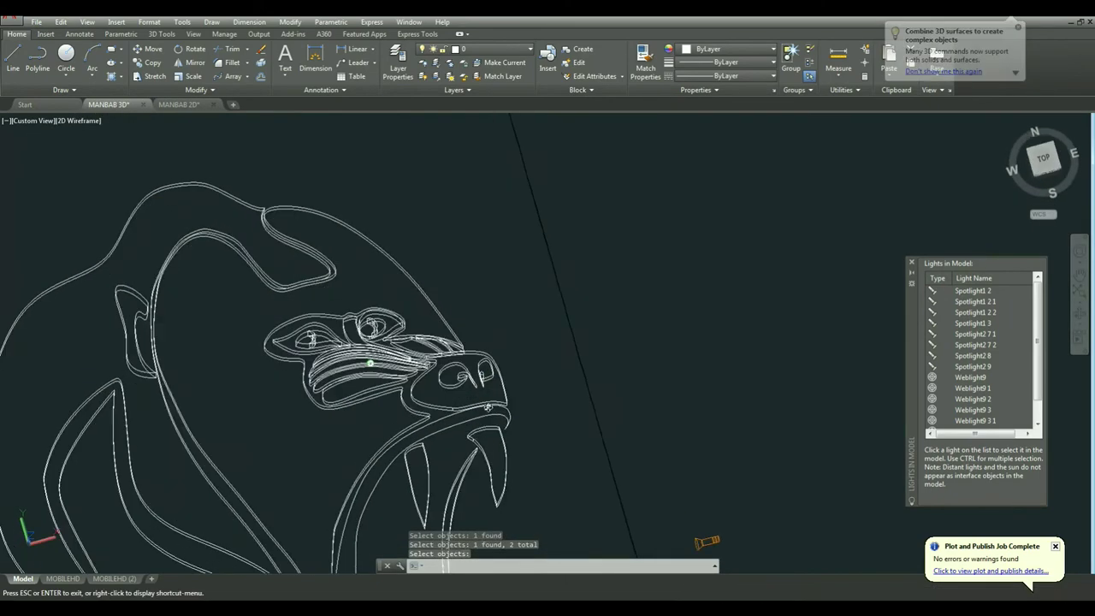
# Colour the nose outlines magenta and the muzzle ridge outlines blue.
pyautogui.click(717, 53)
pyautogui.click(701, 159)
pyautogui.scroll(4, 367, 379)
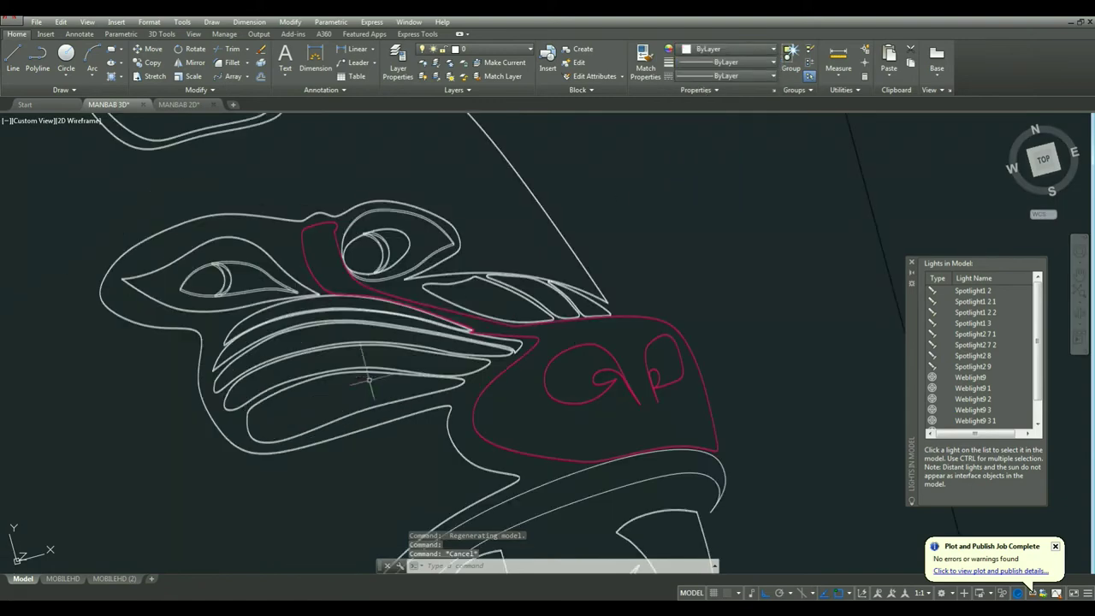
pyautogui.moveTo(366, 440); pyautogui.dragTo(313, 330)
pyautogui.scroll(3, 428, 360)
pyautogui.click(602, 295)
pyautogui.click(425, 346)
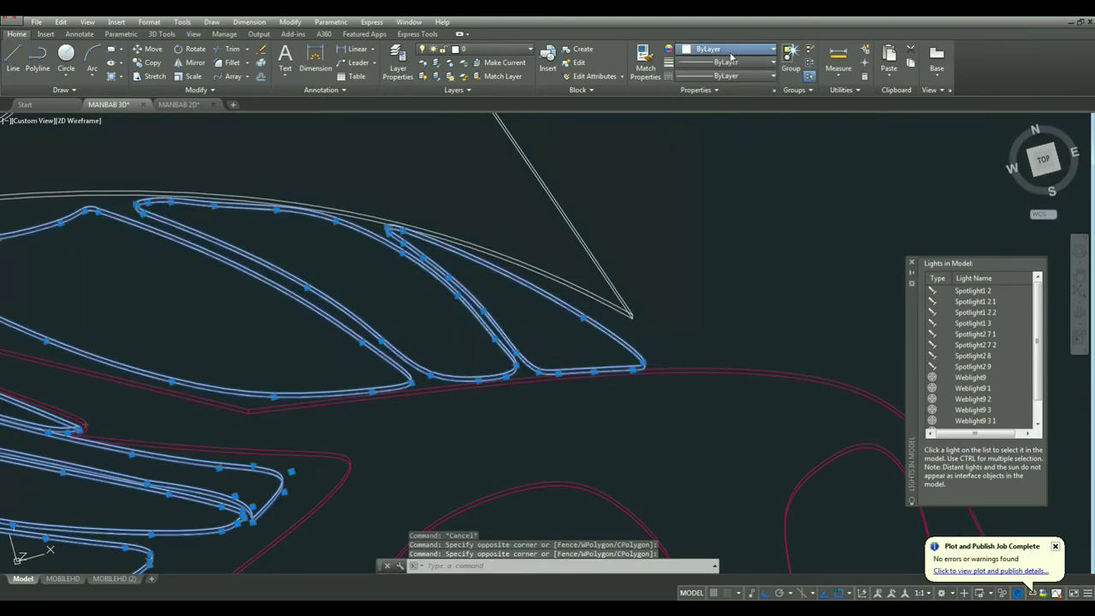
pyautogui.click(717, 53)
pyautogui.click(692, 159)
pyautogui.press('Escape')
# Check the MANBAB 2D photo drawing, then return to MANBAB 3D.
pyautogui.scroll(-3, 667, 355)
pyautogui.scroll(-2, 666, 356)
pyautogui.scroll(-2, 599, 325)
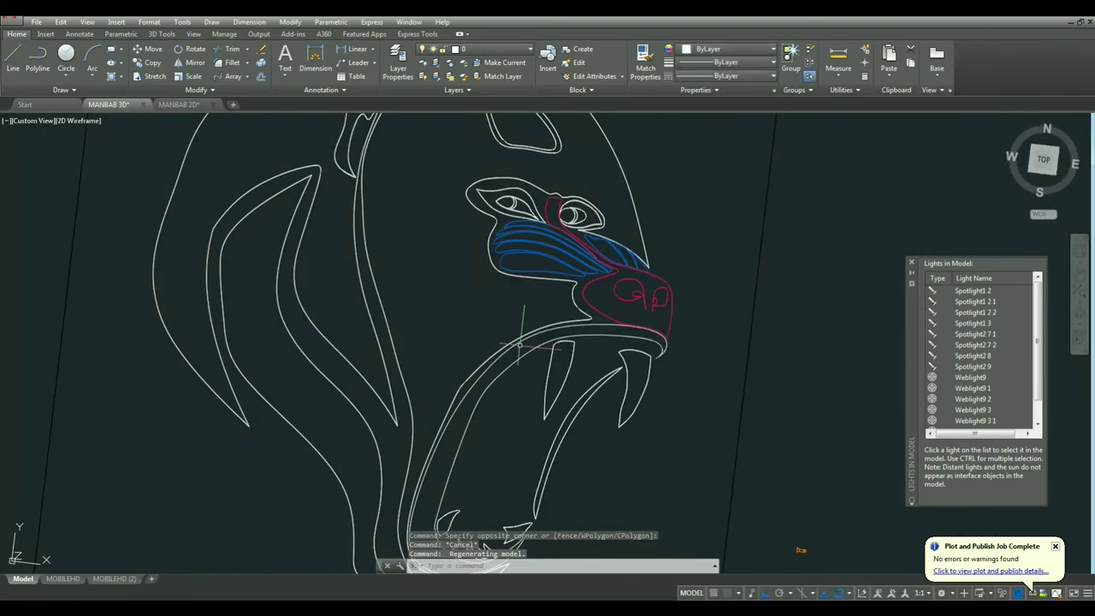
pyautogui.click(365, 203)
pyautogui.click(182, 104)
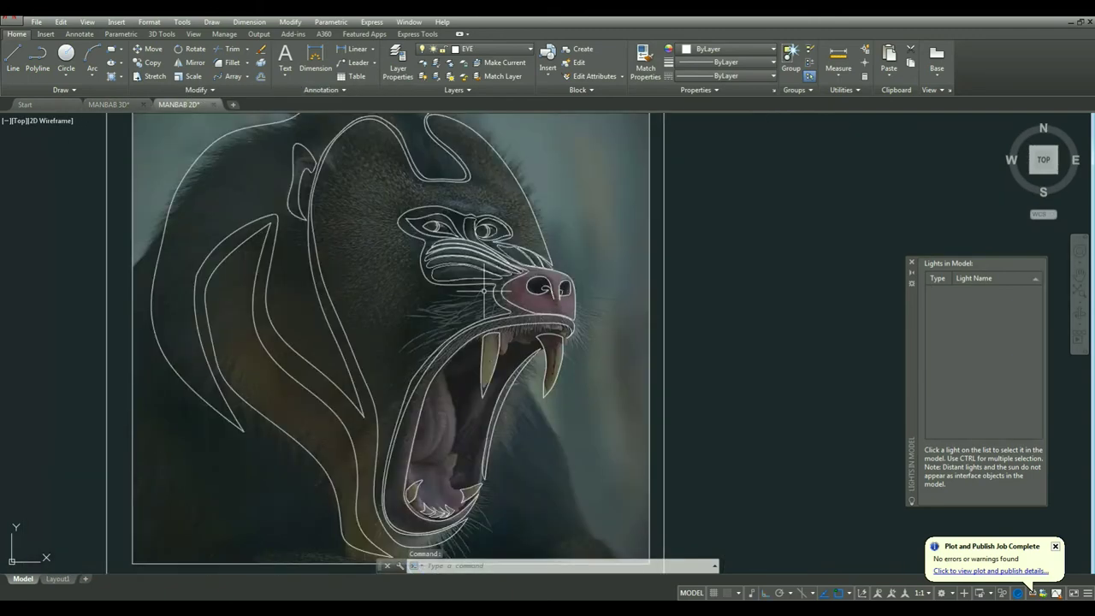
pyautogui.scroll(4, 403, 257)
pyautogui.click(108, 105)
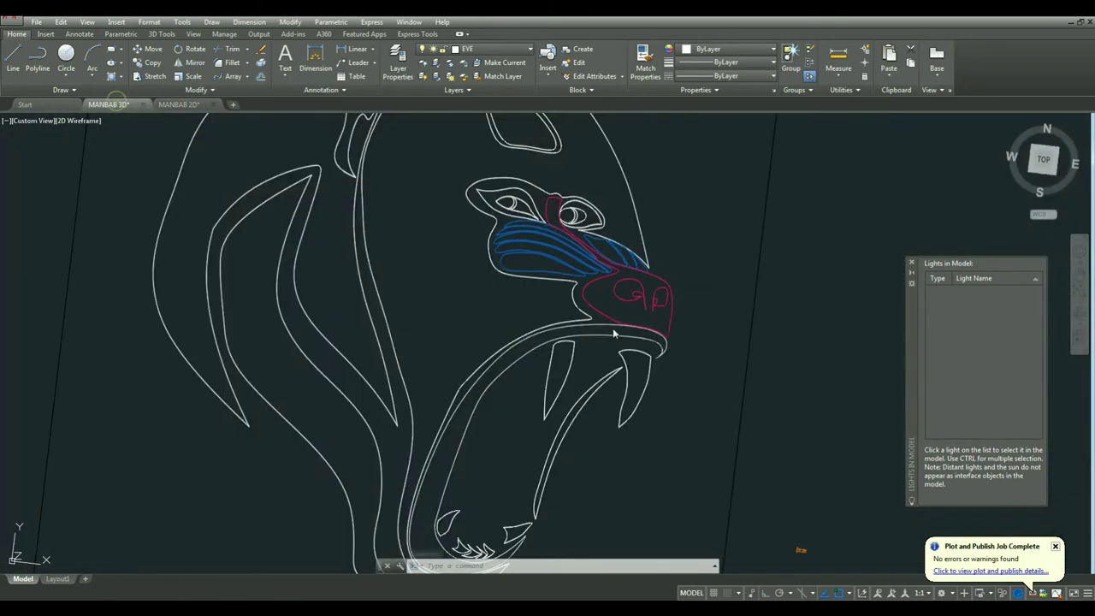
# Give the outer head outline a gold true colour.
pyautogui.click(393, 282)
pyautogui.click(727, 49)
pyautogui.click(707, 203)
pyautogui.click(184, 169)
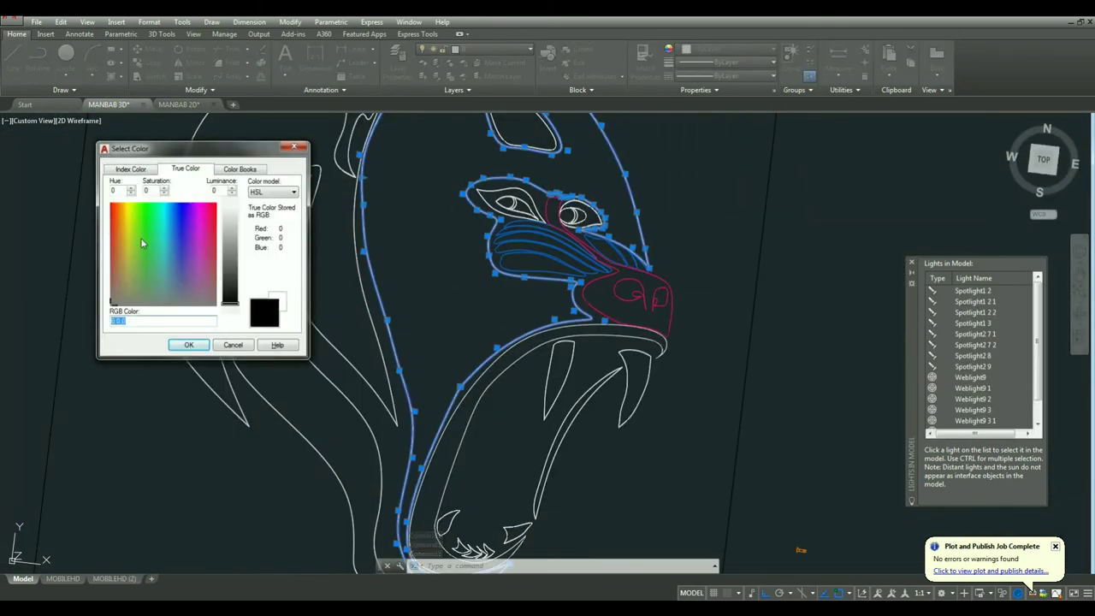
pyautogui.click(129, 271)
pyautogui.moveTo(231, 255); pyautogui.dragTo(230, 245)
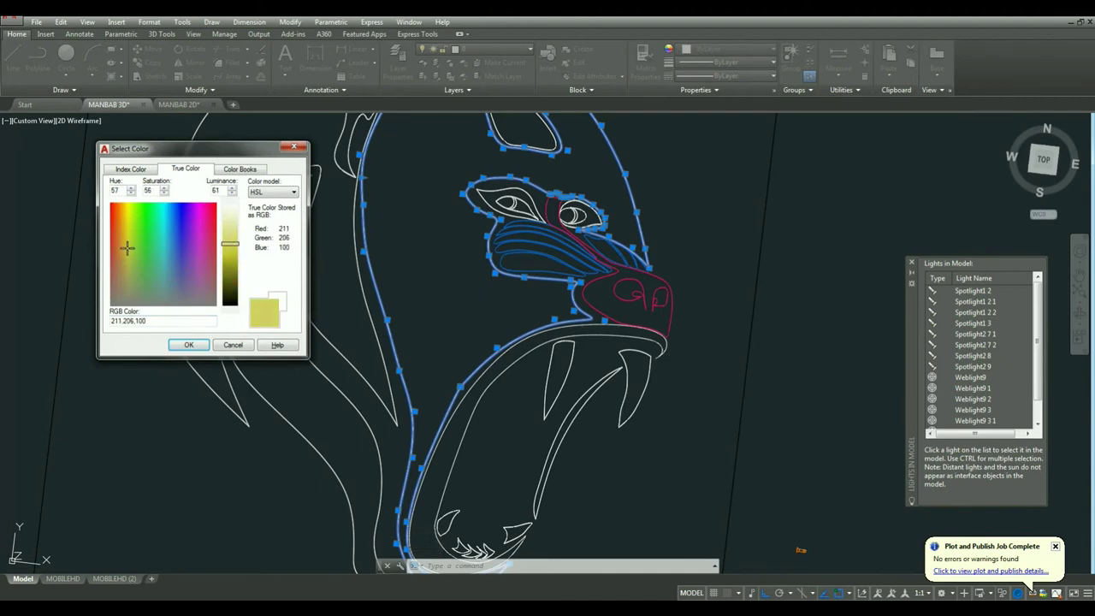
pyautogui.click(189, 345)
pyautogui.scroll(-3, 547, 342)
# Colour the left outer outline dark brown 105,78,43.
pyautogui.click(257, 218)
pyautogui.click(727, 49)
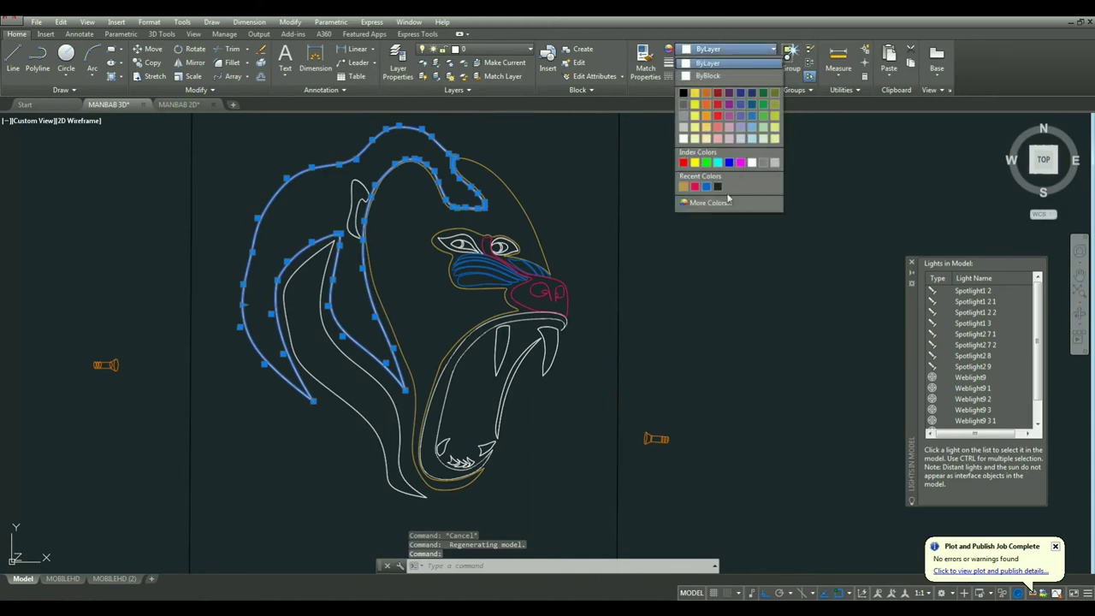
pyautogui.click(728, 202)
pyautogui.click(185, 168)
pyautogui.click(120, 262)
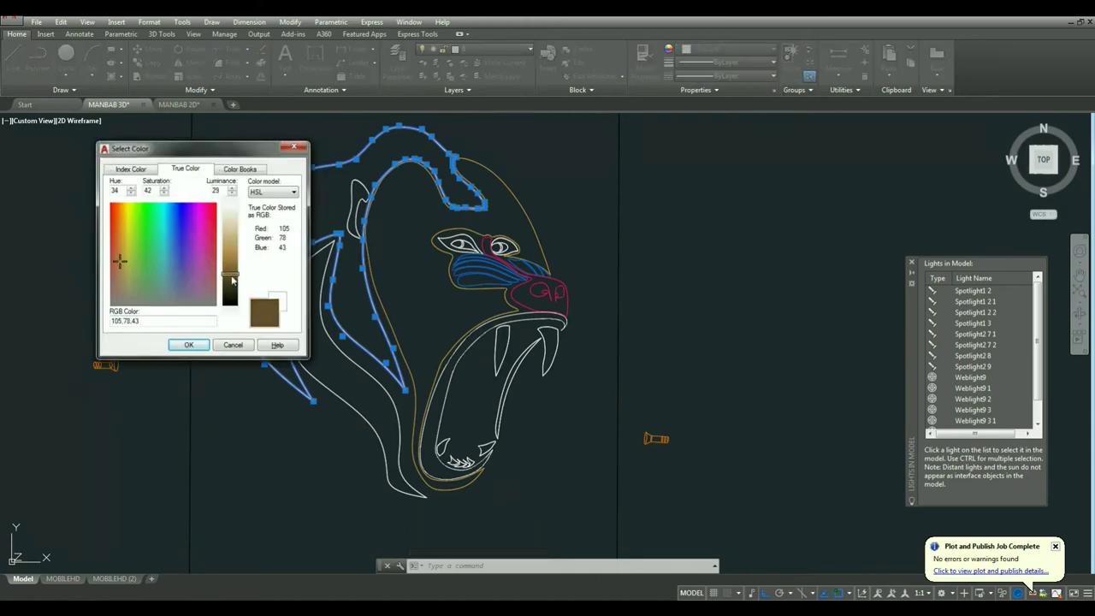
pyautogui.click(189, 344)
pyautogui.press('Escape')
# Colour the inner left outline pale tan 207,178,140.
pyautogui.click(363, 368)
pyautogui.click(728, 48)
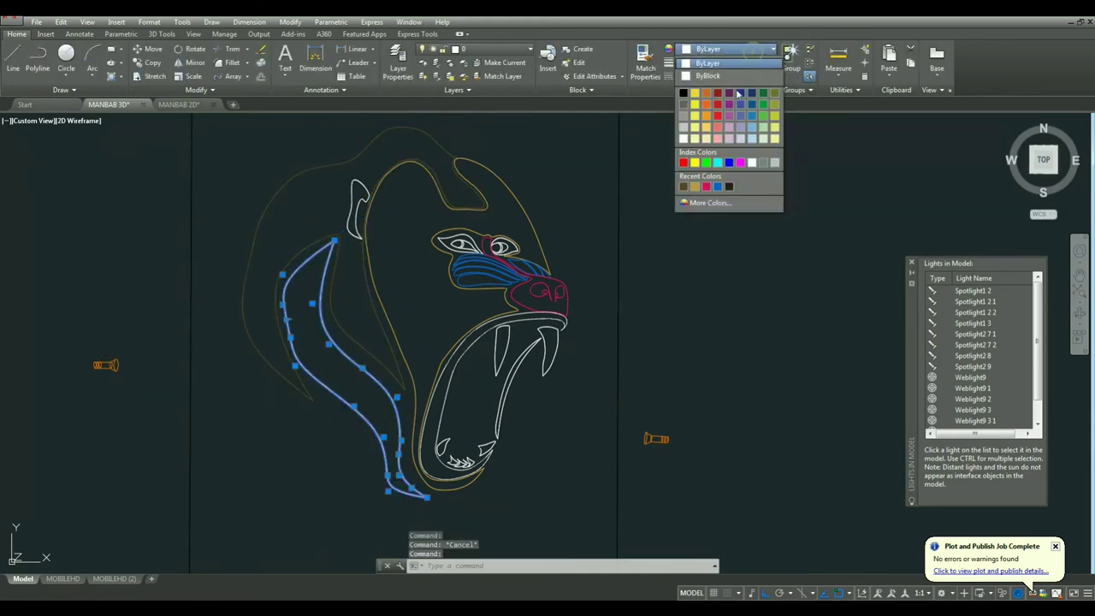
pyautogui.click(710, 201)
pyautogui.click(185, 168)
pyautogui.click(120, 262)
pyautogui.click(230, 240)
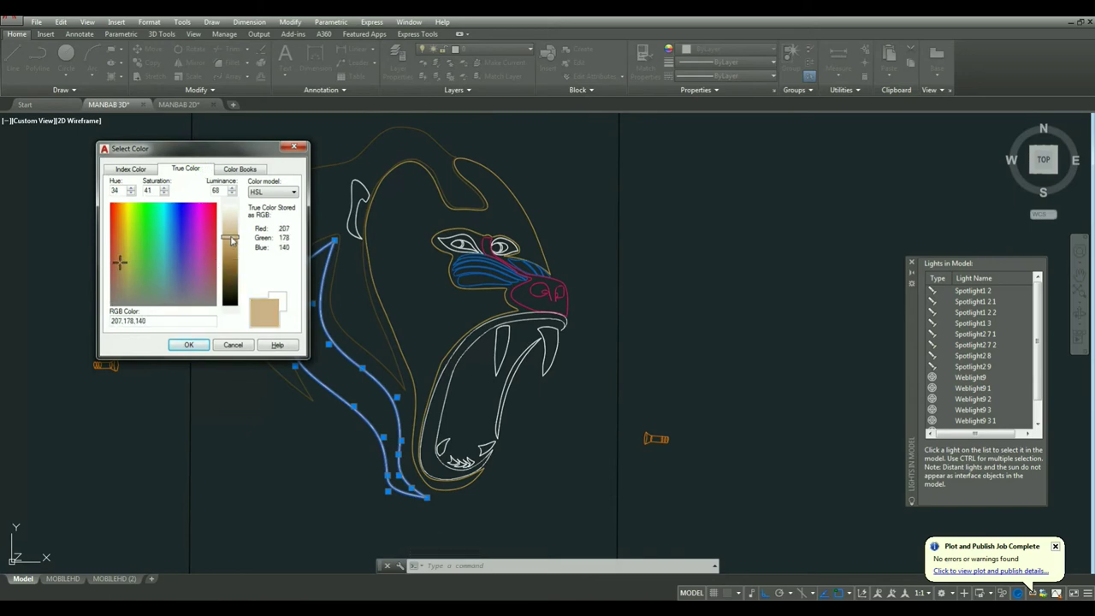
pyautogui.click(189, 345)
pyautogui.press('Escape')
# Give the small ear outline a recently used colour.
pyautogui.scroll(-2, 428, 326)
pyautogui.scroll(5, 414, 259)
pyautogui.click(346, 261)
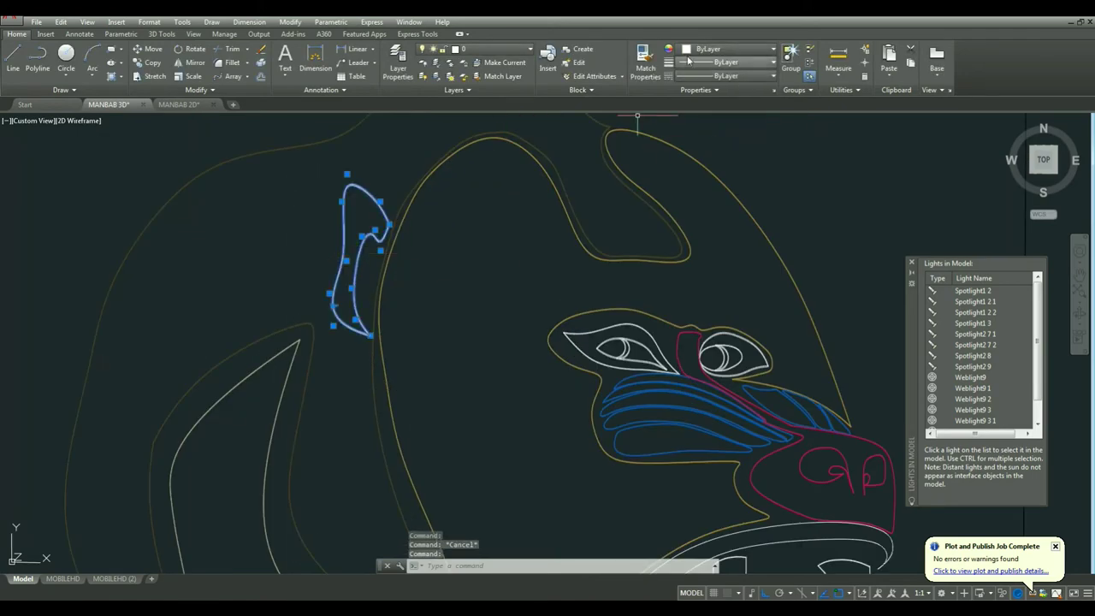
pyautogui.click(728, 48)
pyautogui.click(706, 188)
pyautogui.press('Escape')
# Colour both eye outlines grey 147,149,152.
pyautogui.scroll(-2, 514, 245)
pyautogui.scroll(4, 548, 258)
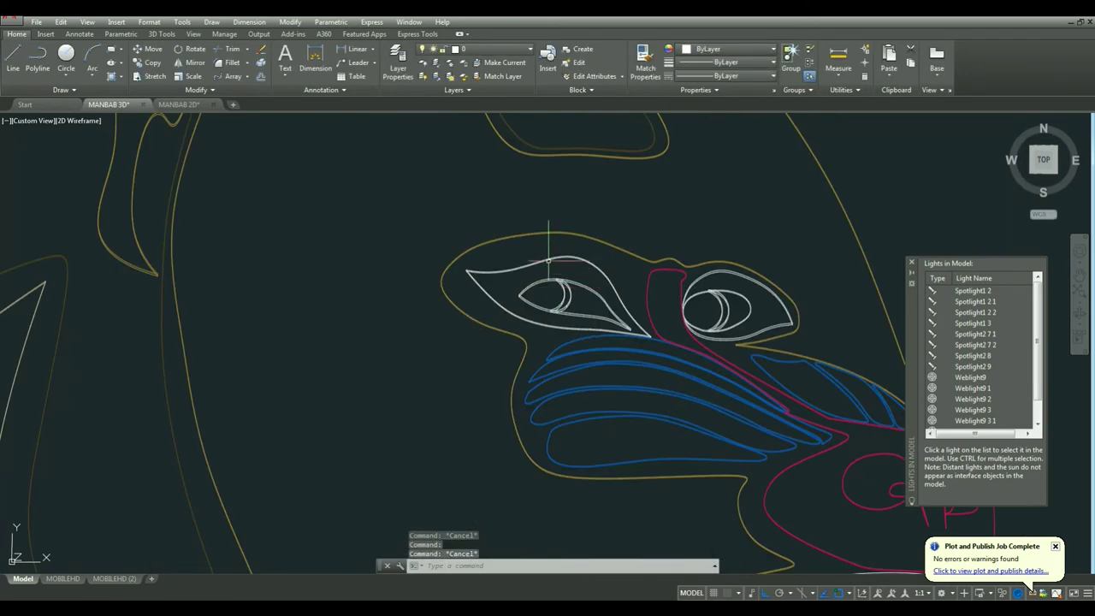
pyautogui.click(549, 260)
pyautogui.click(713, 271)
pyautogui.click(728, 49)
pyautogui.click(702, 188)
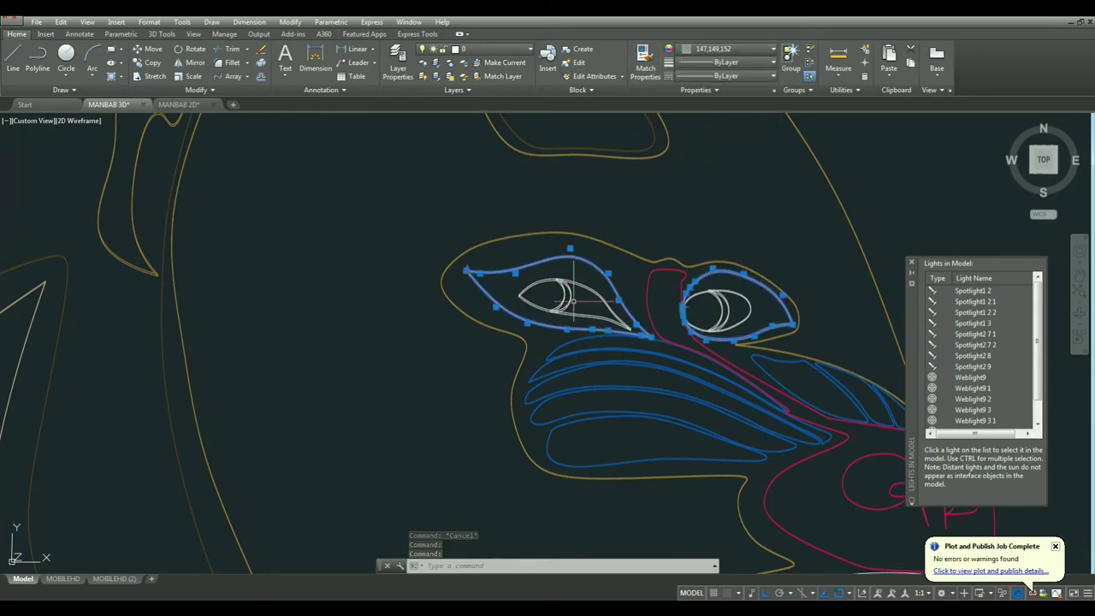
pyautogui.press('Escape')
# Select both eye crescents and browse colour choices without changing them.
pyautogui.click(727, 49)
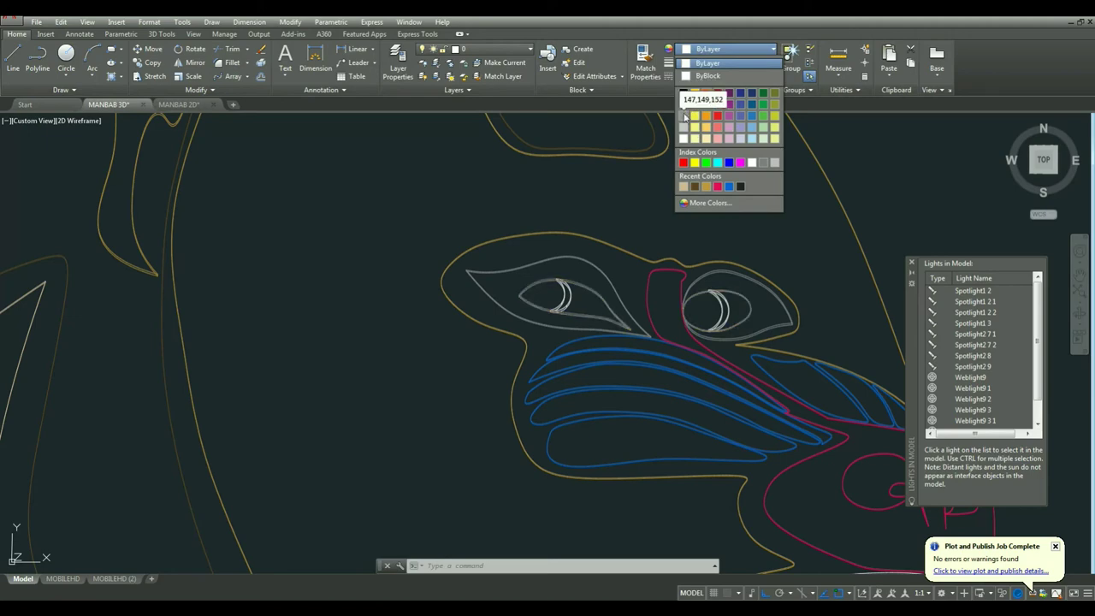
pyautogui.press('Escape')
pyautogui.click(563, 295)
pyautogui.click(718, 308)
pyautogui.click(727, 49)
pyautogui.press('Escape')
pyautogui.scroll(-3, 562, 359)
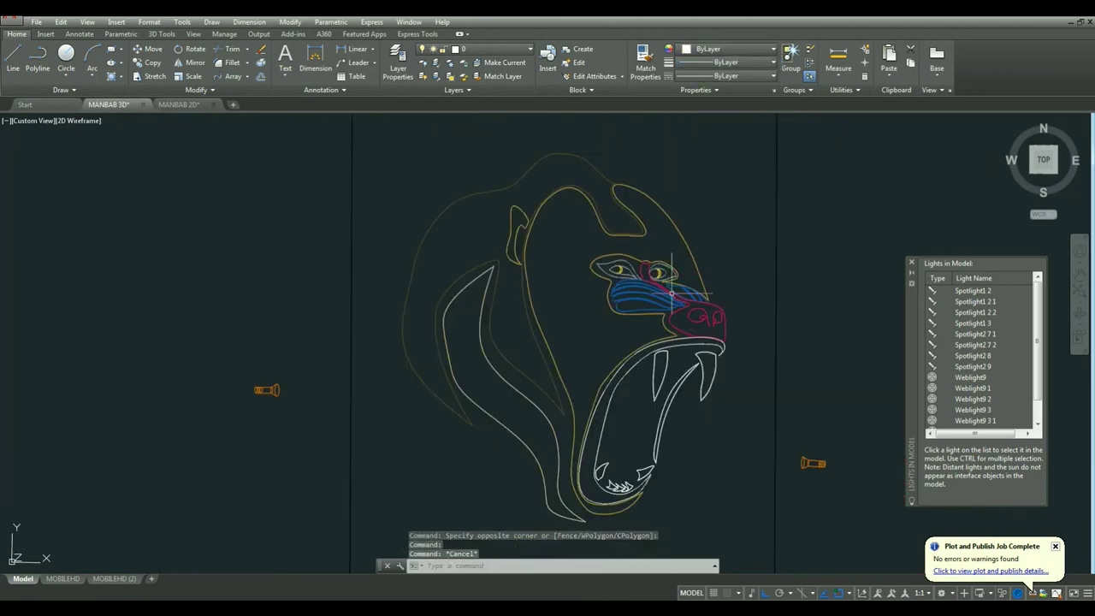
pyautogui.scroll(5, 563, 360)
# Give the mouth outline a light pink true colour.
pyautogui.click(512, 364)
pyautogui.click(728, 49)
pyautogui.click(710, 203)
pyautogui.click(186, 168)
pyautogui.moveTo(201, 218); pyautogui.dragTo(118, 214)
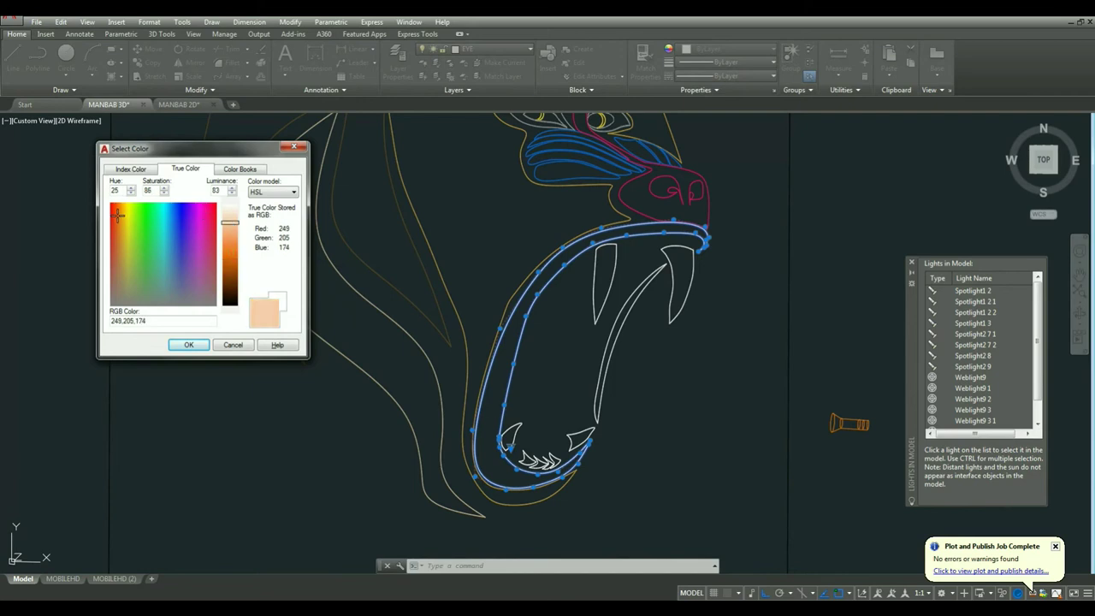
pyautogui.click(188, 345)
pyautogui.click(518, 330)
pyautogui.click(698, 89)
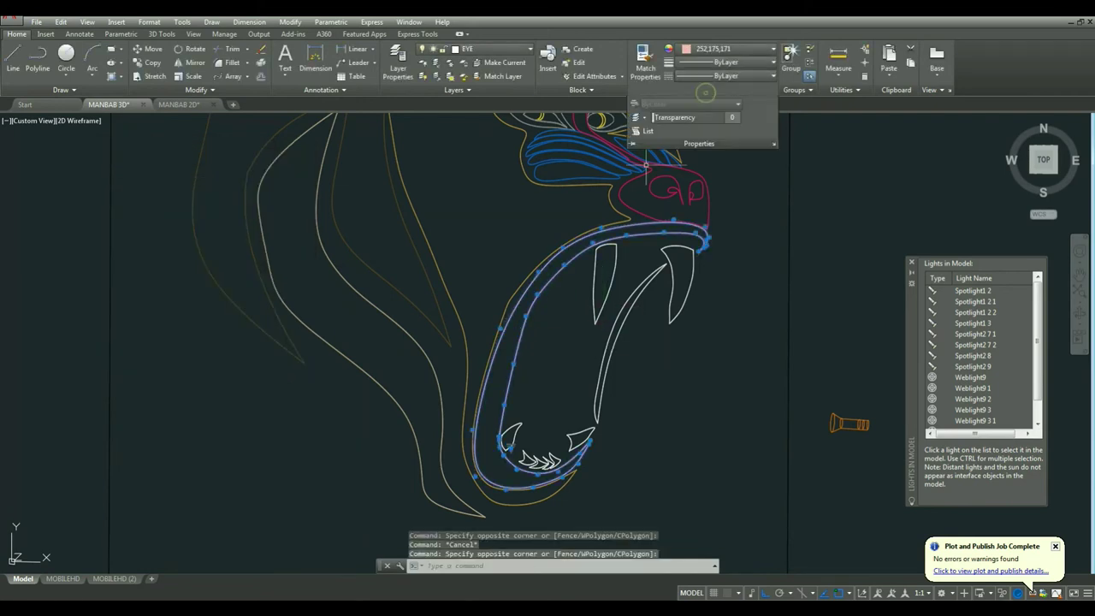
pyautogui.press('Escape')
# Match properties (MA) from a mouth curve onto the curve beside the right fang.
pyautogui.write('ma')
pyautogui.press('Return')
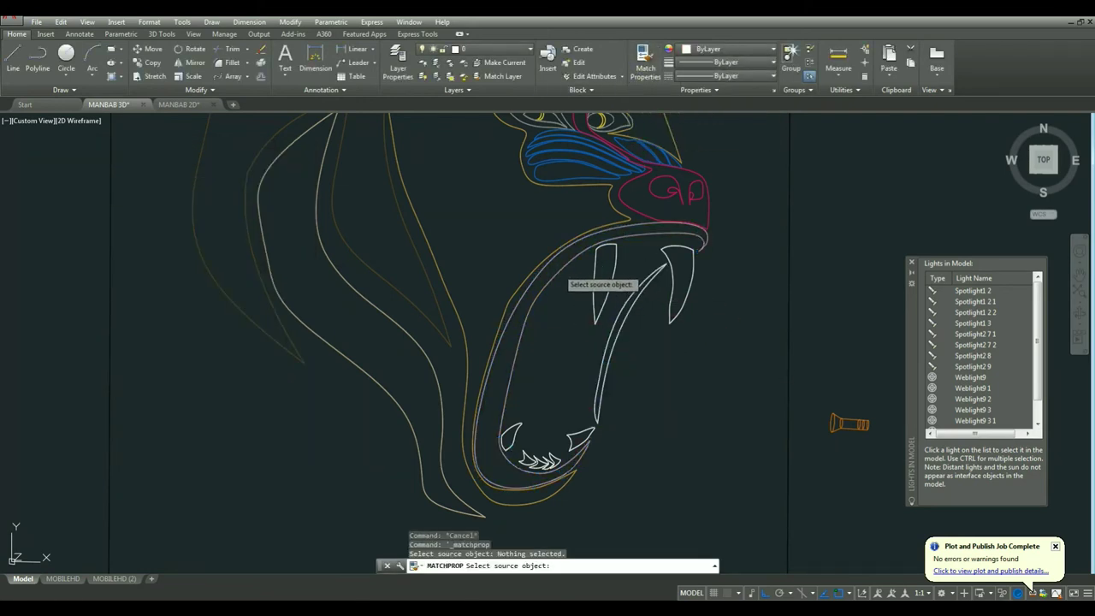
pyautogui.click(599, 287)
pyautogui.click(618, 342)
pyautogui.press('Escape')
# Give both upper fangs and the lower teeth the pale cream true colour 251,243,188.
pyautogui.moveTo(710, 296); pyautogui.dragTo(587, 287)
pyautogui.scroll(8, 537, 470)
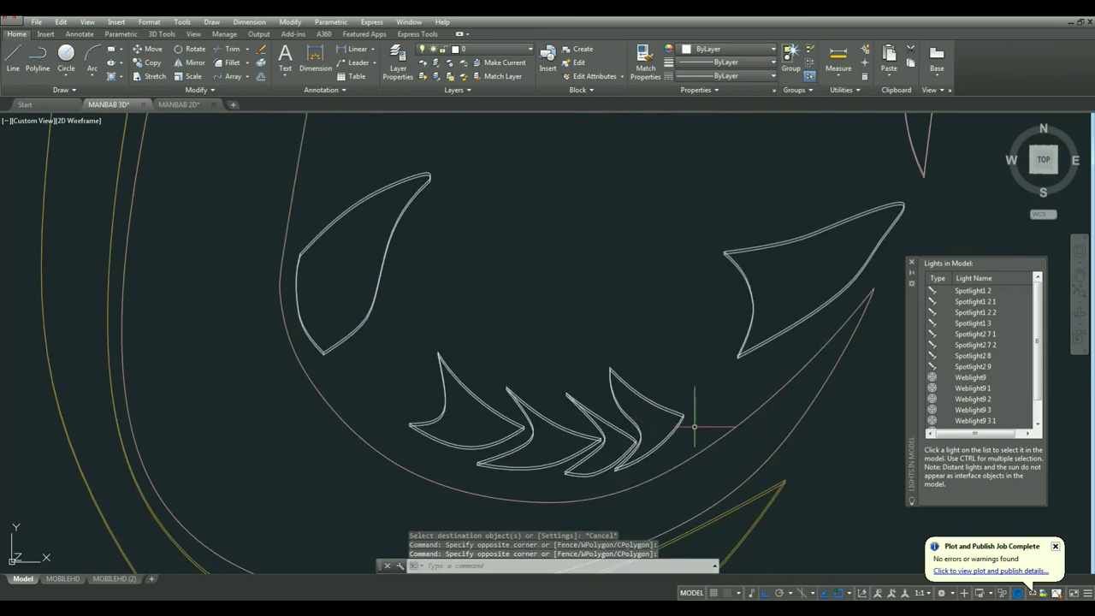
pyautogui.moveTo(697, 428); pyautogui.dragTo(403, 283)
pyautogui.click(751, 300)
pyautogui.scroll(-5, 651, 291)
pyautogui.keyDown('shift'); pyautogui.moveTo(604, 382); pyautogui.dragTo(710, 325, button='middle'); pyautogui.keyUp('shift')
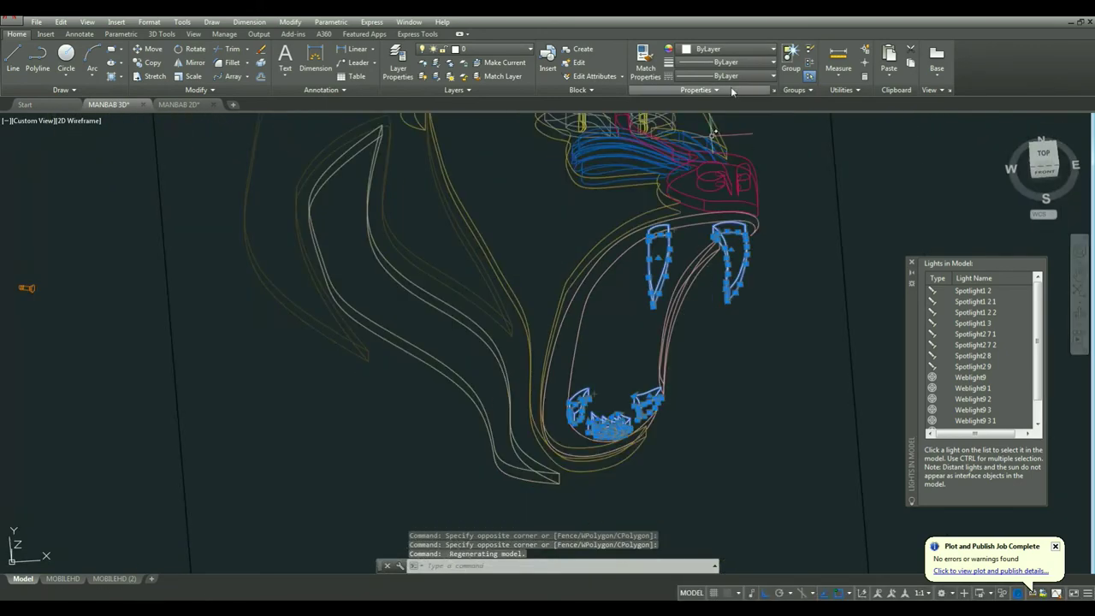
pyautogui.click(728, 48)
pyautogui.click(707, 203)
pyautogui.click(126, 228)
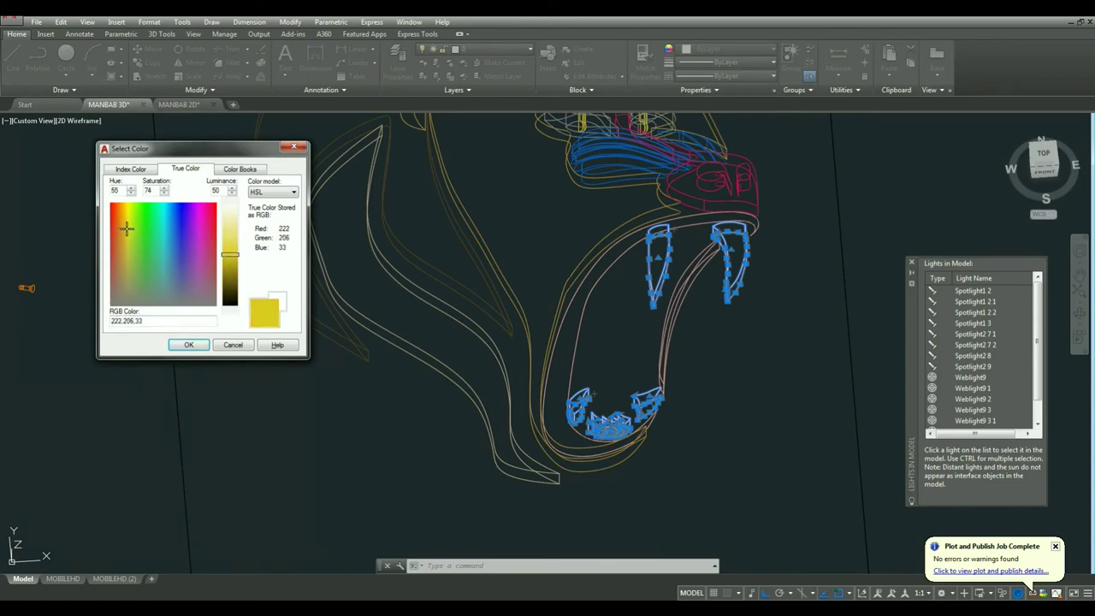
pyautogui.click(188, 344)
pyautogui.press('Escape')
# Switch the viewport to the Realistic visual style and tilt the view.
pyautogui.click(77, 121)
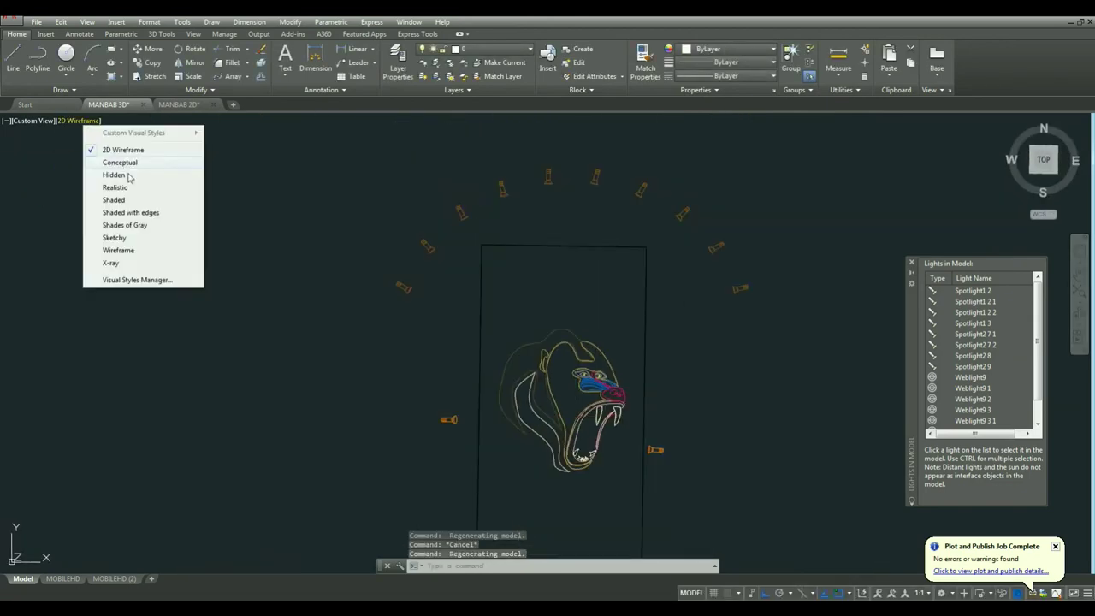
pyautogui.click(102, 189)
pyautogui.scroll(10, 599, 386)
pyautogui.keyDown('shift'); pyautogui.moveTo(548, 274); pyautogui.dragTo(542, 197, button='middle'); pyautogui.keyUp('shift')
pyautogui.scroll(-5, 542, 198)
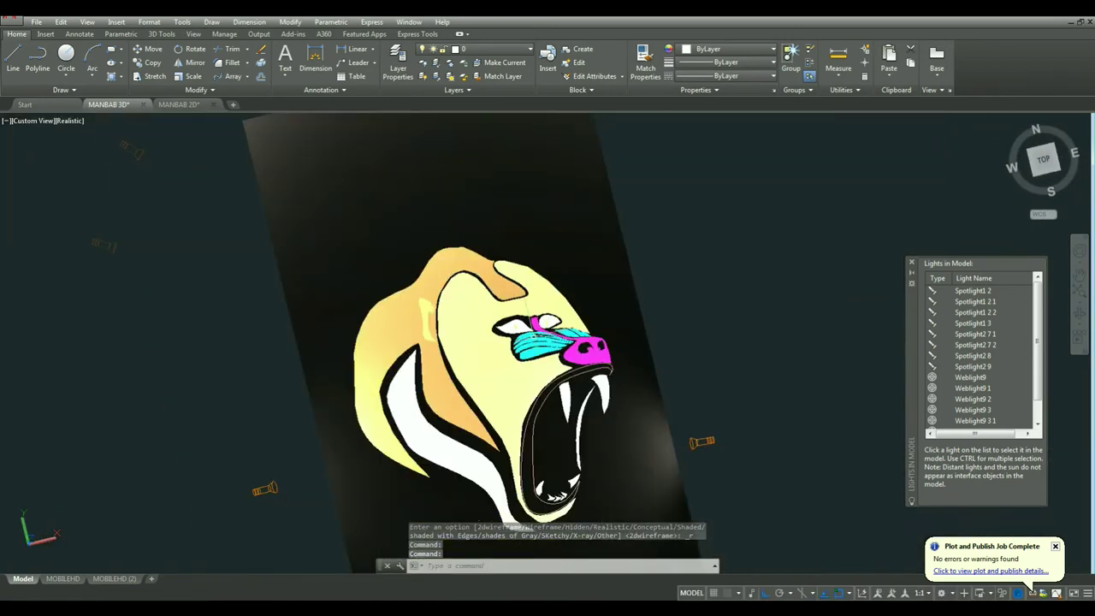
pyautogui.scroll(-3, 542, 198)
# Move a spotlight's target point to a new spot, orbiting to check its aim.
pyautogui.click(230, 547)
pyautogui.click(436, 479)
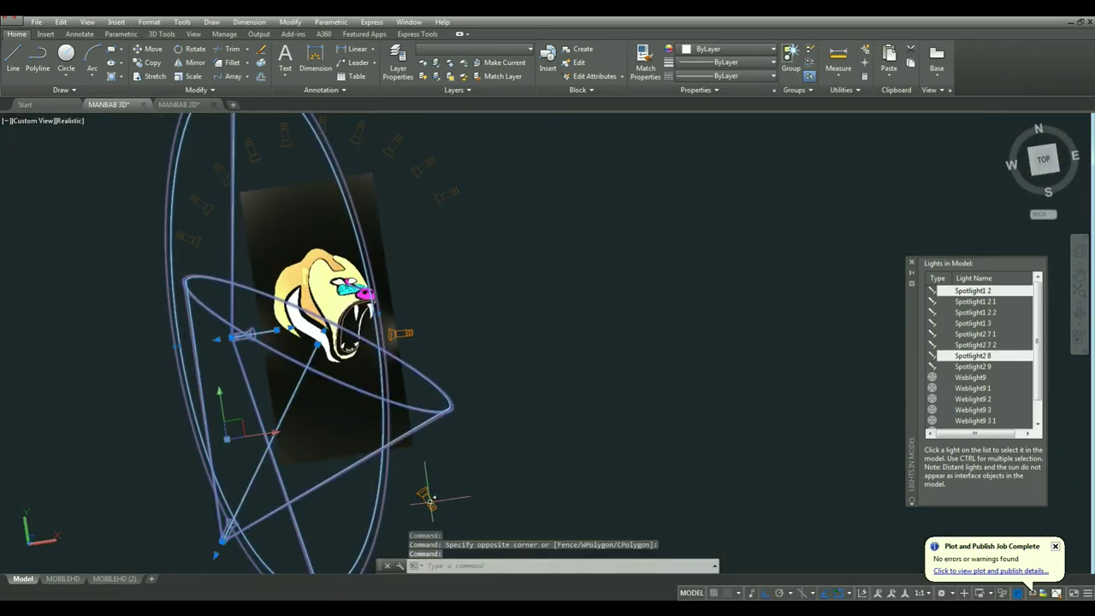
pyautogui.press('Escape')
pyautogui.click(402, 332)
pyautogui.click(524, 331)
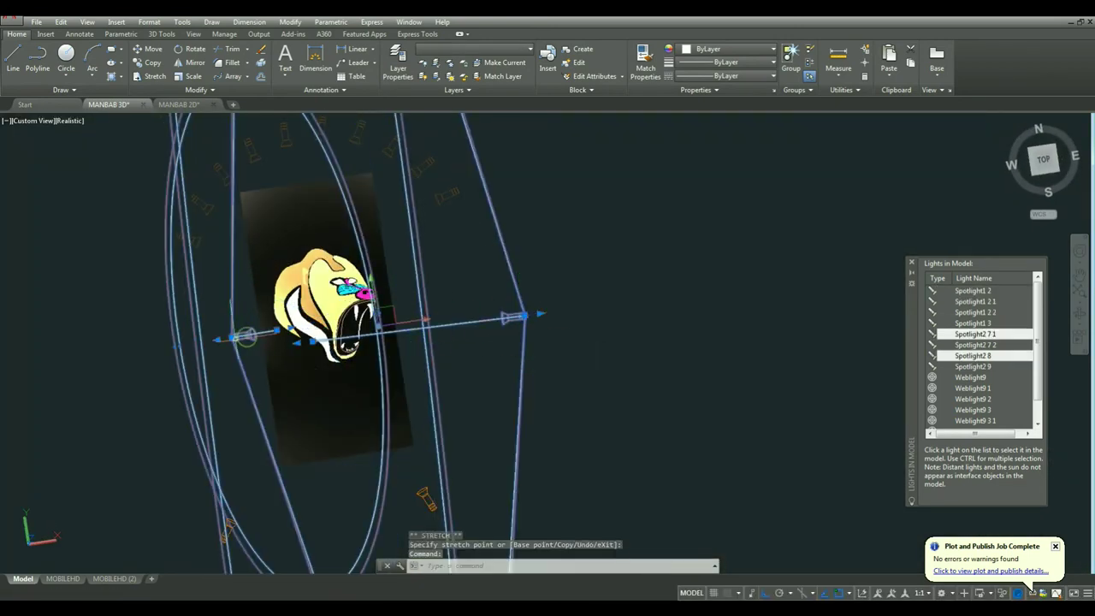
pyautogui.keyDown('shift'); pyautogui.moveTo(343, 385); pyautogui.dragTo(228, 442, button='middle'); pyautogui.keyUp('shift')
pyautogui.click(218, 449)
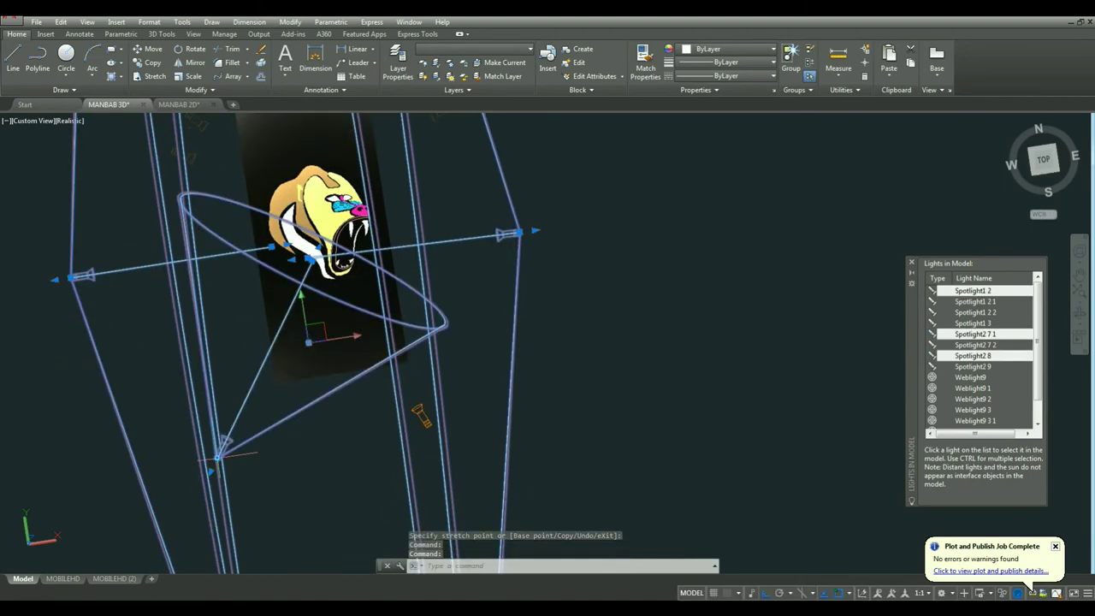
pyautogui.keyDown('shift'); pyautogui.moveTo(352, 466); pyautogui.dragTo(301, 459, button='middle'); pyautogui.keyUp('shift')
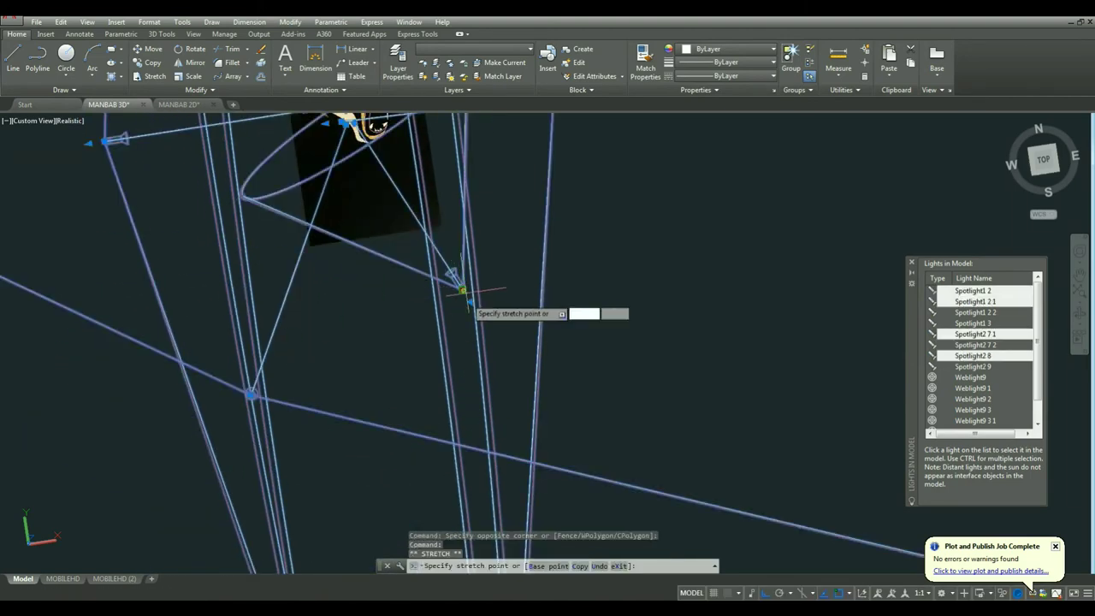
pyautogui.press('Escape')
# Orbit to a low side view and select the arc of arrayed spotlights.
pyautogui.scroll(3, 399, 240)
pyautogui.scroll(2, 399, 239)
pyautogui.scroll(-5, 245, 176)
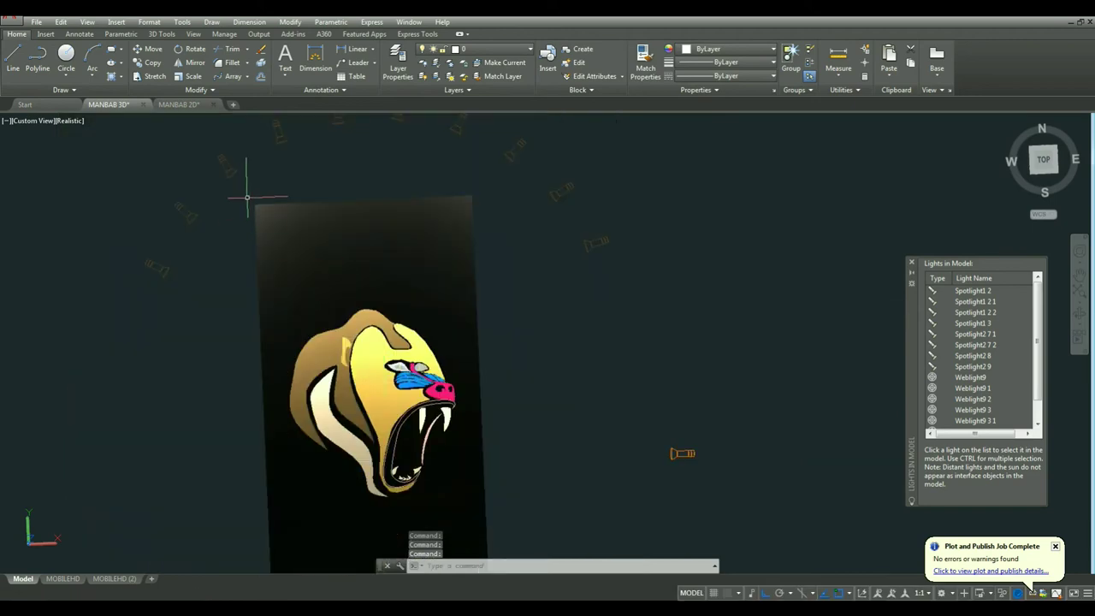
pyautogui.keyDown('shift'); pyautogui.moveTo(244, 177); pyautogui.dragTo(391, 162, button='middle'); pyautogui.keyUp('shift')
pyautogui.click(227, 256)
pyautogui.scroll(3, 199, 271)
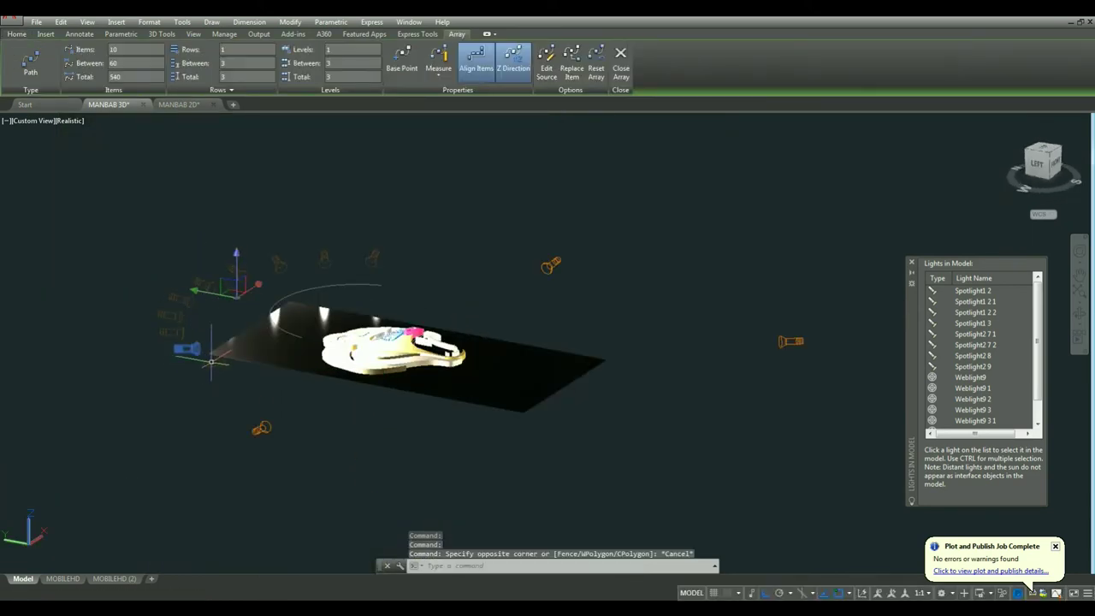
# Reselect the spotlight array while viewing the poster from low and from above.
pyautogui.press('Escape')
pyautogui.click(214, 374)
pyautogui.keyDown('shift'); pyautogui.moveTo(214, 374); pyautogui.dragTo(224, 305, button='middle'); pyautogui.keyUp('shift')
pyautogui.click(225, 304)
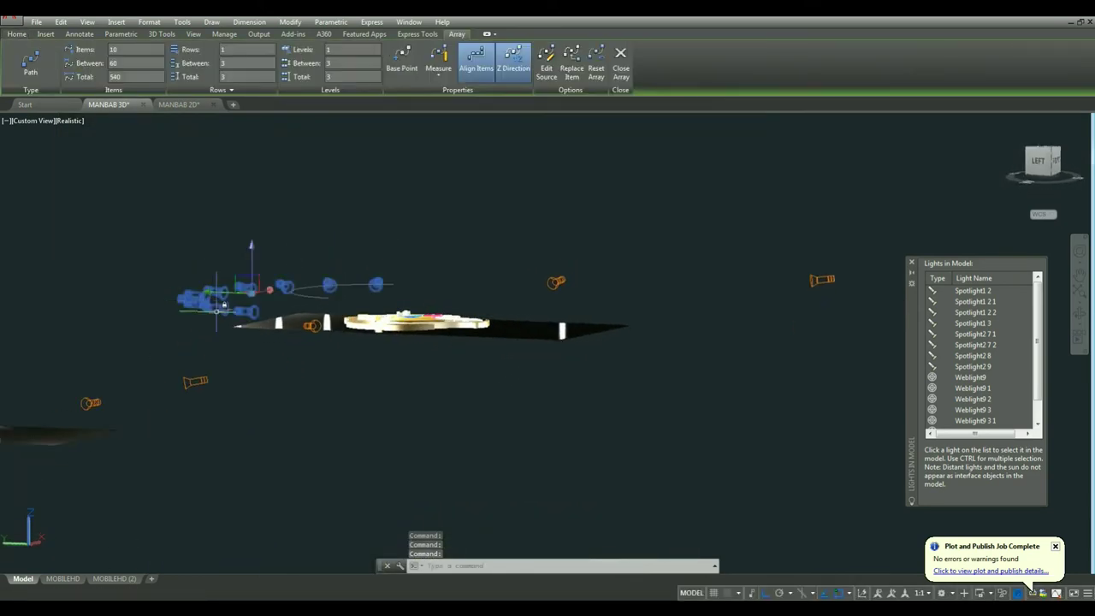
pyautogui.scroll(3, 224, 305)
pyautogui.keyDown('shift'); pyautogui.moveTo(381, 243); pyautogui.dragTo(418, 135, button='middle'); pyautogui.keyUp('shift')
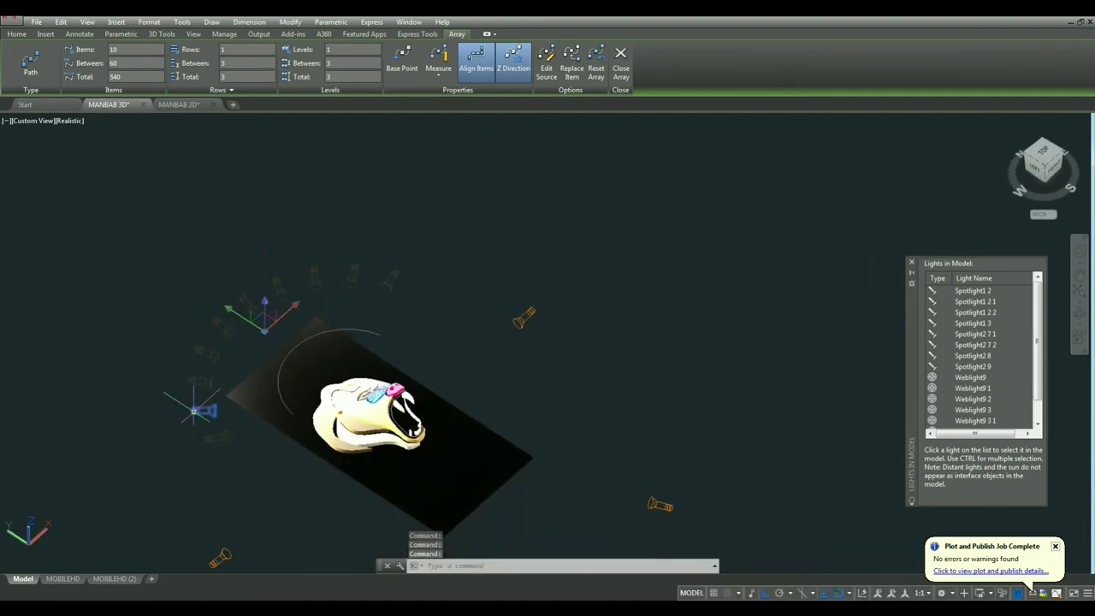
pyautogui.press('Escape')
pyautogui.click(183, 374)
pyautogui.click(221, 422)
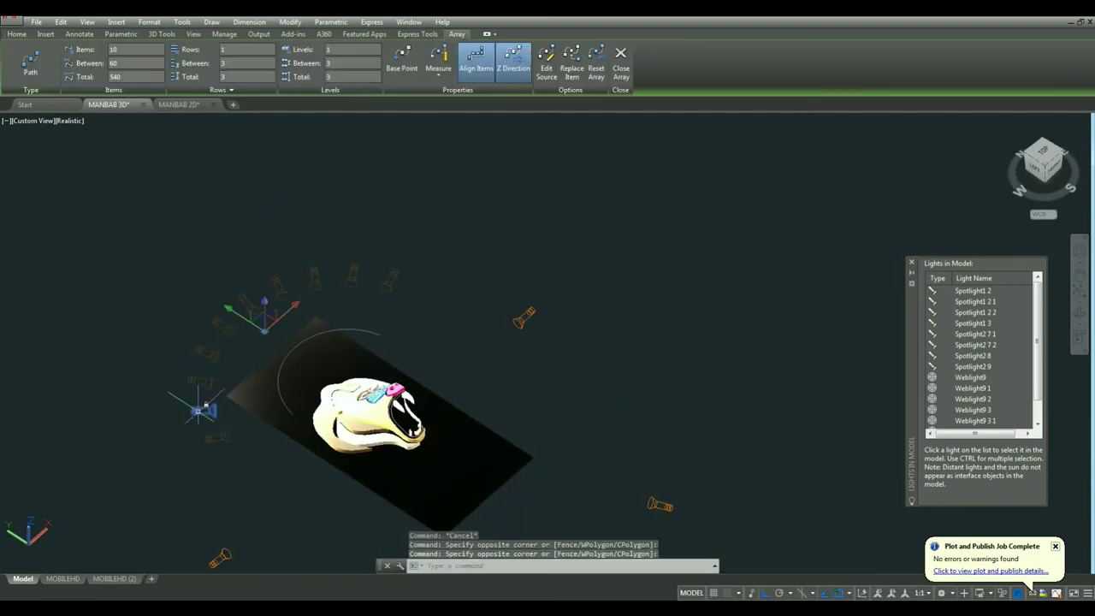
# Try editing the light array, then cancel the array edit without changes.
pyautogui.click(546, 66)
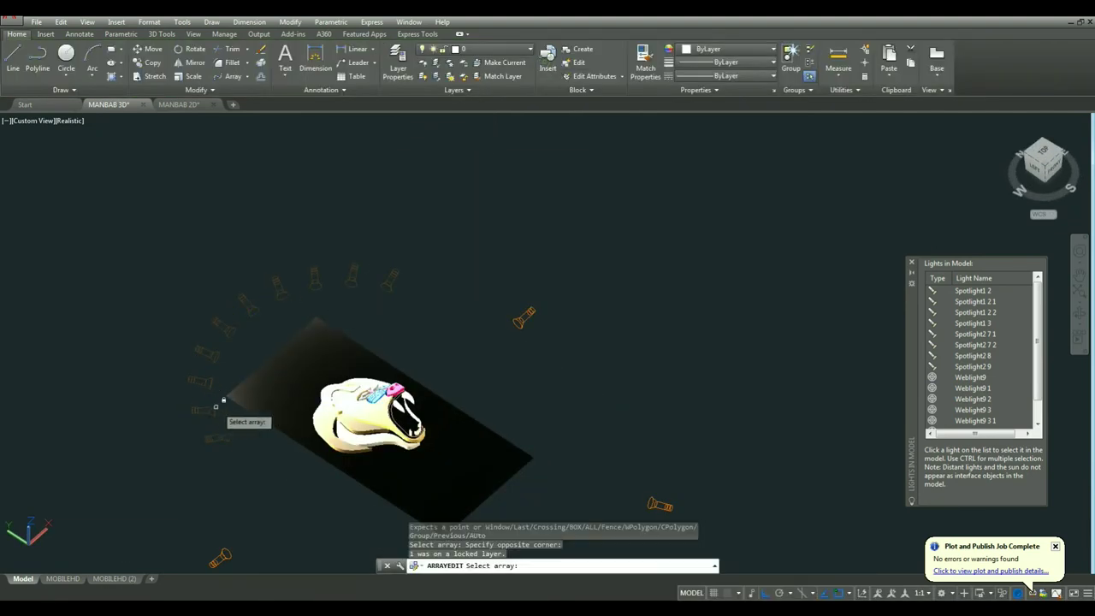
pyautogui.keyDown('shift'); pyautogui.moveTo(228, 420); pyautogui.dragTo(266, 406, button='middle'); pyautogui.keyUp('shift')
pyautogui.click(266, 406)
pyautogui.scroll(5, 233, 389)
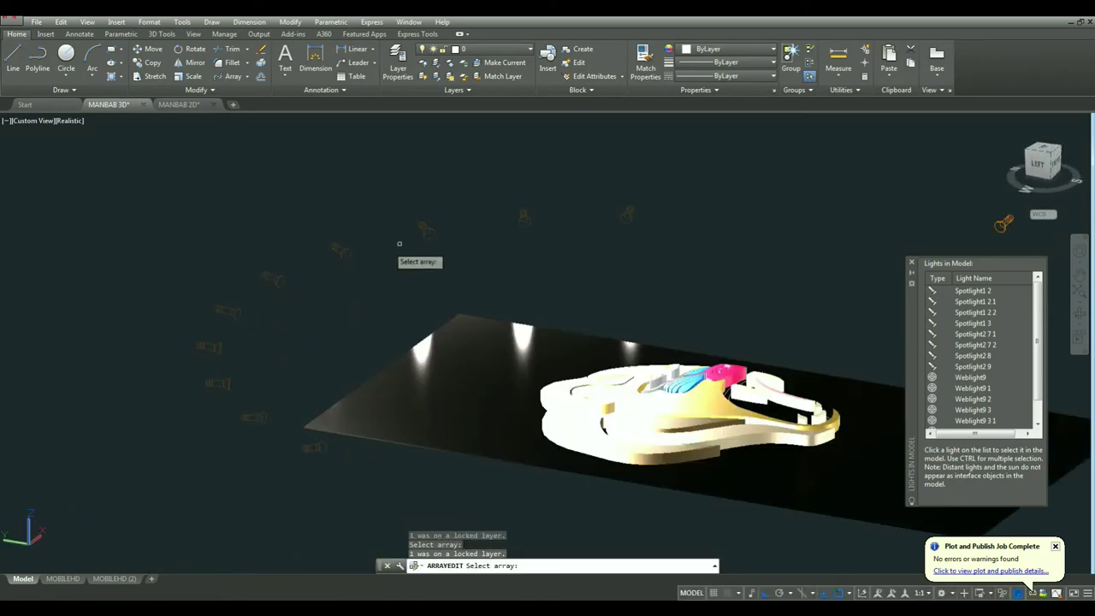
pyautogui.scroll(-5, 528, 373)
pyautogui.click(533, 370)
pyautogui.press('Escape')
pyautogui.press('Escape')
pyautogui.keyDown('shift'); pyautogui.moveTo(398, 349); pyautogui.dragTo(288, 298, button='middle'); pyautogui.keyUp('shift')
pyautogui.click(274, 286)
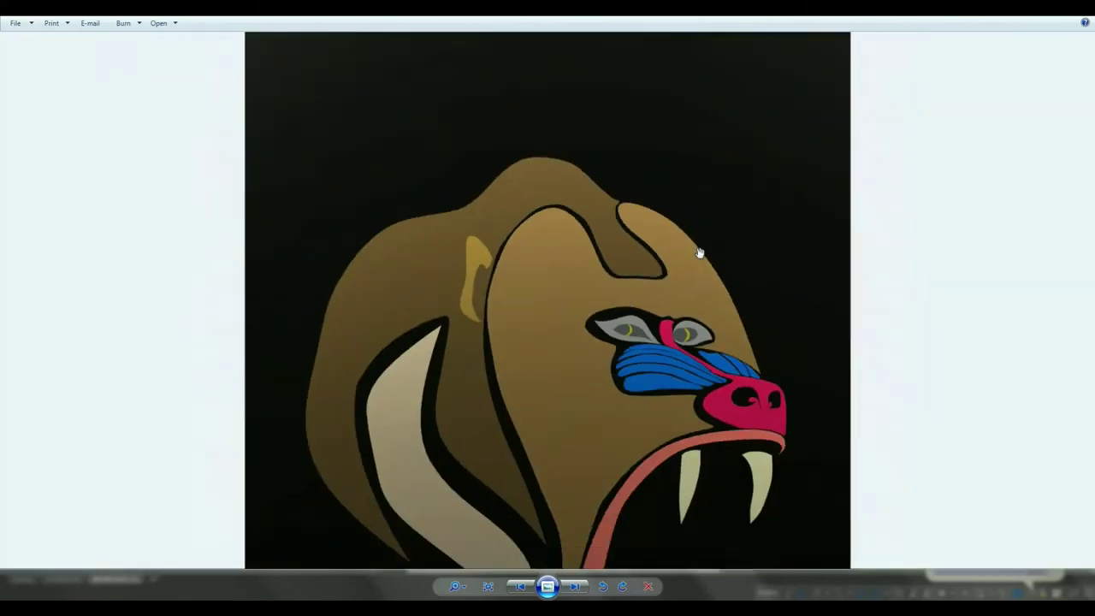
# Zoom in and out on the spotlit mandrill render to inspect its details.
pyautogui.scroll(-2, 653, 415)
pyautogui.scroll(2, 621, 347)
pyautogui.scroll(3, 831, 269)
pyautogui.scroll(-2, 731, 317)
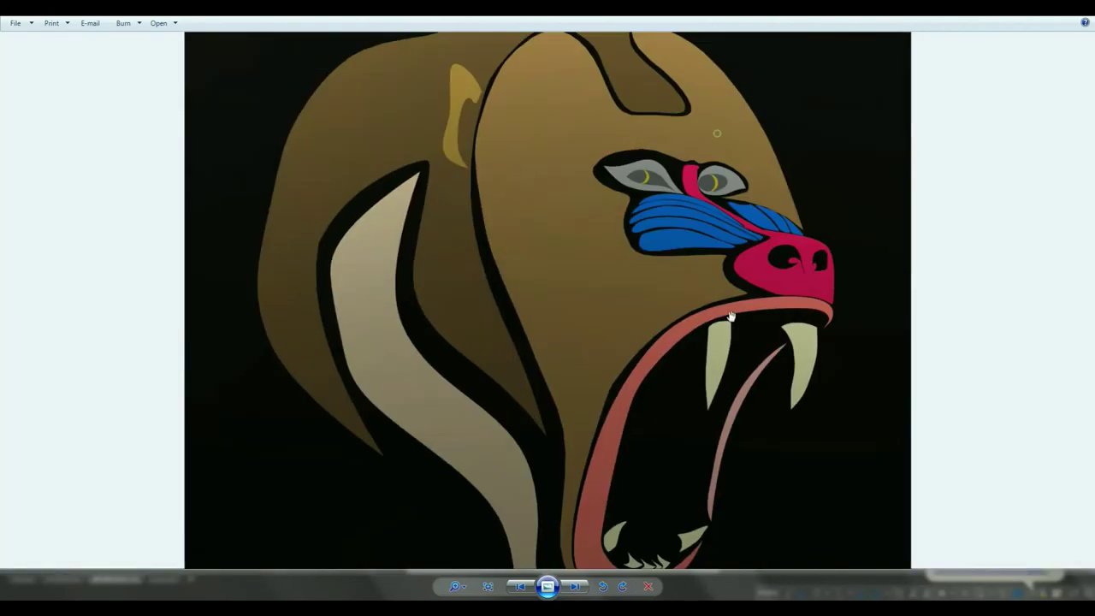
pyautogui.scroll(-1, 568, 333)
pyautogui.scroll(-1, 513, 420)
pyautogui.scroll(-1, 514, 419)
pyautogui.scroll(4, 511, 430)
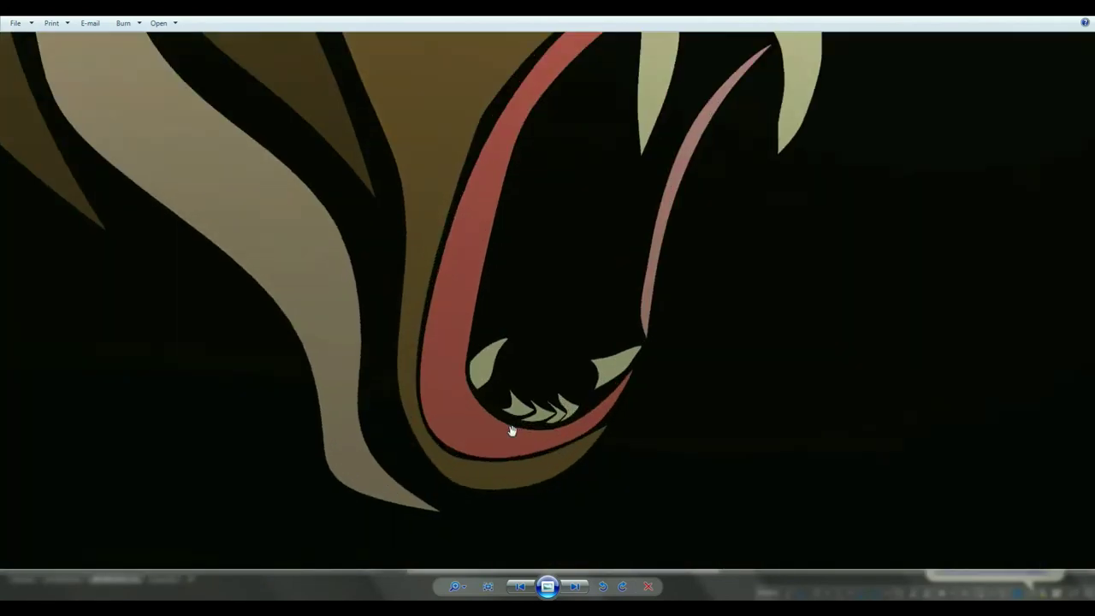
pyautogui.scroll(-3, 511, 431)
pyautogui.scroll(1, 384, 257)
pyautogui.scroll(-2, 587, 318)
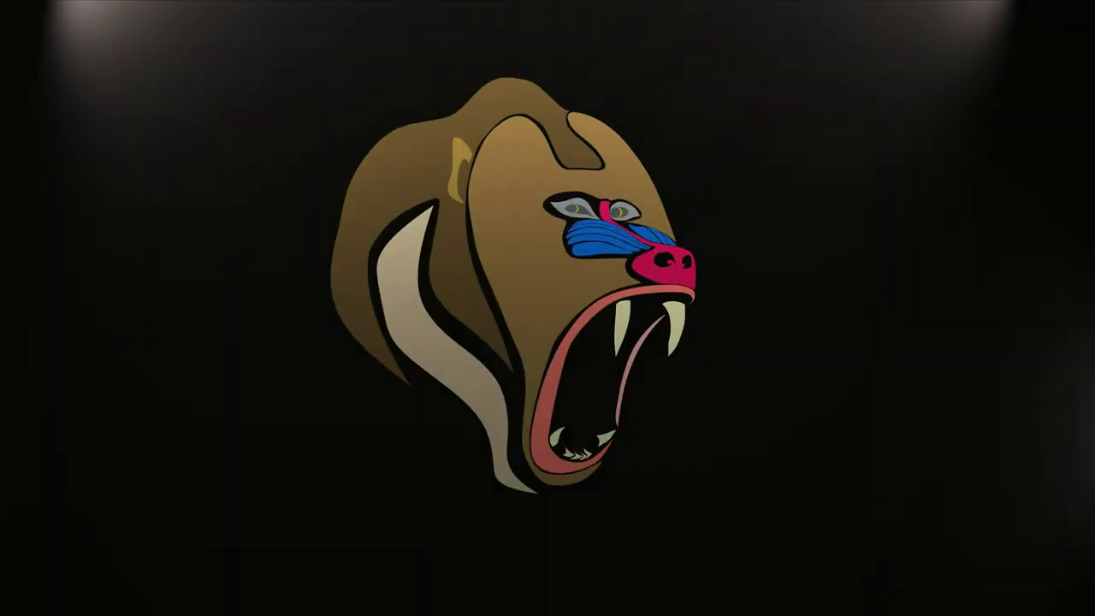